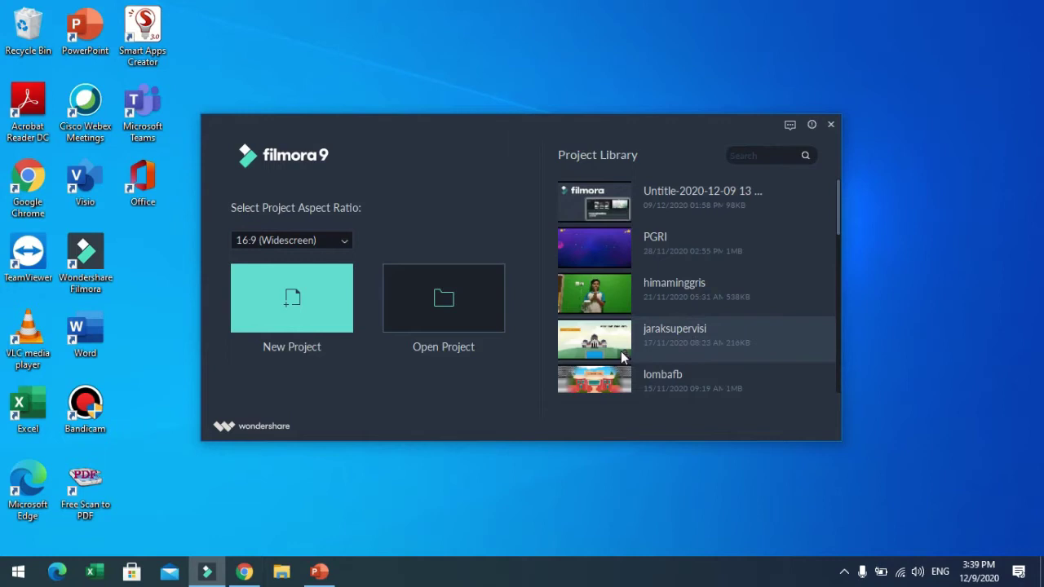
Create a new project with the 16:9 (Widescreen) aspect ratio.
click(455, 333)
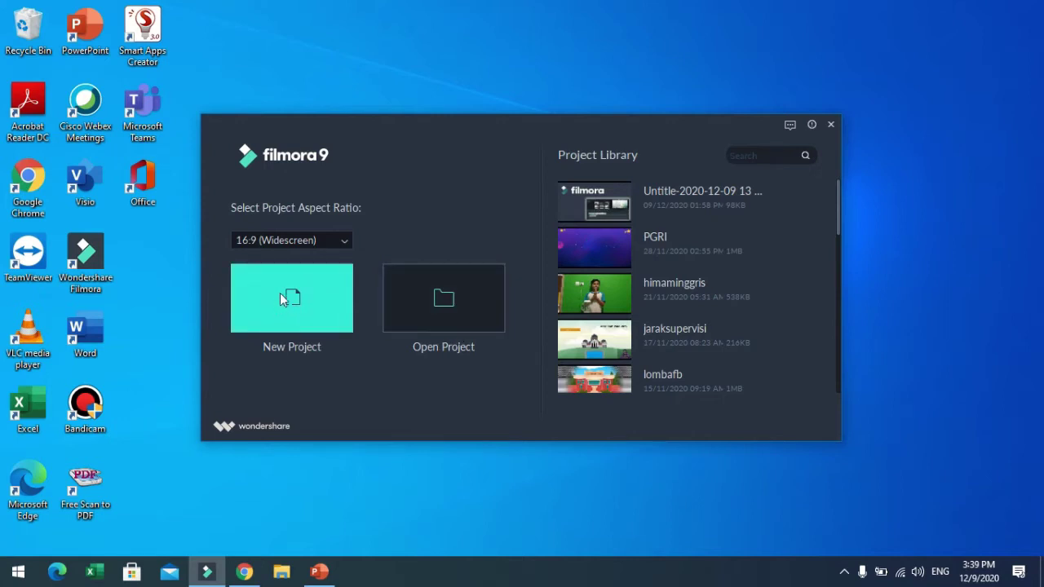
click(342, 245)
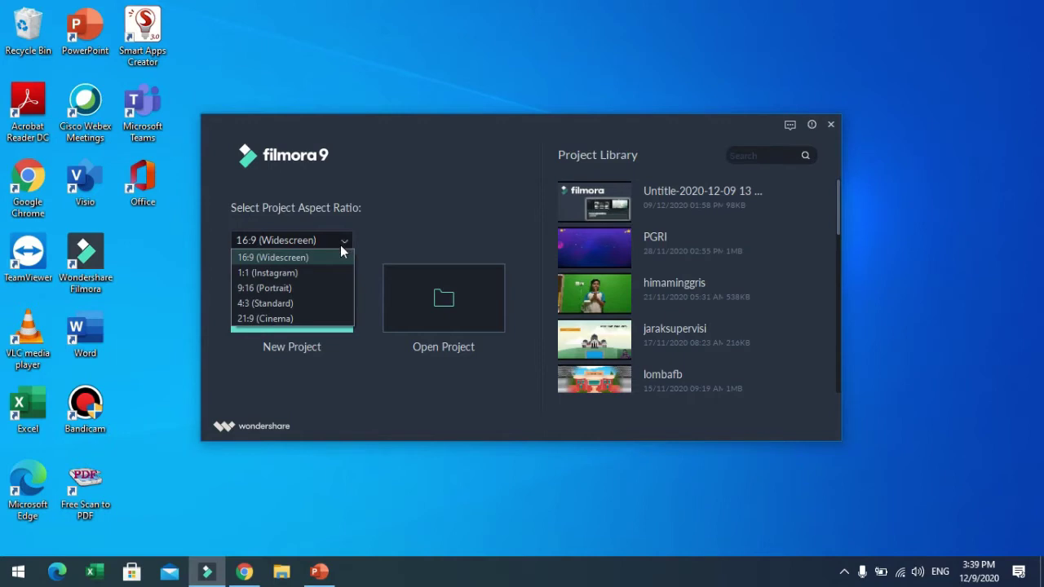
click(331, 241)
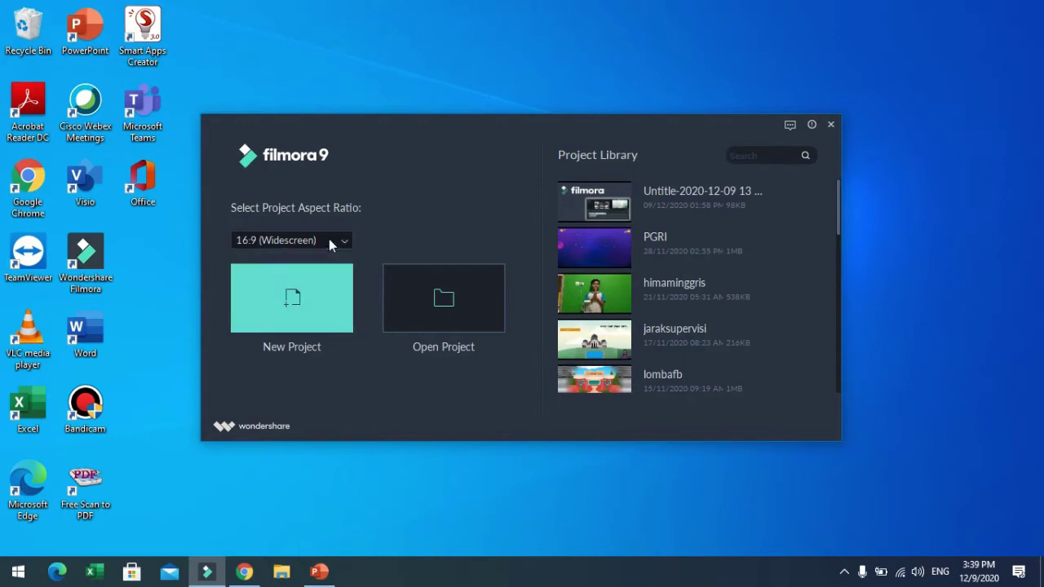
click(294, 302)
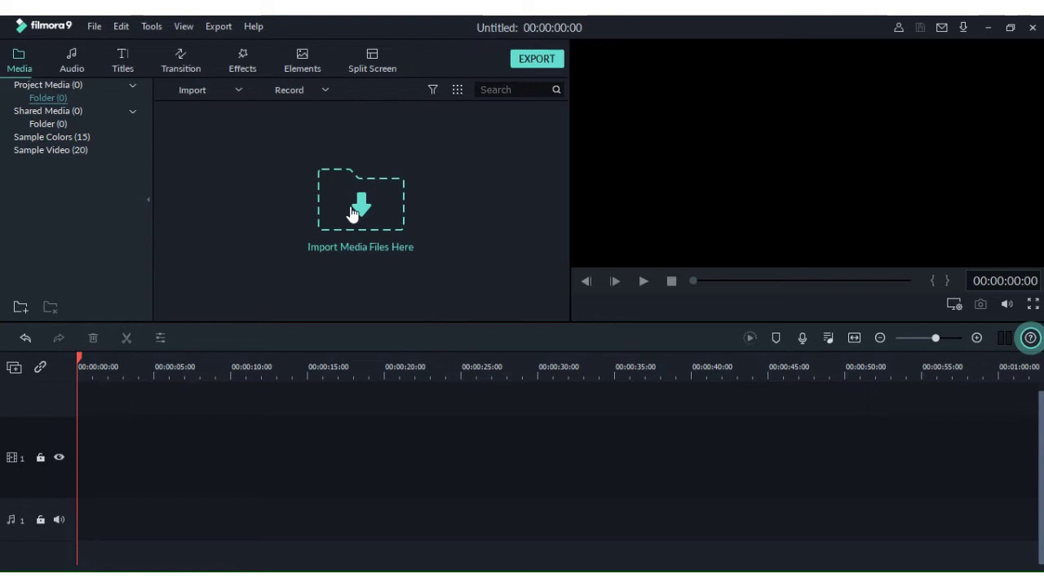
click(238, 90)
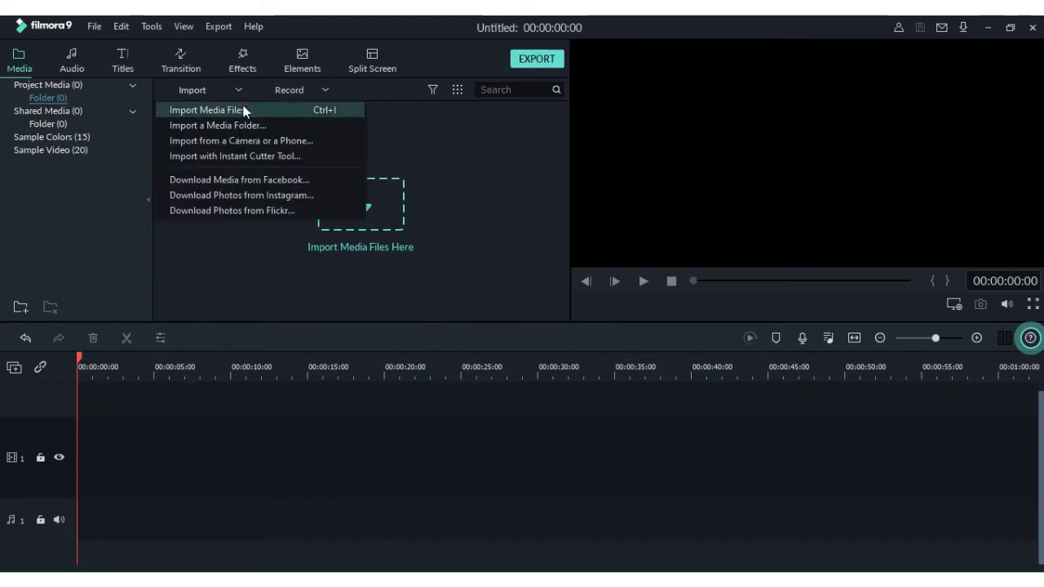
click(413, 166)
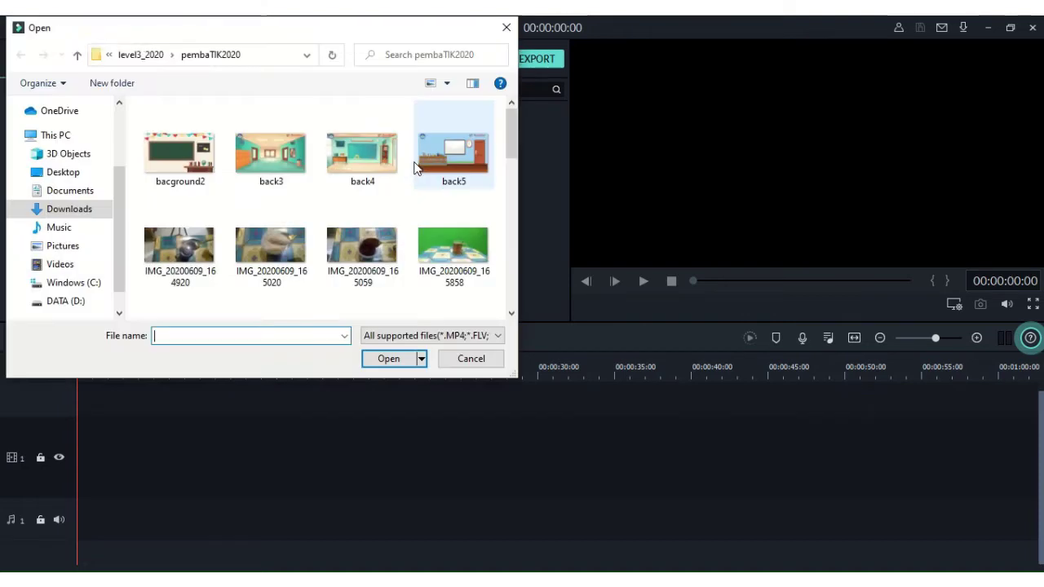
click(477, 359)
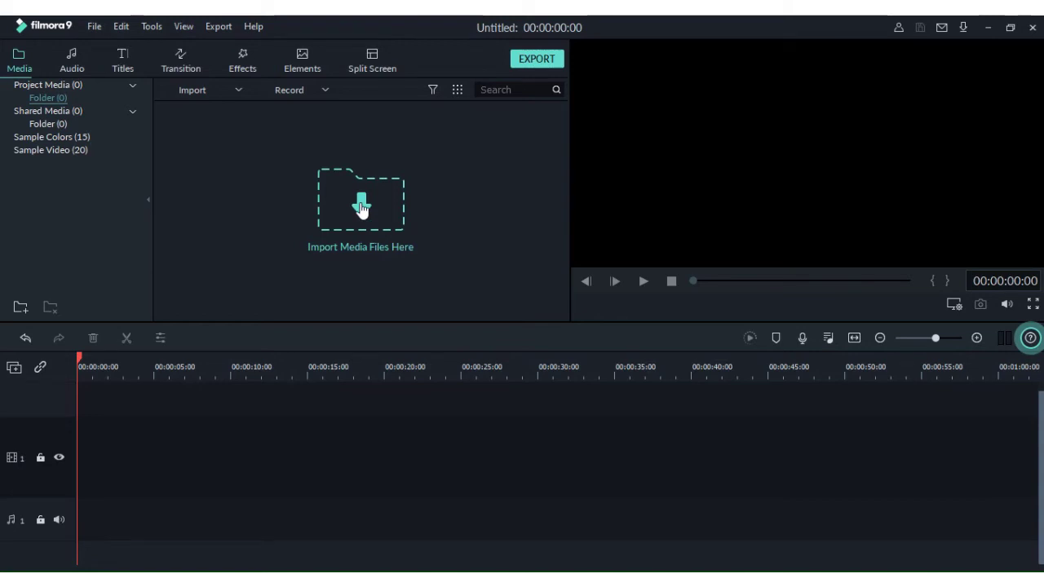
Import the images back3, back4 and back5 from the pembaTIK2020 folder into the project media.
click(362, 208)
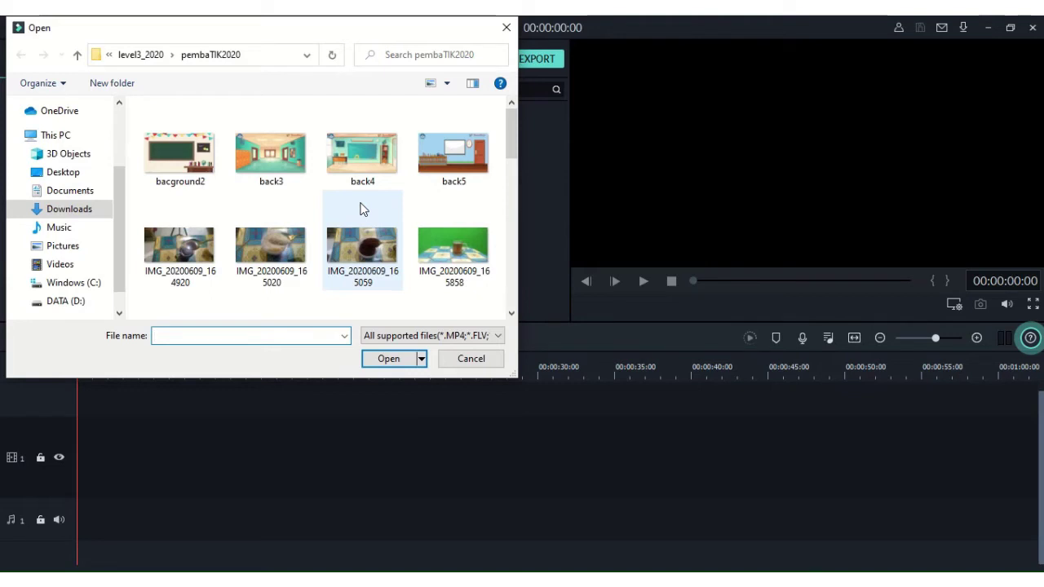
click(272, 183)
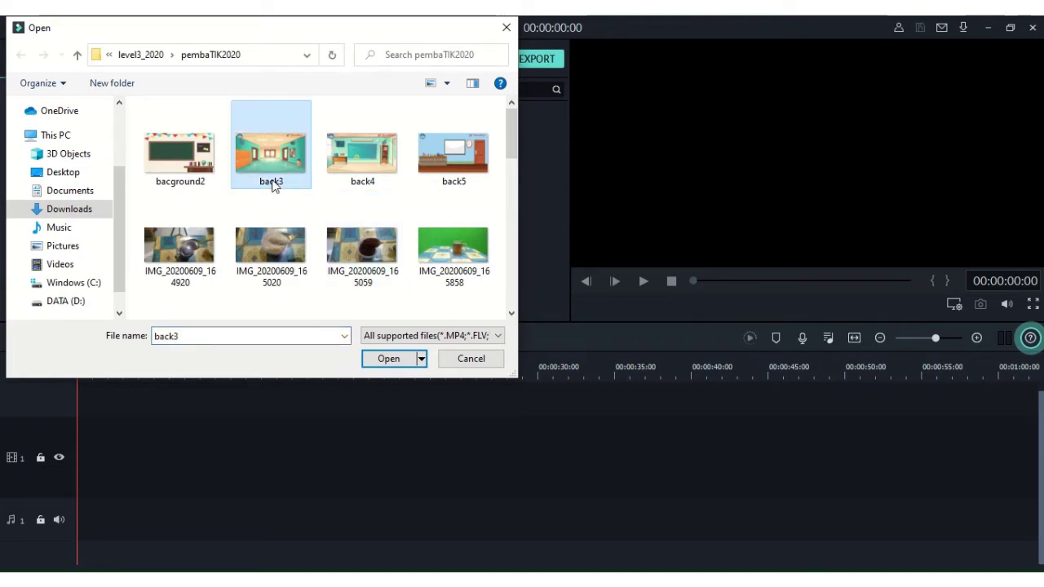
key(shift+Right)
key(shift+Right)
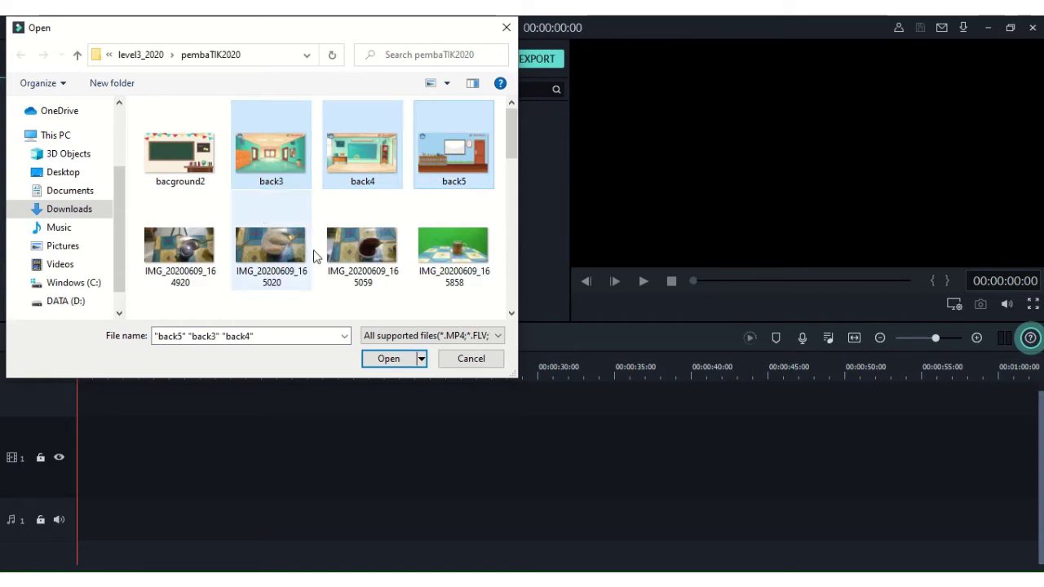
click(386, 357)
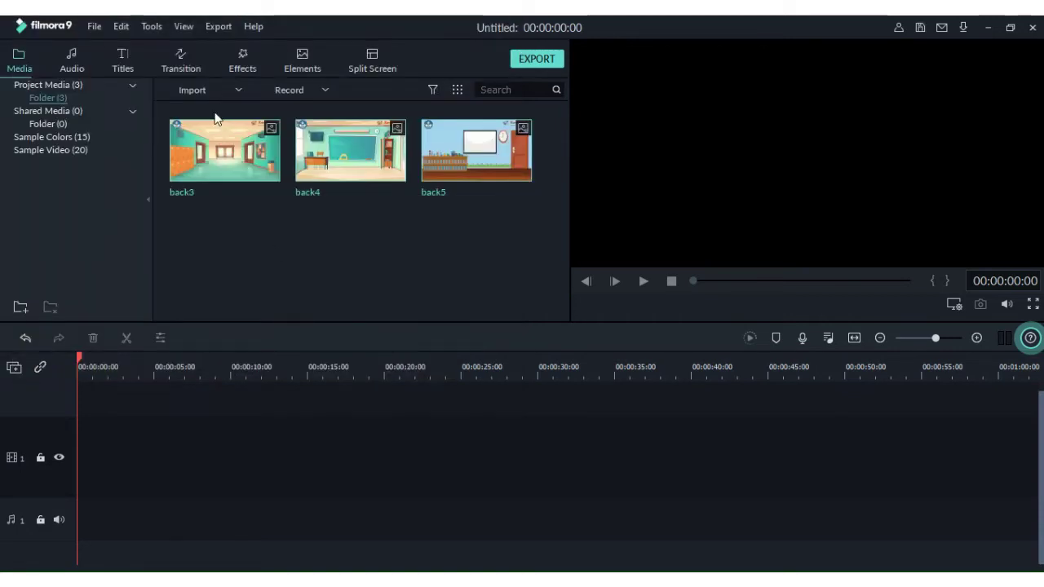
Import the green-screen clip video_20200609_144319 from the pembaTIK2020 folder into the project media.
click(239, 89)
click(235, 107)
scroll(371, 295, down, 5)
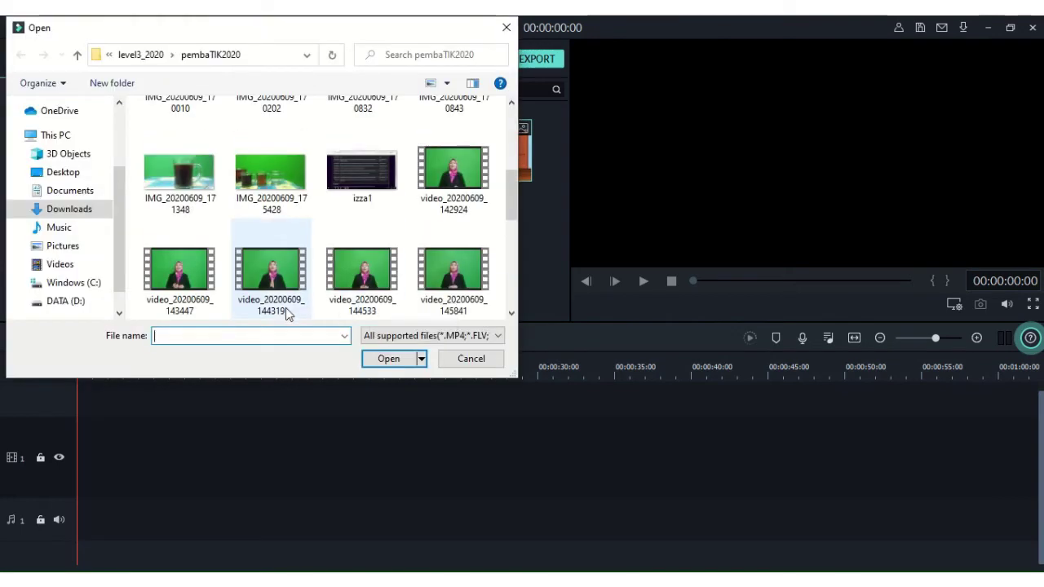
click(271, 277)
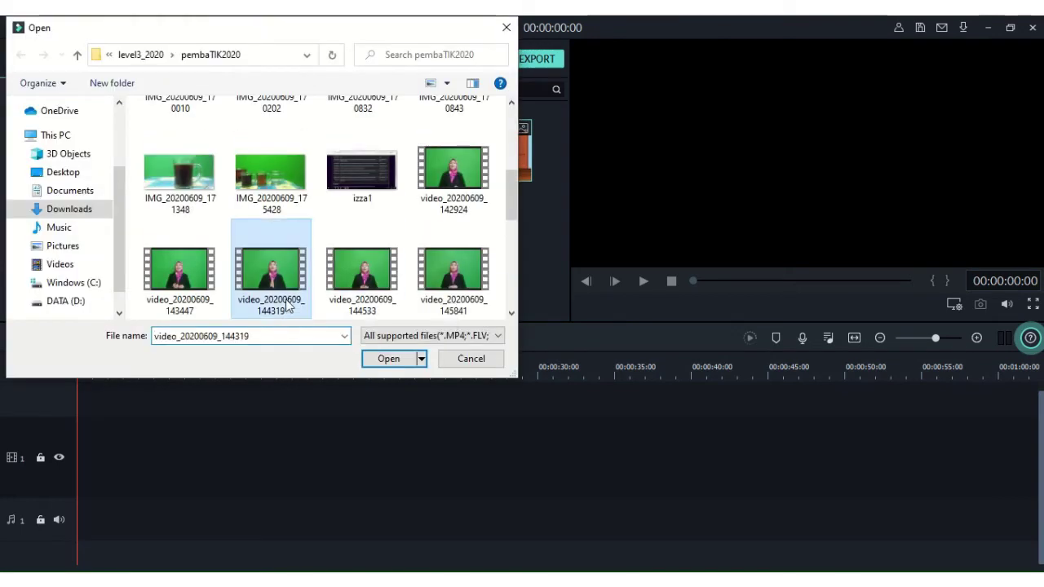
click(390, 358)
Import the photos IMG_20200609_165020 and IMG_20200609_165059 into the project media.
click(235, 88)
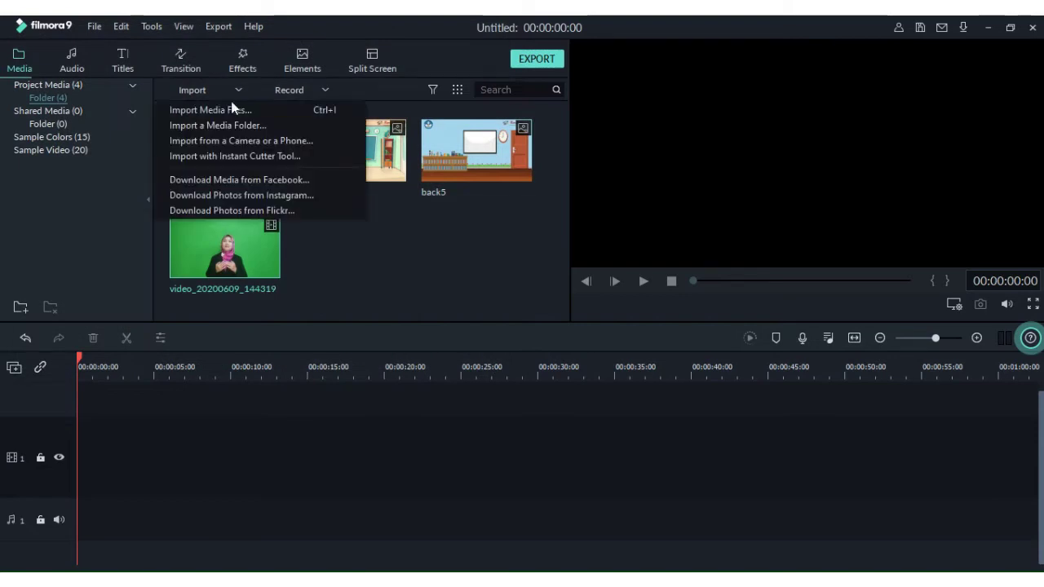
click(238, 111)
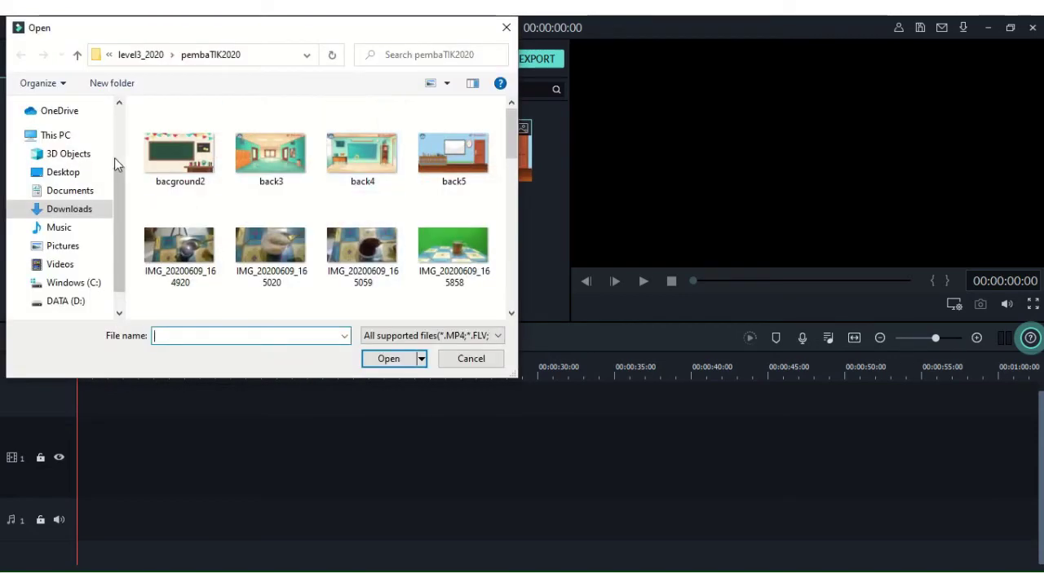
scroll(193, 211, down, 1)
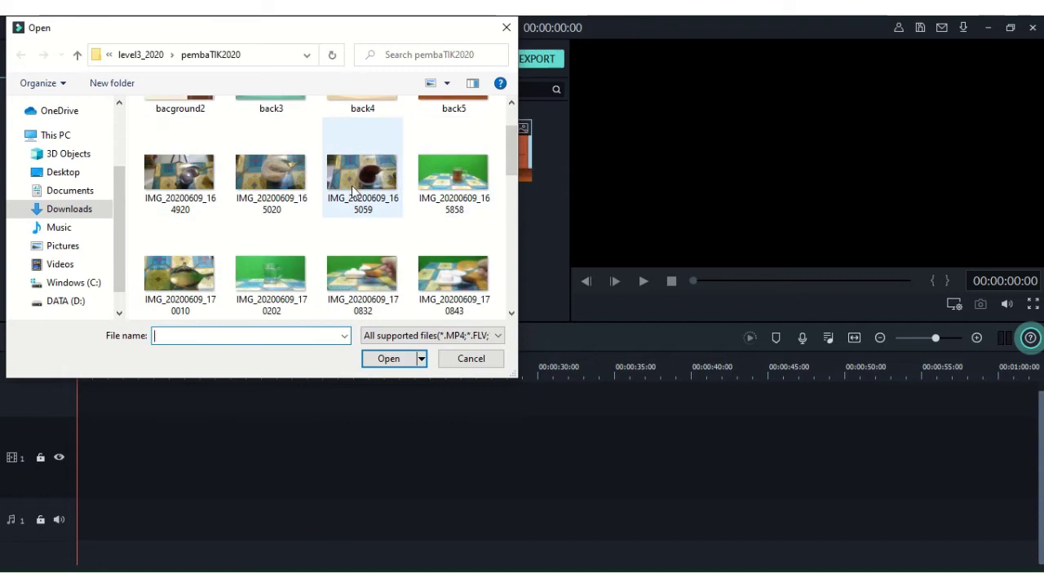
click(346, 189)
ctrl+click(286, 176)
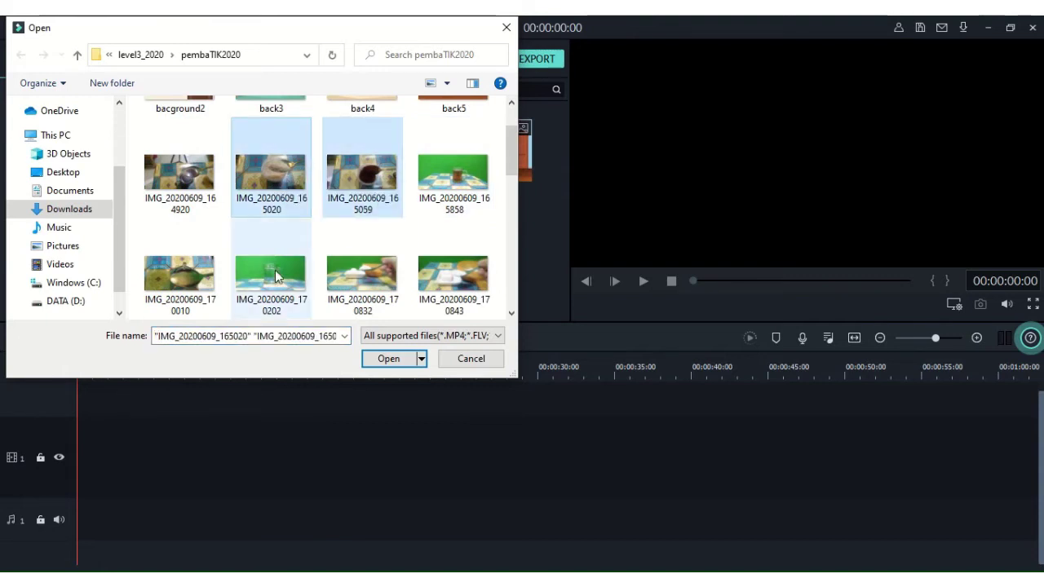
click(391, 359)
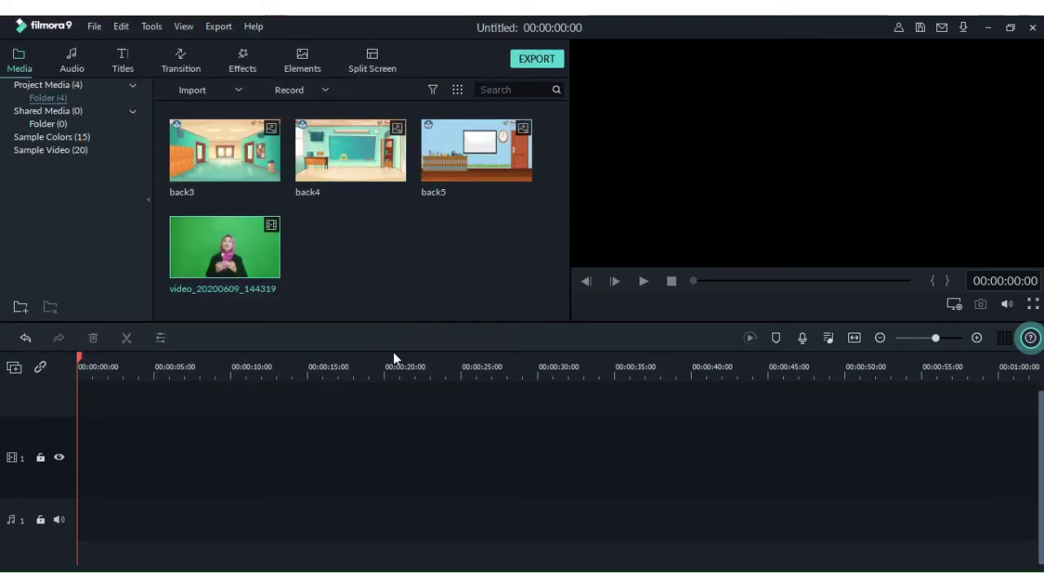
Import the audio file metrolagu1 from the level3_2020 subfolder inside the parent level3_2020 folder.
click(204, 109)
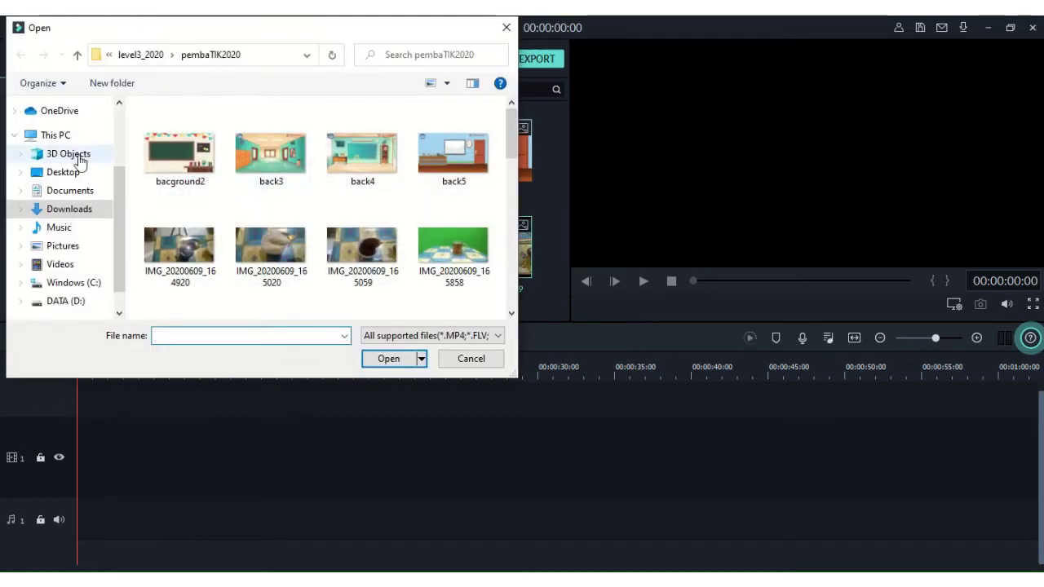
click(78, 55)
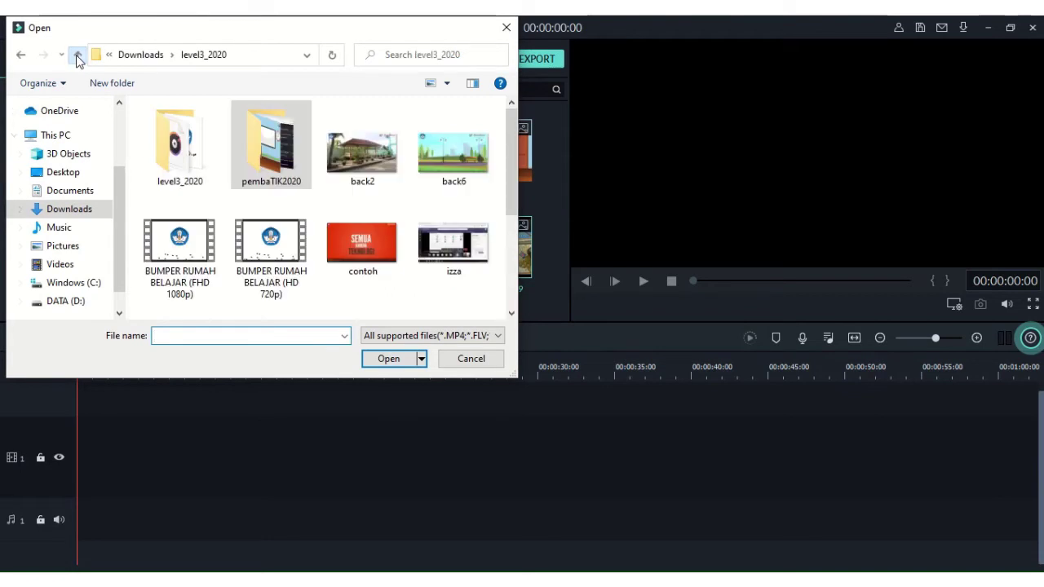
double_click(195, 155)
scroll(198, 163, down, 2)
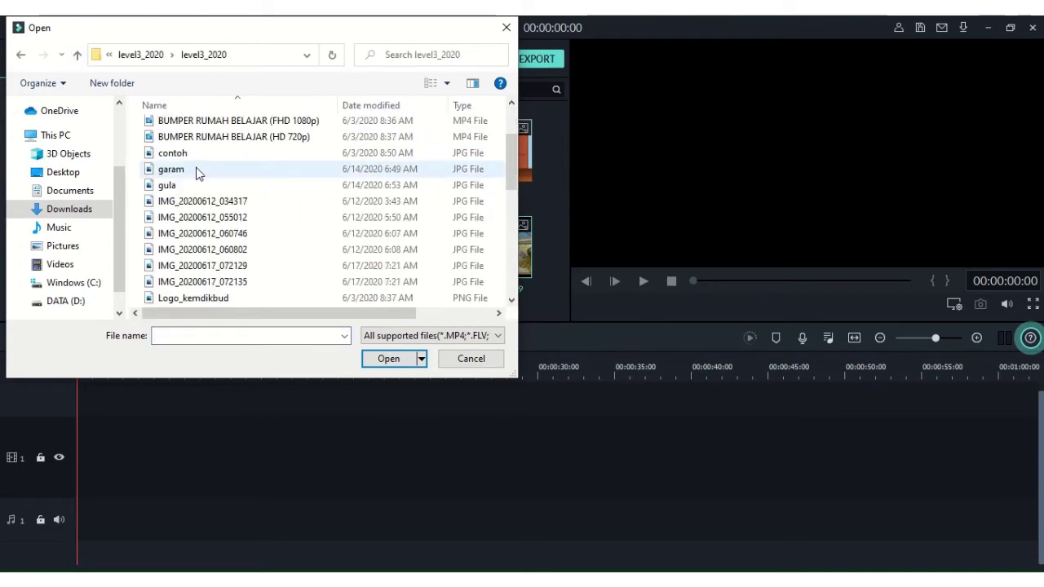
scroll(194, 240, down, 2)
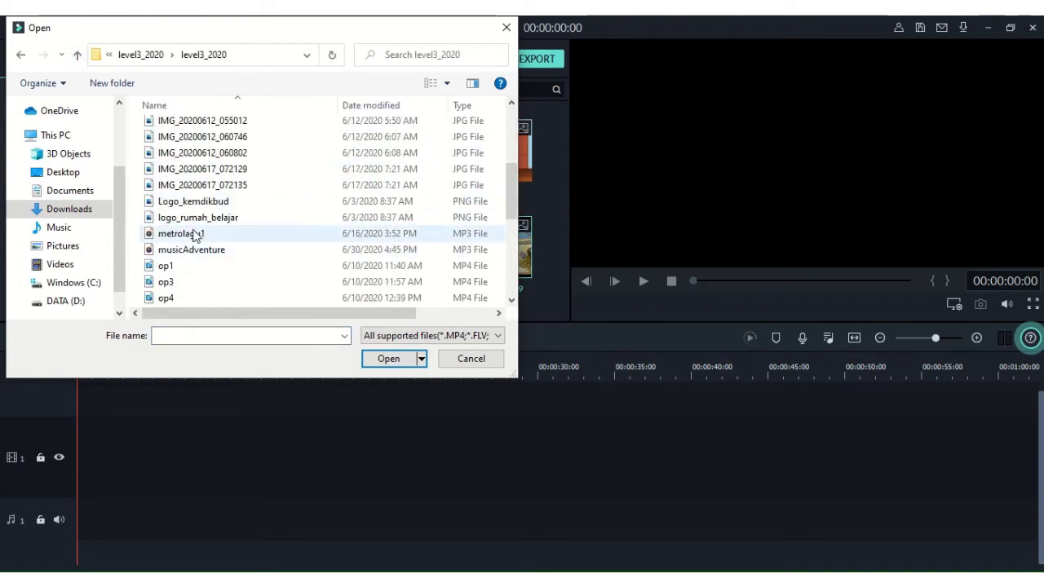
double_click(195, 234)
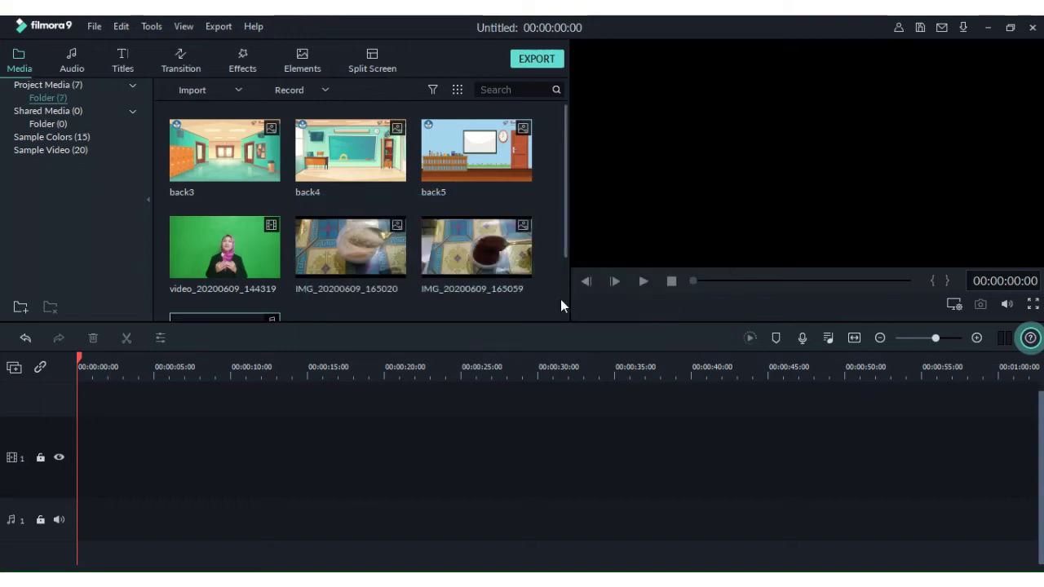
scroll(424, 261, down, 1)
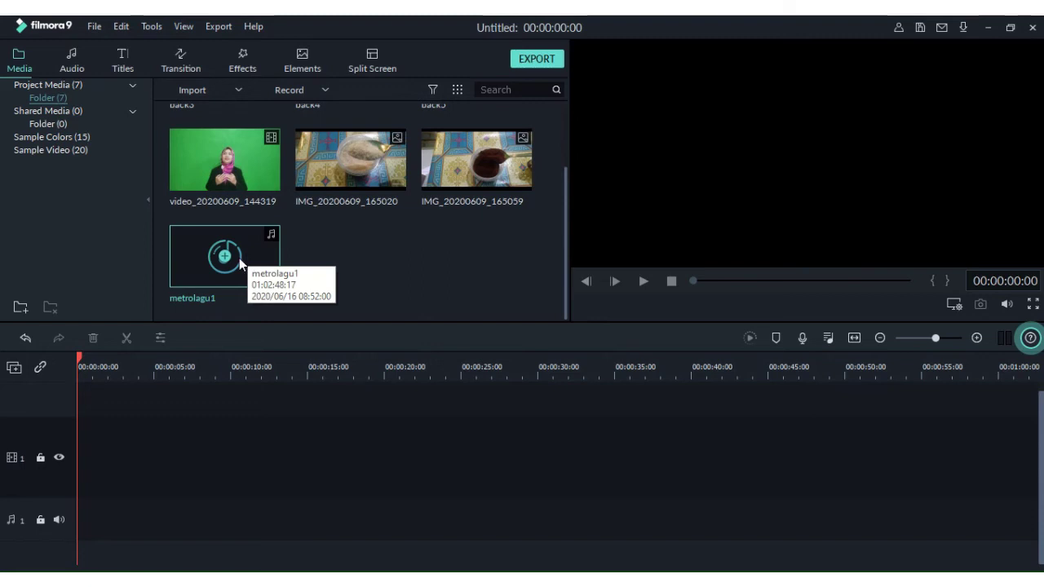
scroll(237, 260, up, 1)
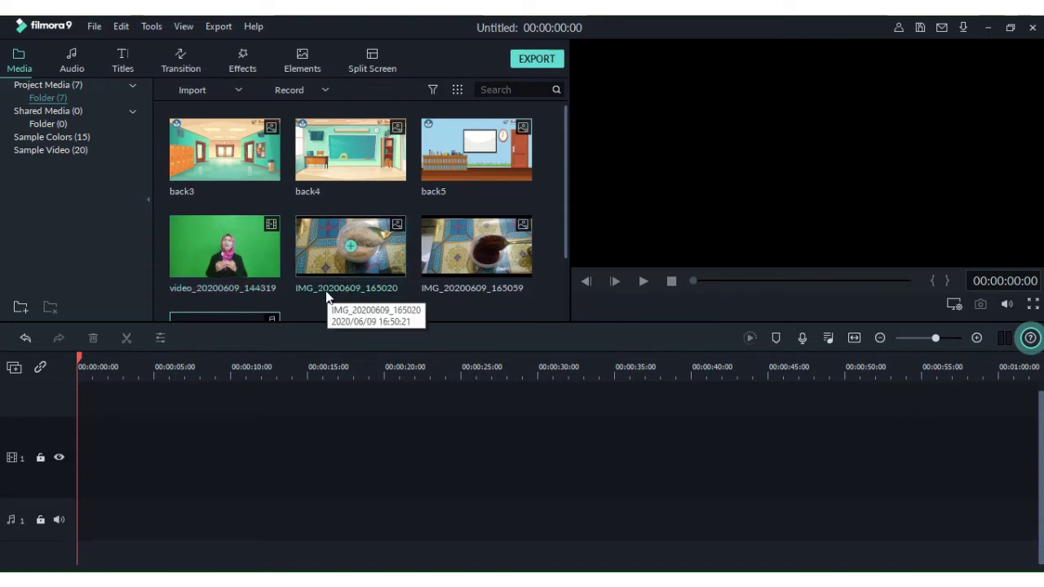
Add the Opener 11 title from the Openers category at the start of video track 1 and select it.
click(124, 57)
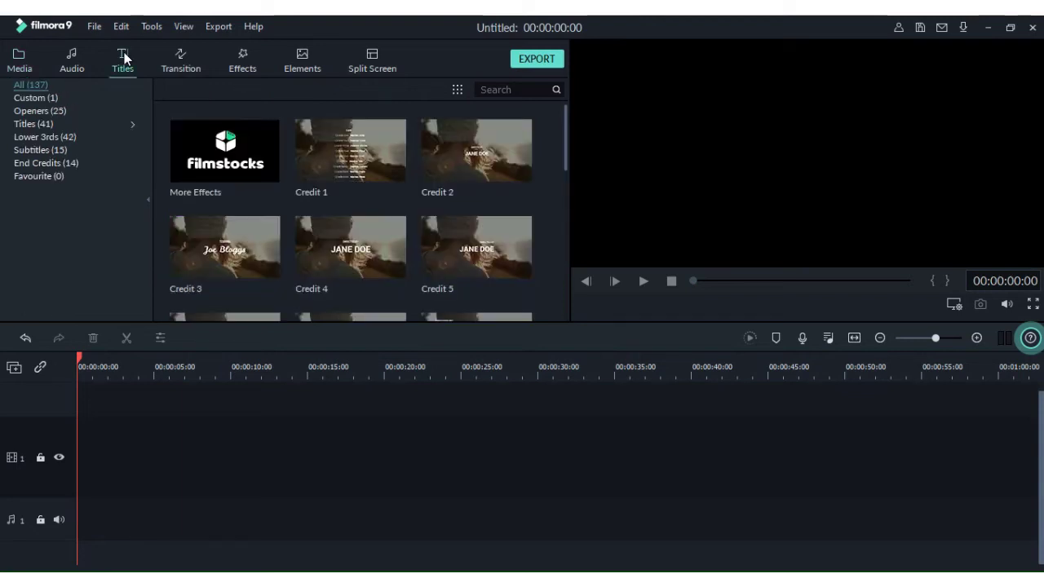
click(48, 113)
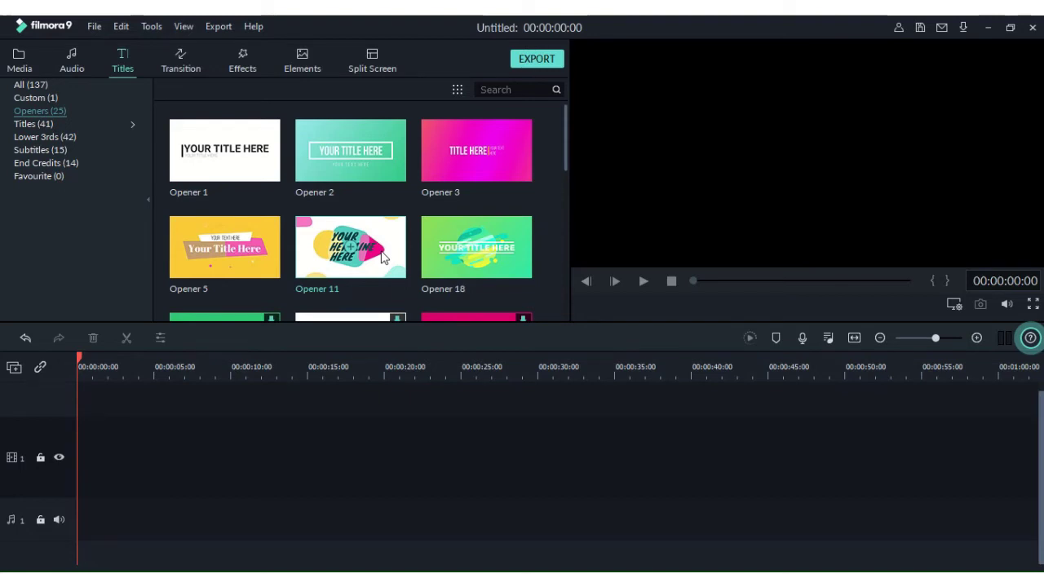
drag(384, 257, 87, 435)
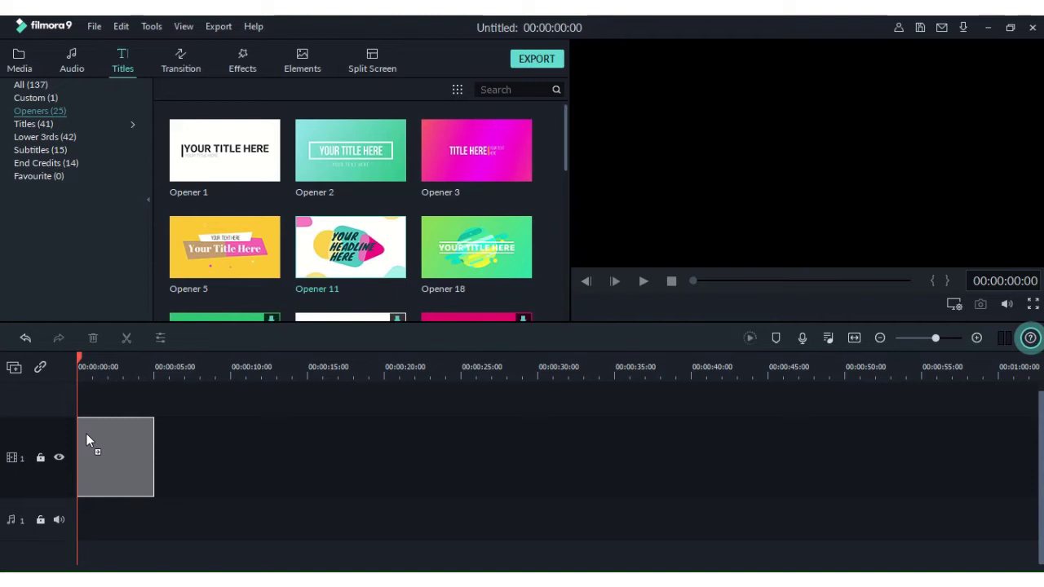
drag(86, 433, 85, 433)
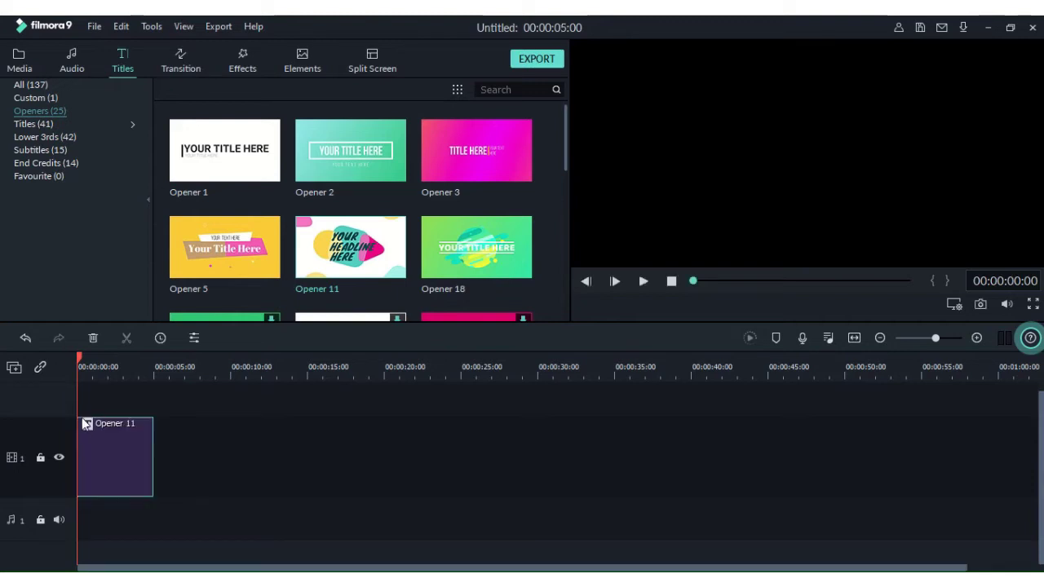
click(114, 436)
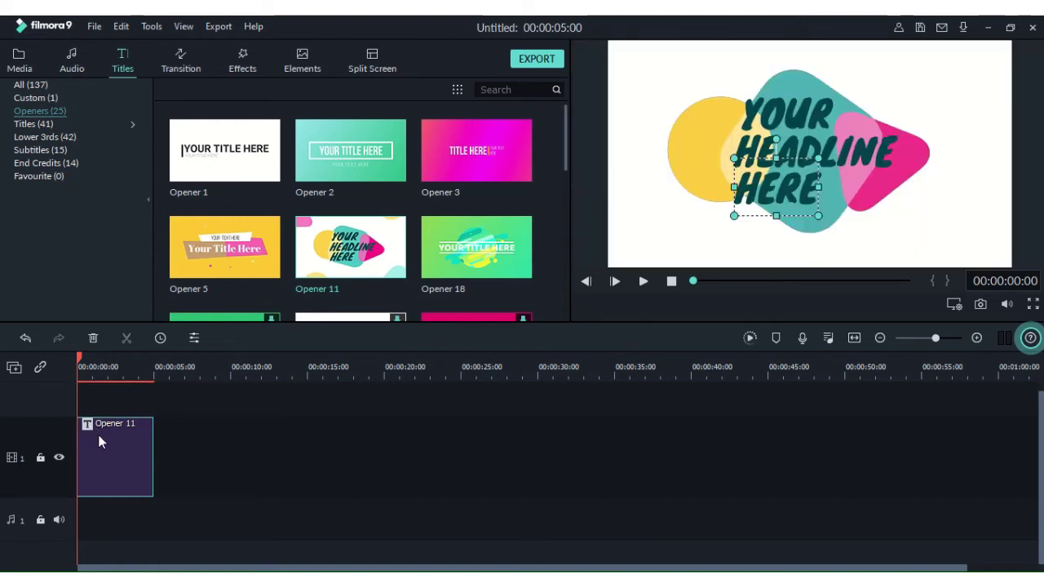
Open the Opener 11 title for text editing and shorten its clip to 00:00:04:16.
double_click(102, 441)
drag(81, 361, 88, 359)
click(79, 367)
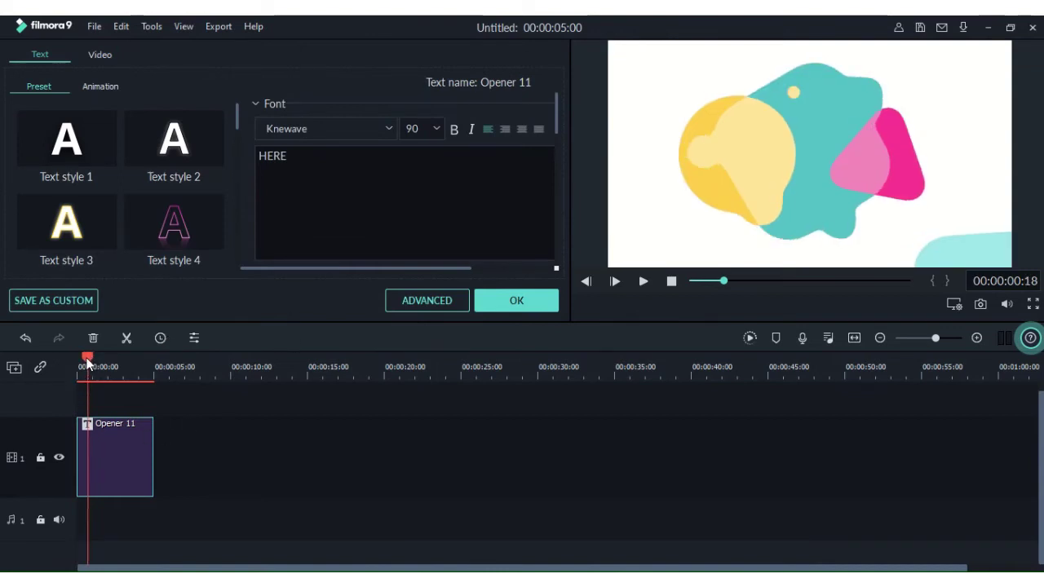
drag(153, 465, 147, 471)
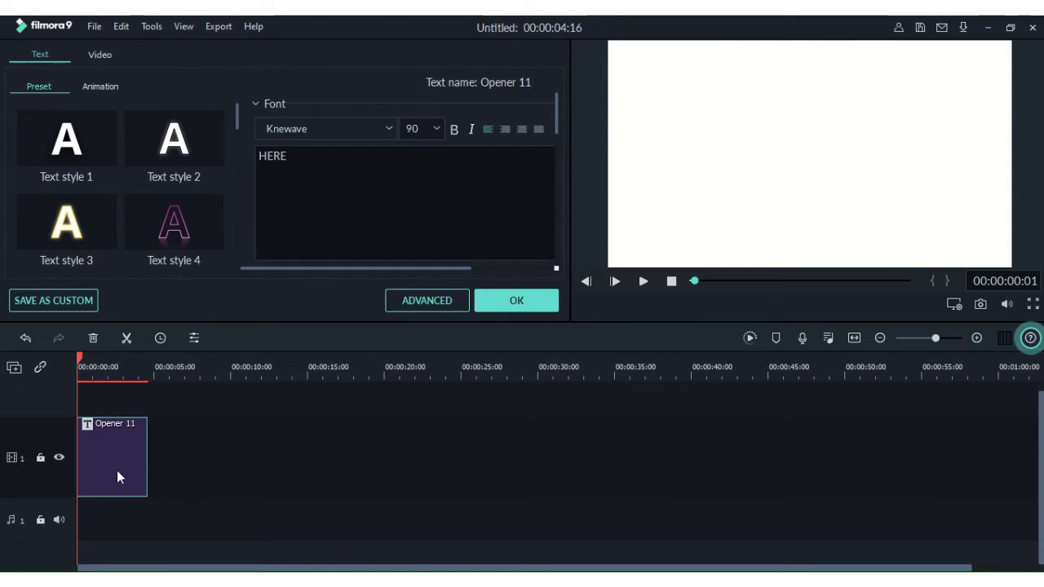
Replace the opener's YOUR line with "Tema 9" and its HEADLINE line with "Kelas 5".
click(779, 111)
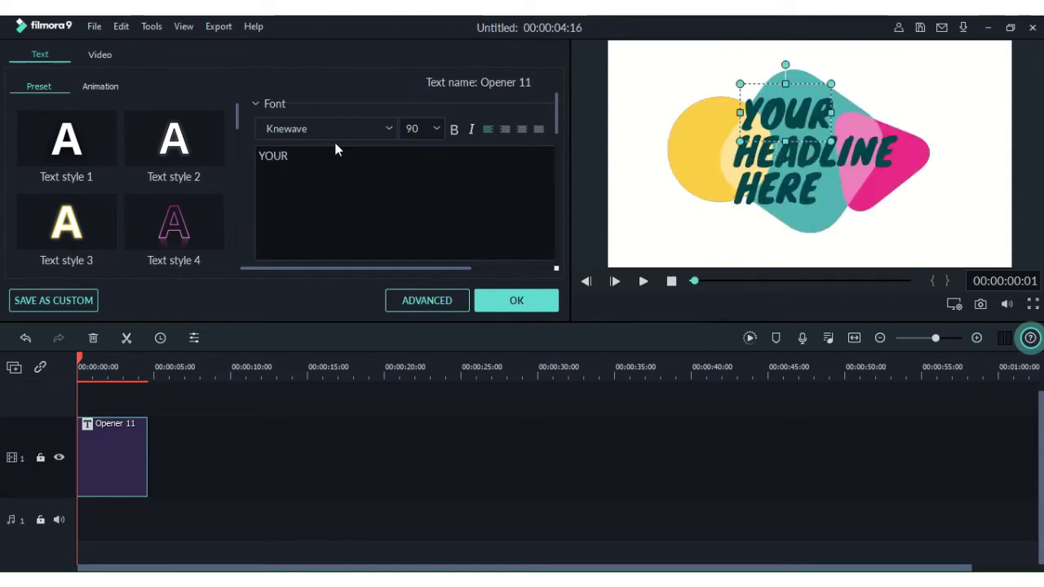
drag(294, 155, 195, 137)
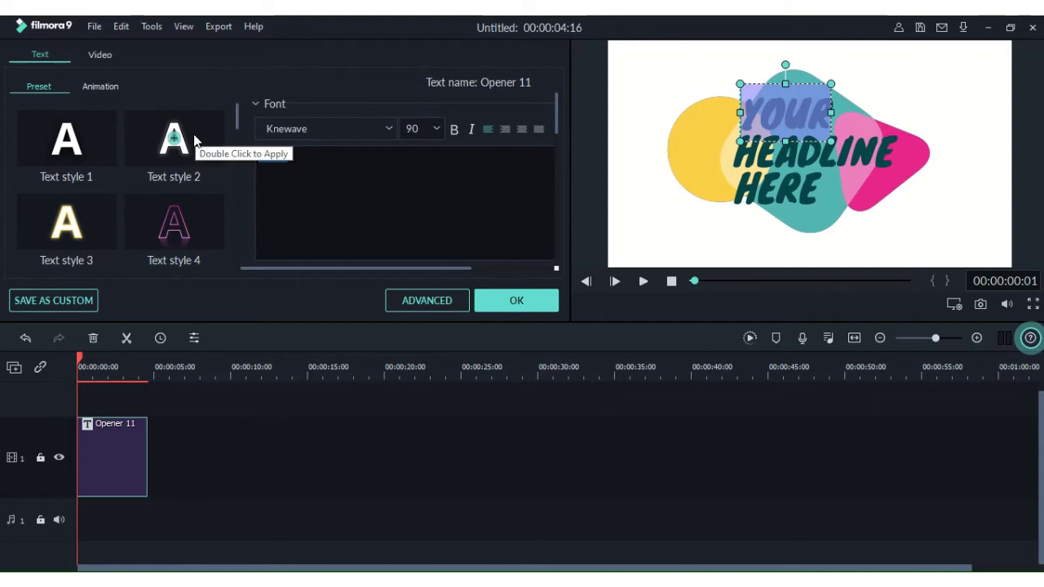
text(T)
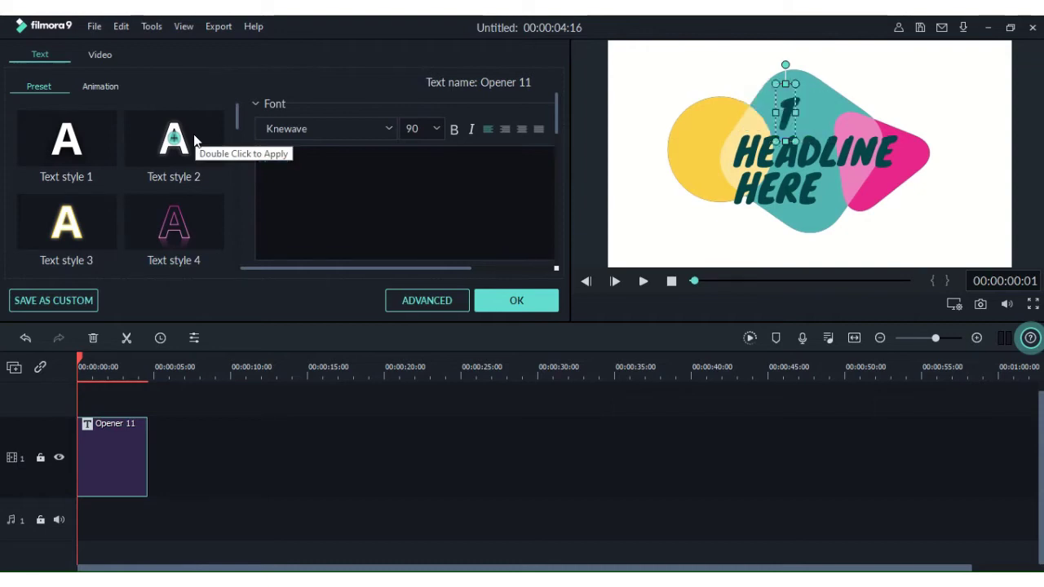
text(ema 9)
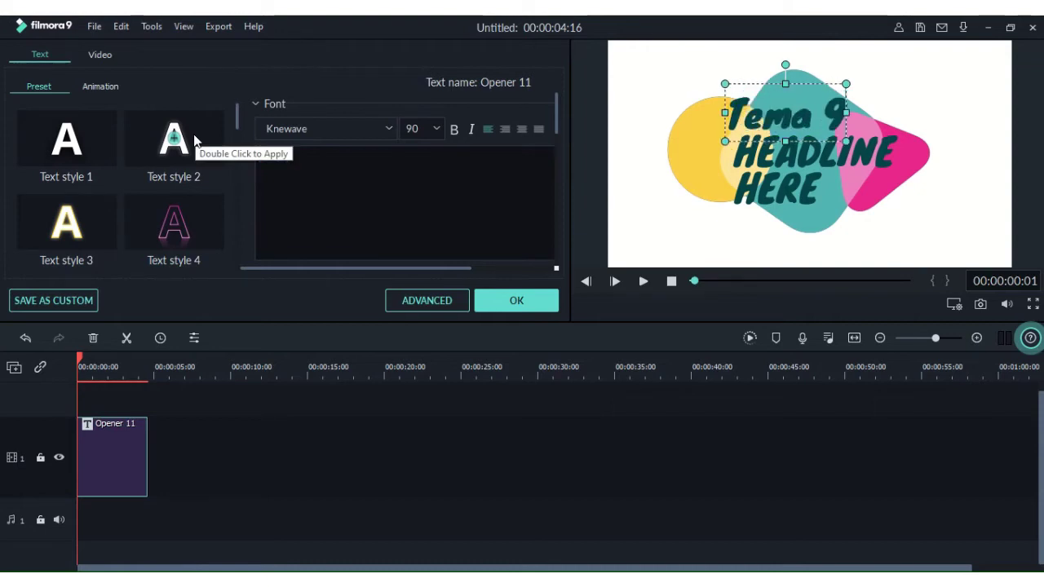
click(784, 155)
drag(356, 160, 196, 163)
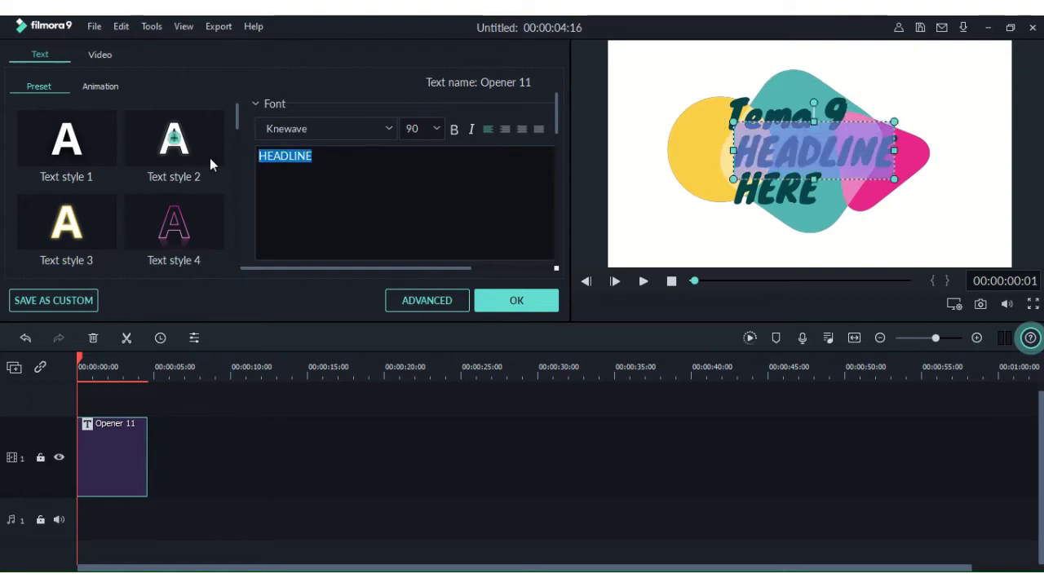
text(Kelas 5)
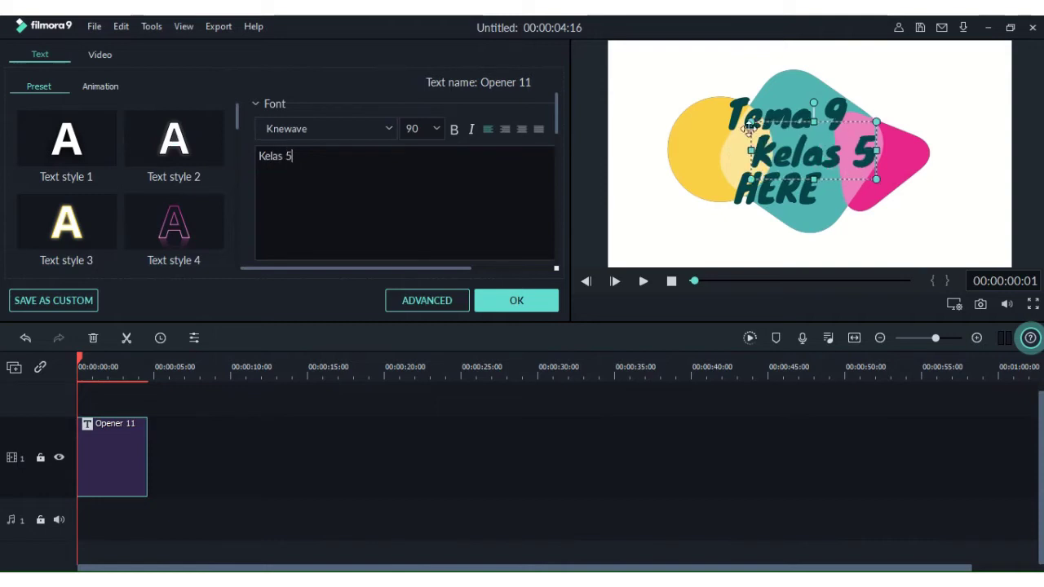
Shift the "Tema 9" line slightly to the right and the "Kelas 5" line slightly to the left in the title.
click(771, 110)
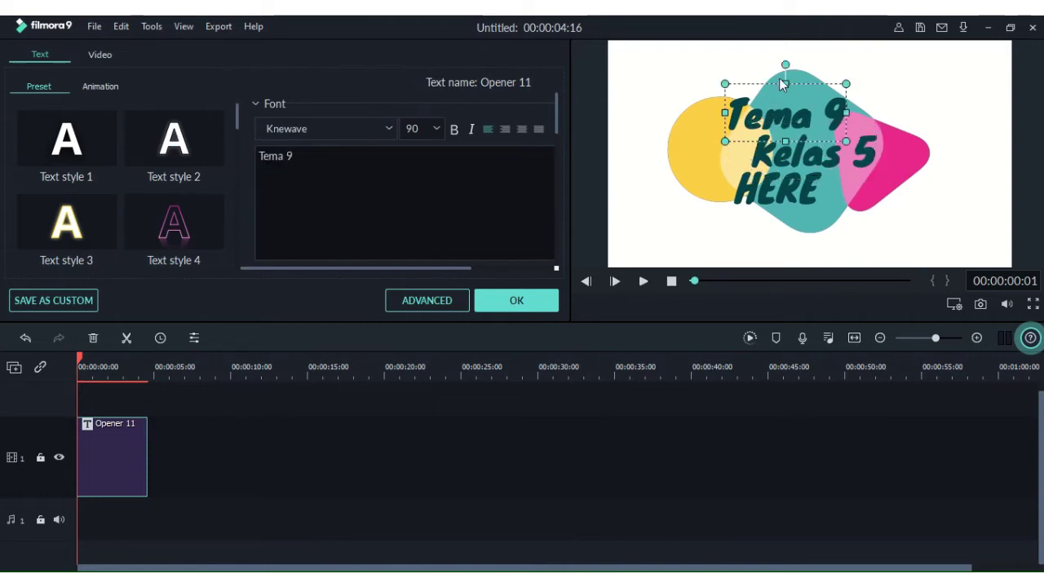
drag(784, 87, 808, 85)
click(782, 155)
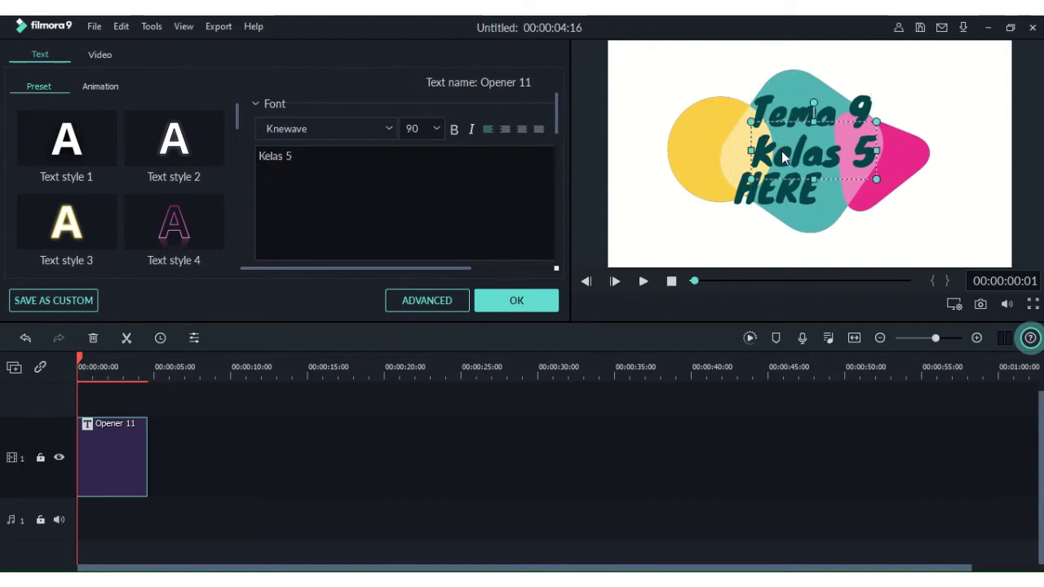
drag(780, 124, 766, 119)
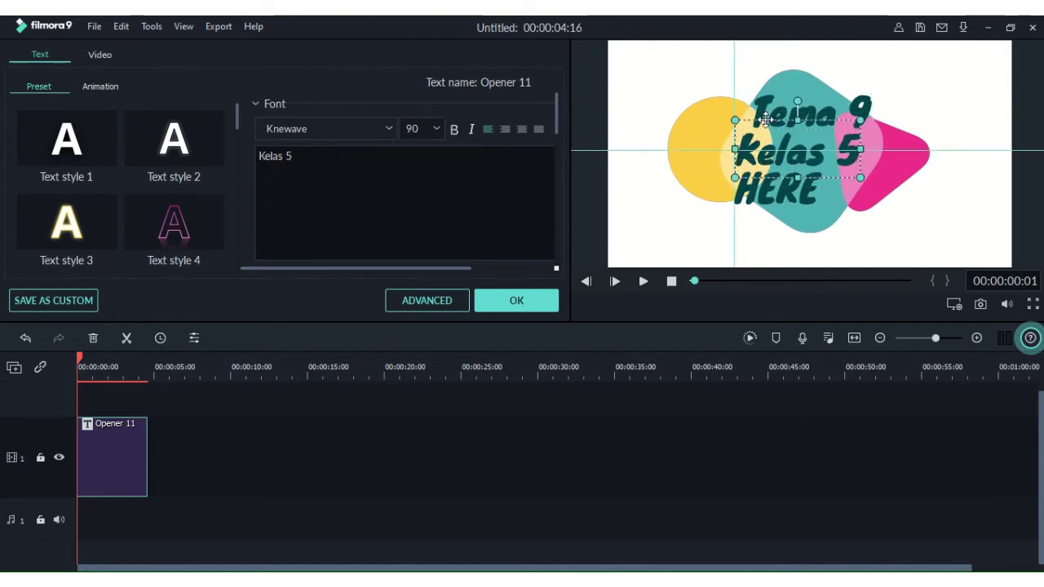
Replace the opener's HERE line with "Zat Tunggal".
click(779, 194)
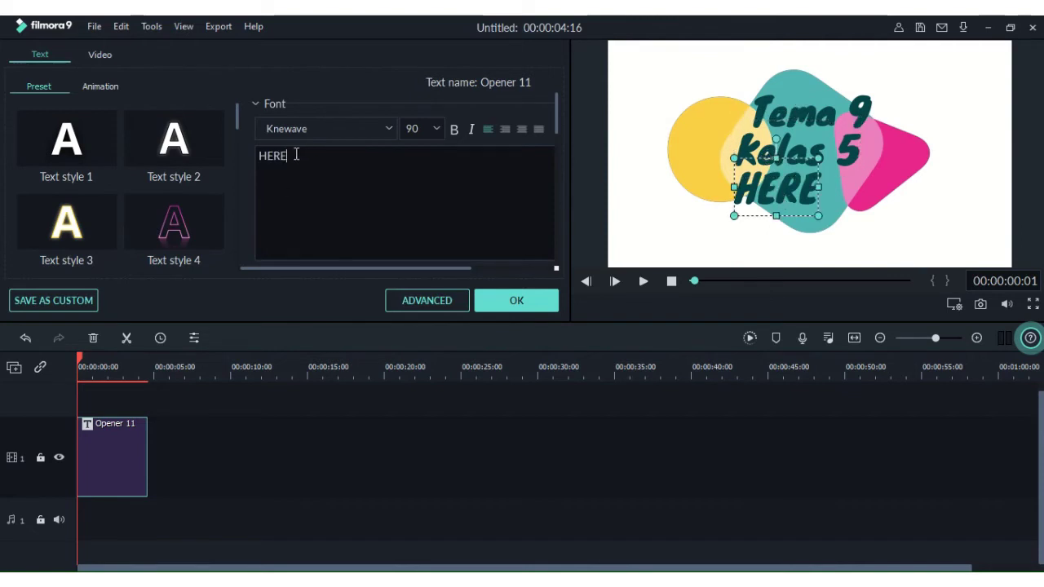
drag(297, 155, 232, 159)
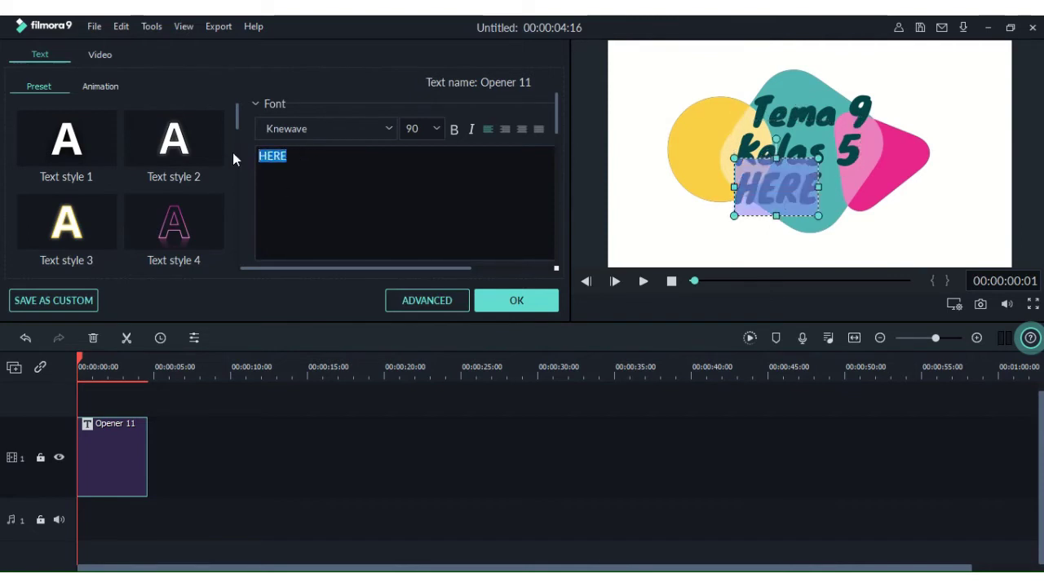
text(Mate)
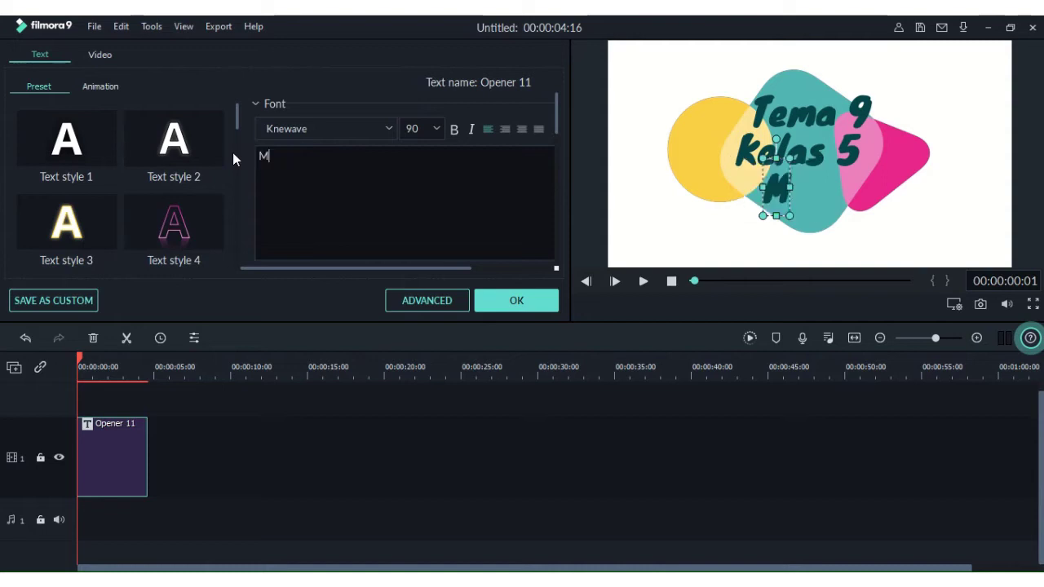
key(BackSpace)
key(BackSpace)
key(BackSpace)
key(BackSpace)
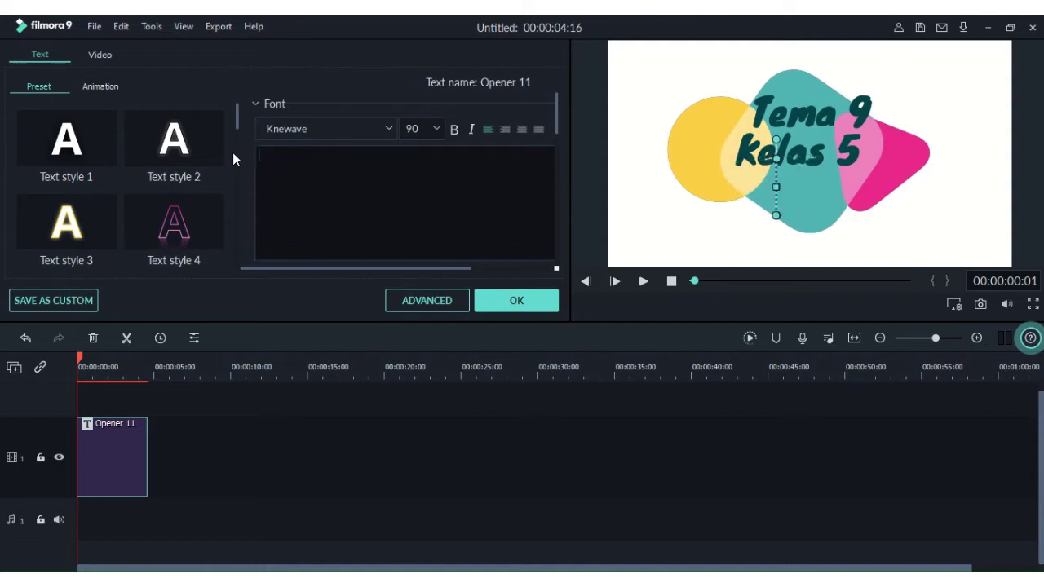
text(Zat Tun)
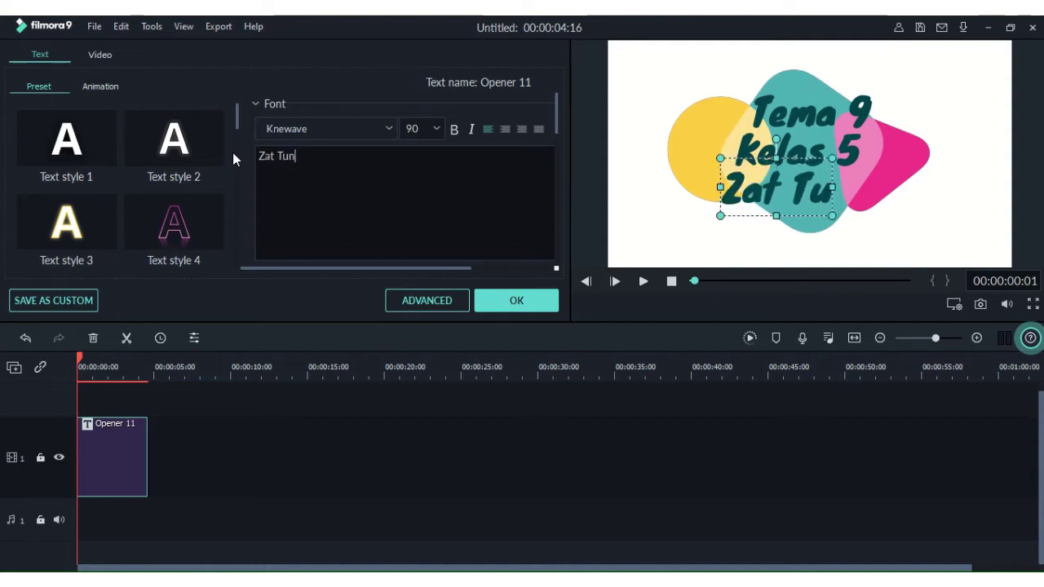
text(ggal)
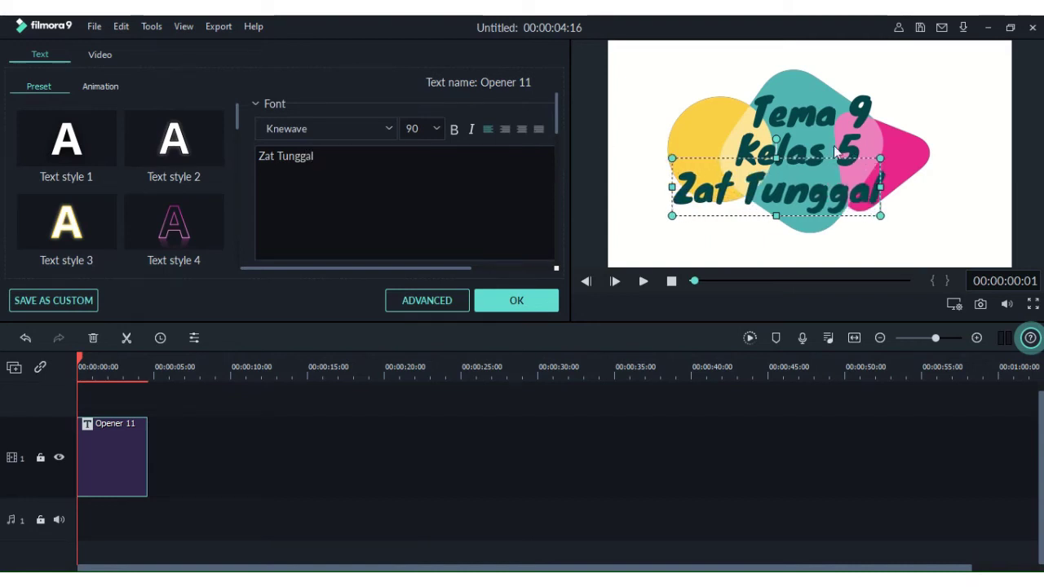
Move the "Zat Tunggal" line slightly lower and to the right, then apply the title edits and preview the opener.
drag(861, 156, 882, 164)
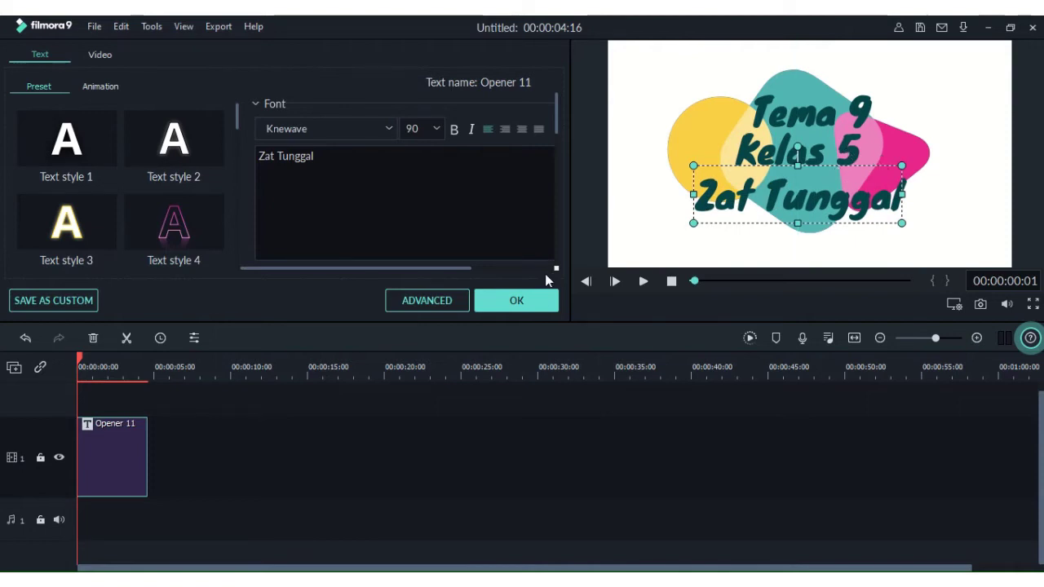
click(532, 300)
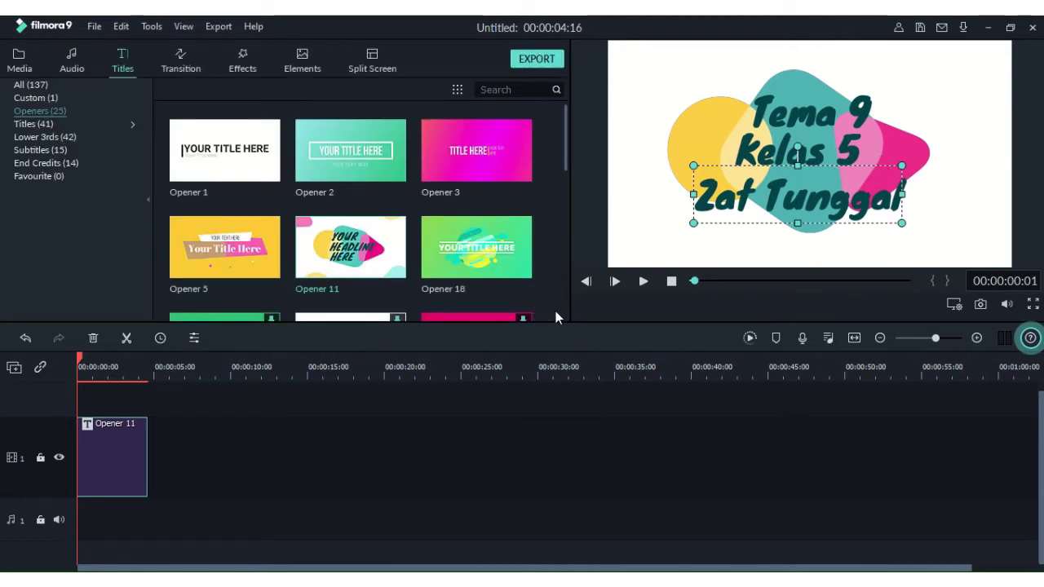
click(644, 280)
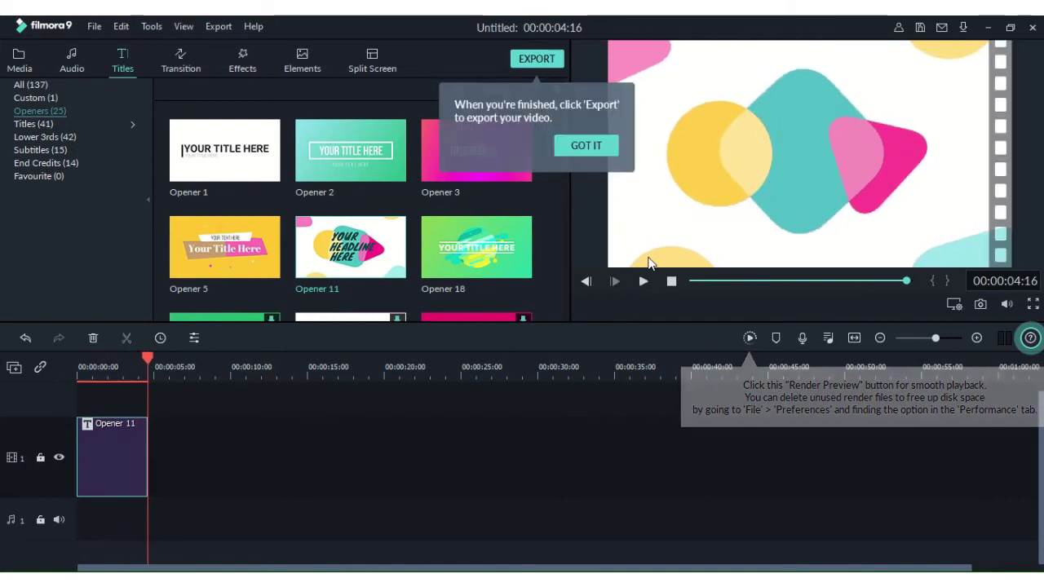
click(578, 151)
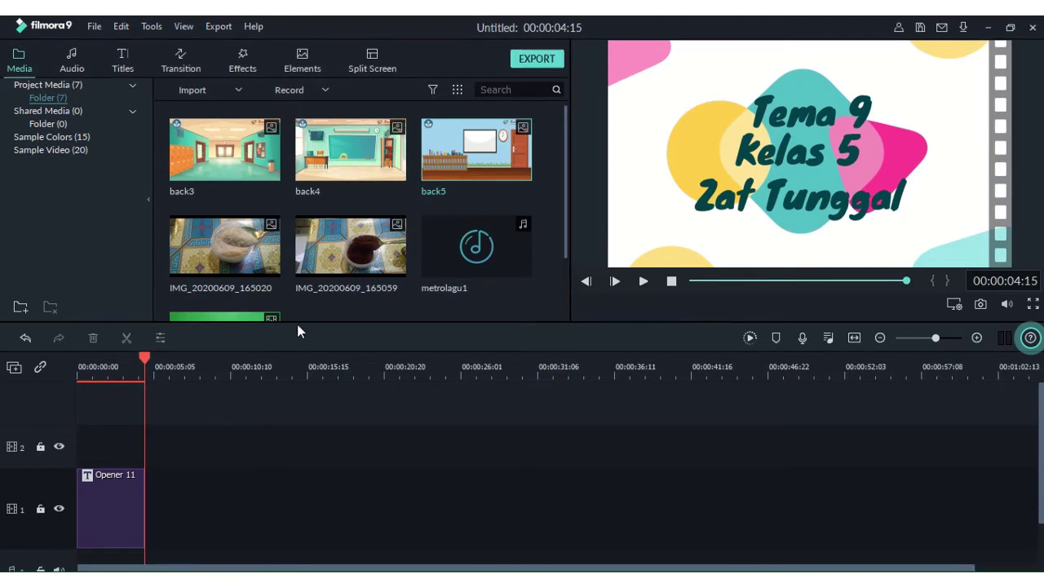
Place video_20200609_144319 on video track 2 directly after the opener, matching the project settings to the media.
scroll(317, 278, down, 2)
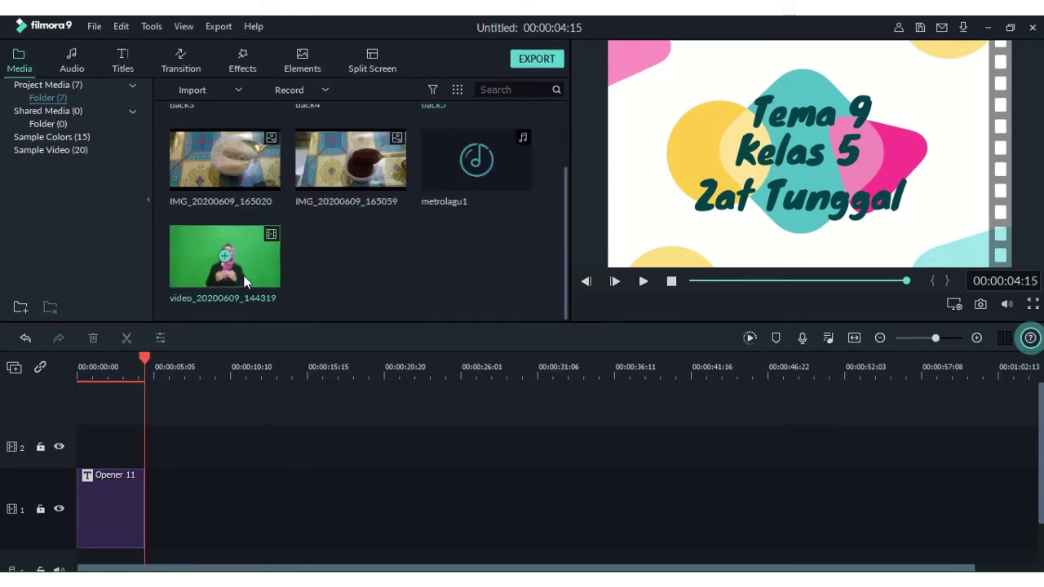
drag(245, 273, 154, 454)
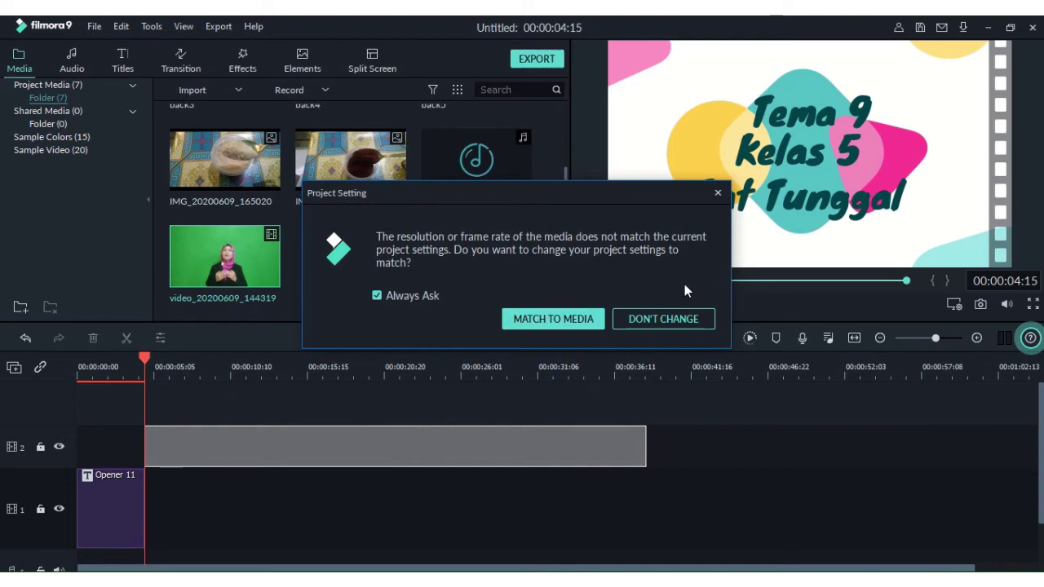
click(585, 322)
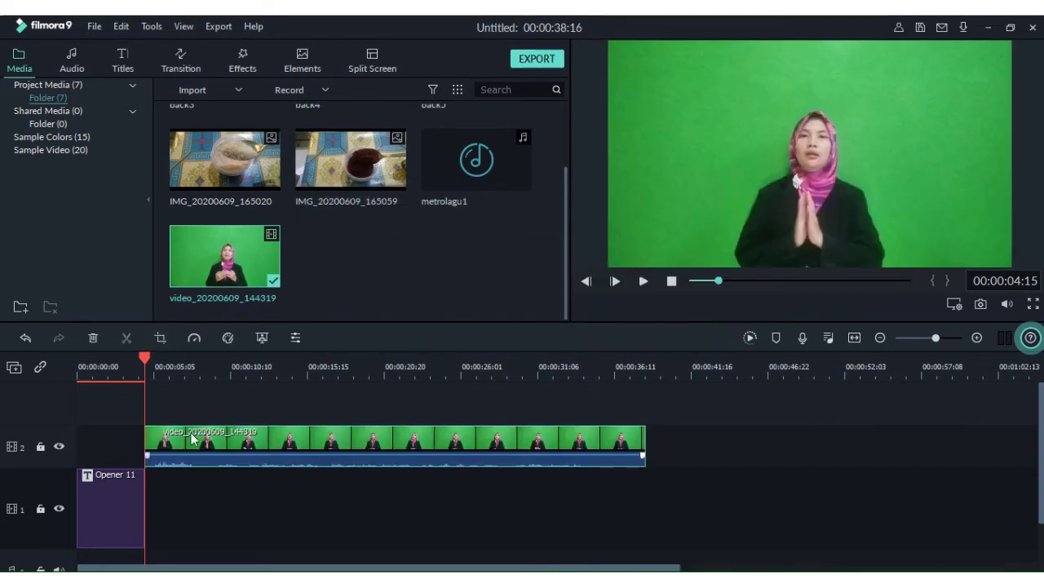
Add the back5 image to video track 1 directly after the Opener 11 clip, beneath the green-screen video.
drag(144, 360, 217, 401)
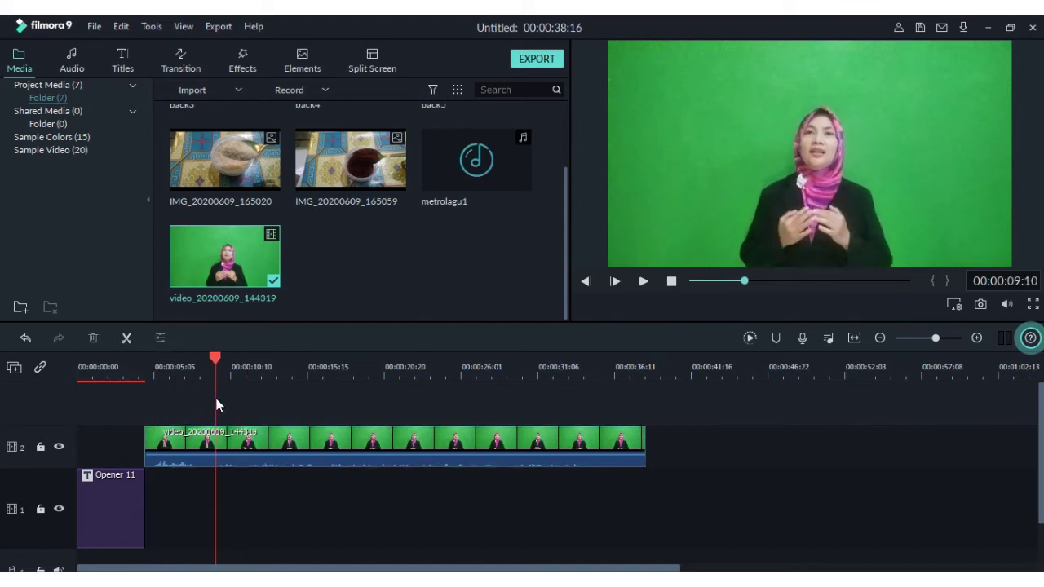
scroll(347, 297, up, 2)
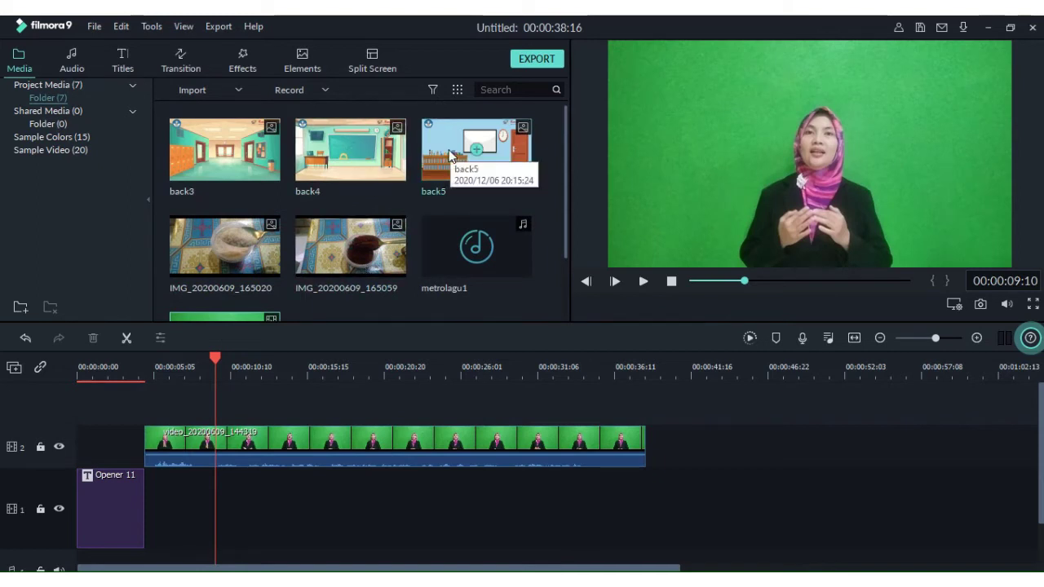
drag(449, 157, 154, 518)
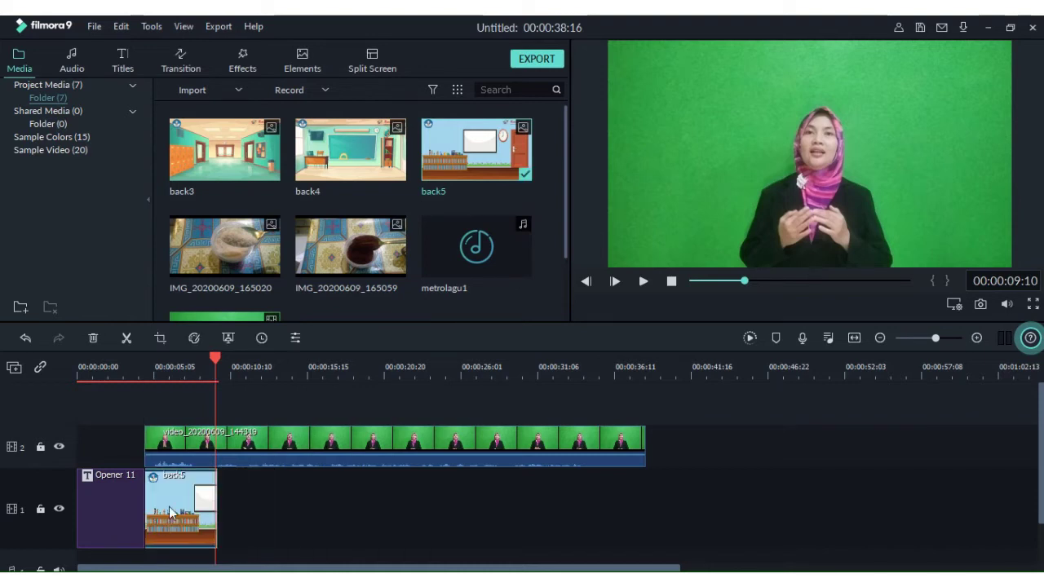
Apply green-screen Chroma Key to the video_20200609_144319 clip with offset 10 and tolerance 43.
mouse_move(216, 362)
mouse_down()
mouse_move(169, 363)
mouse_move(197, 366)
mouse_up()
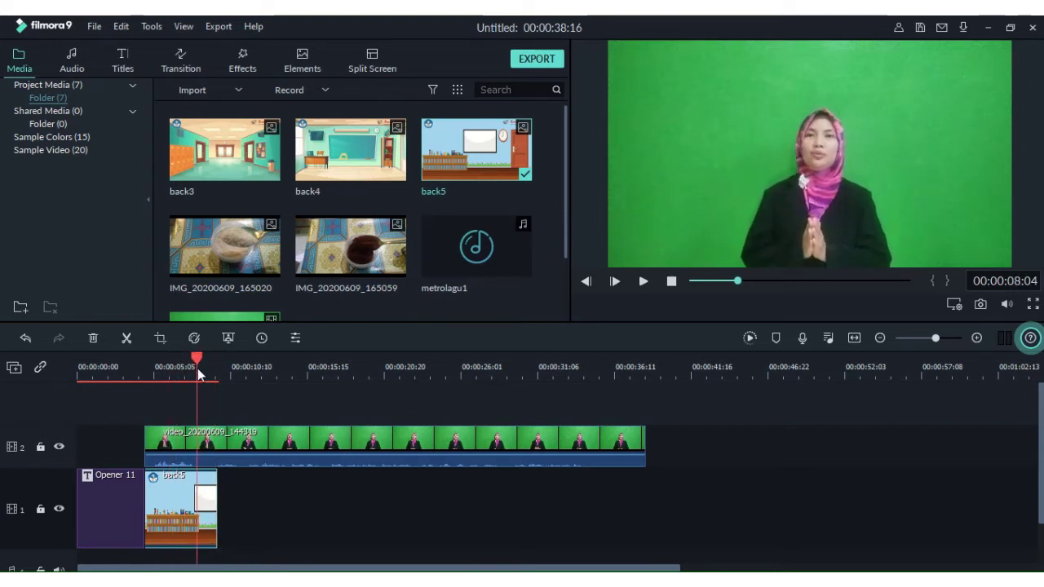
click(223, 442)
right_click(223, 443)
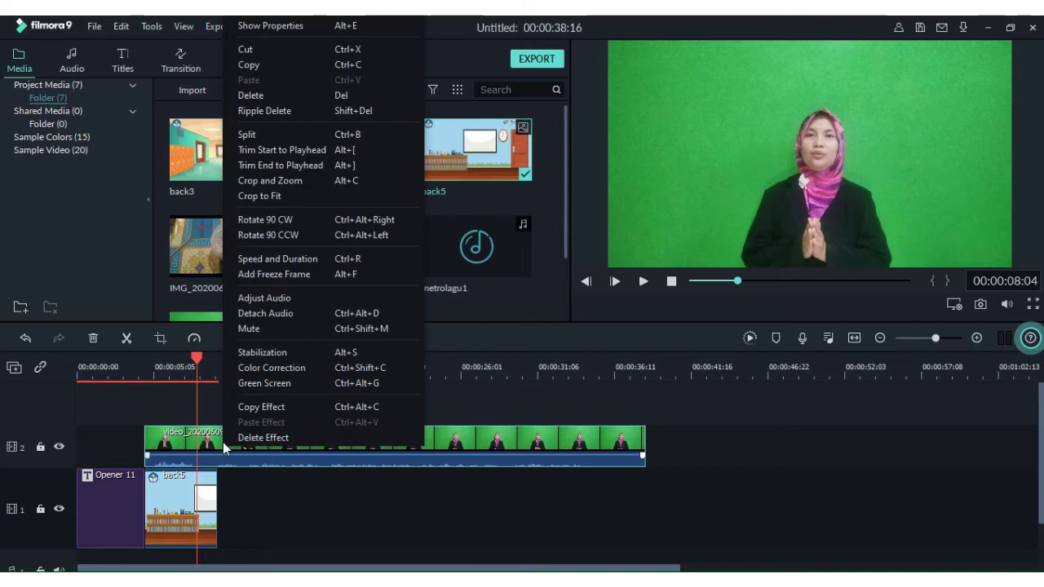
click(234, 383)
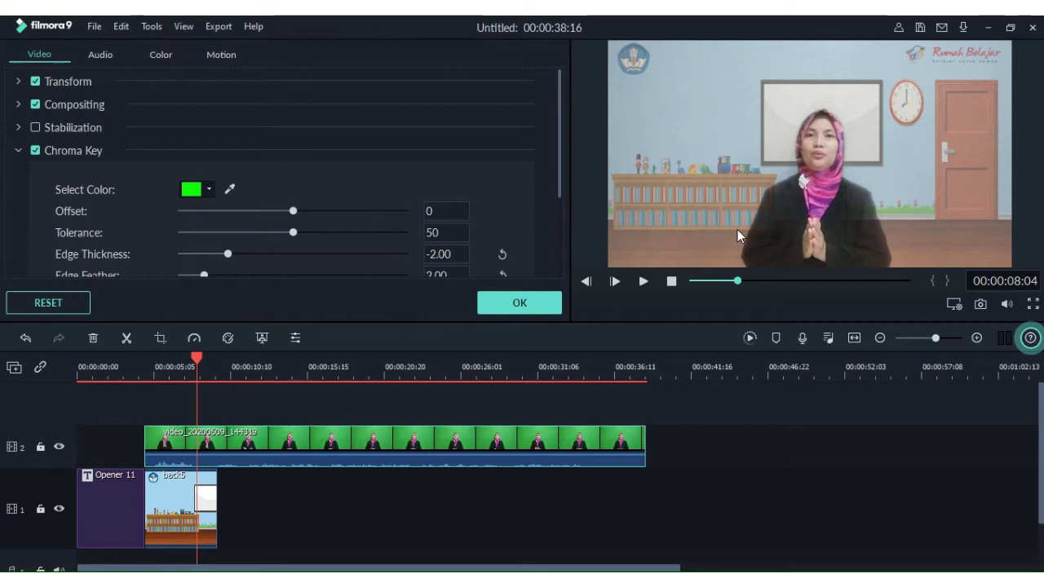
drag(292, 212, 280, 235)
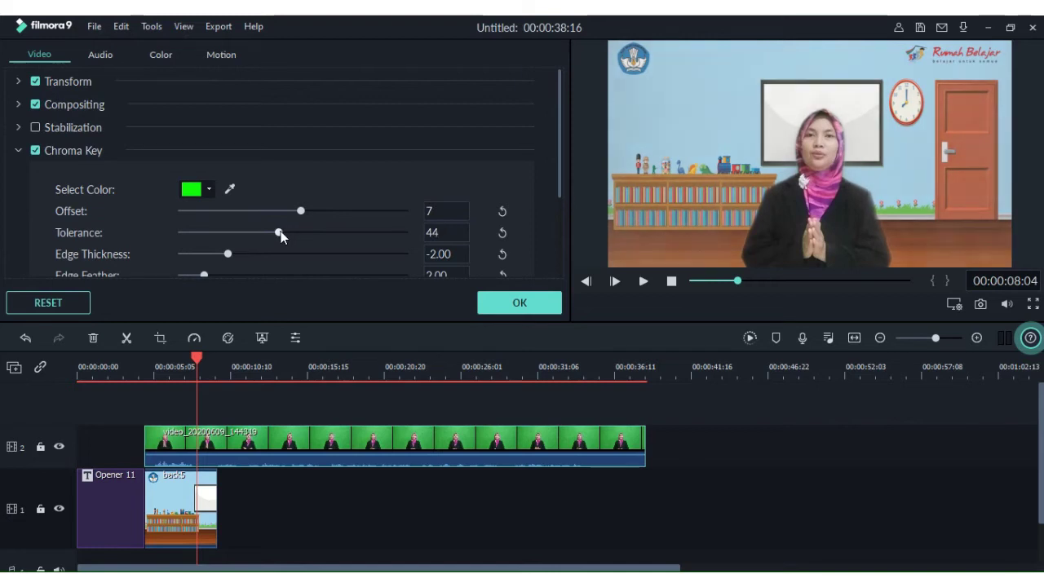
drag(301, 214, 302, 212)
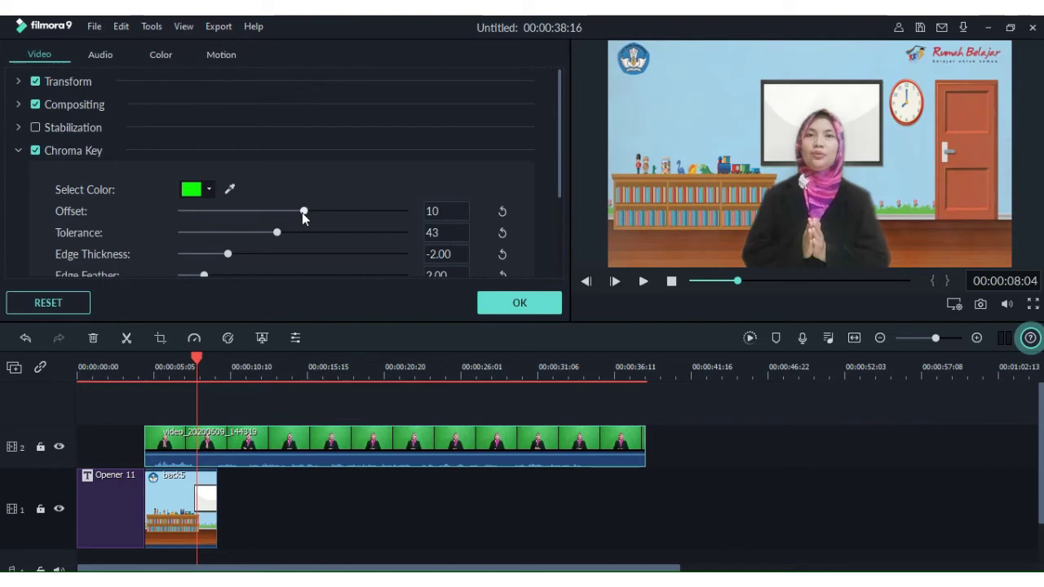
click(508, 301)
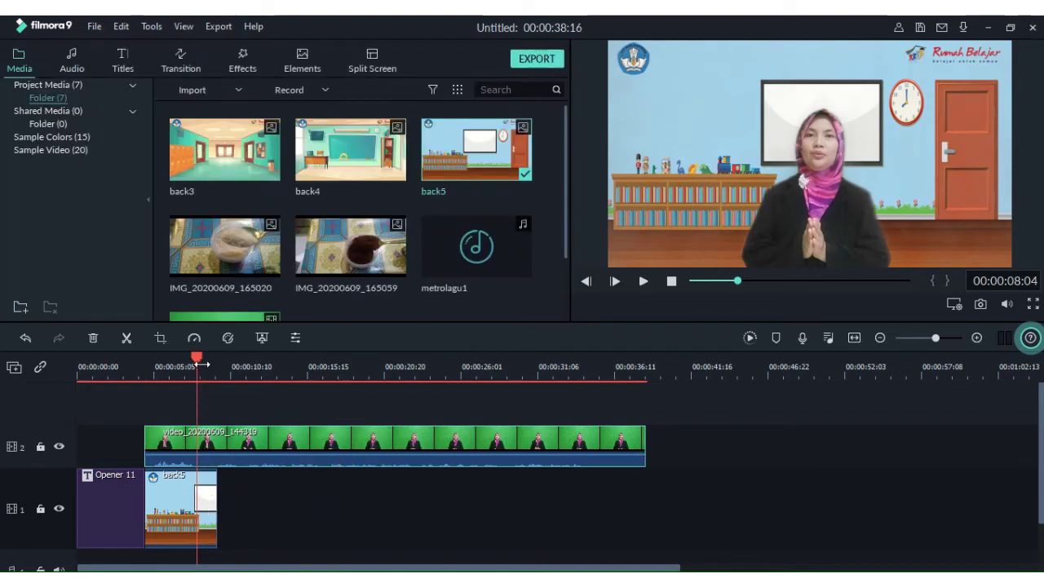
Extend the back5 background clip to a duration of 00:00:34:01 so it ends with the video on track 2.
mouse_move(197, 357)
mouse_down()
mouse_move(238, 371)
mouse_move(200, 367)
mouse_up()
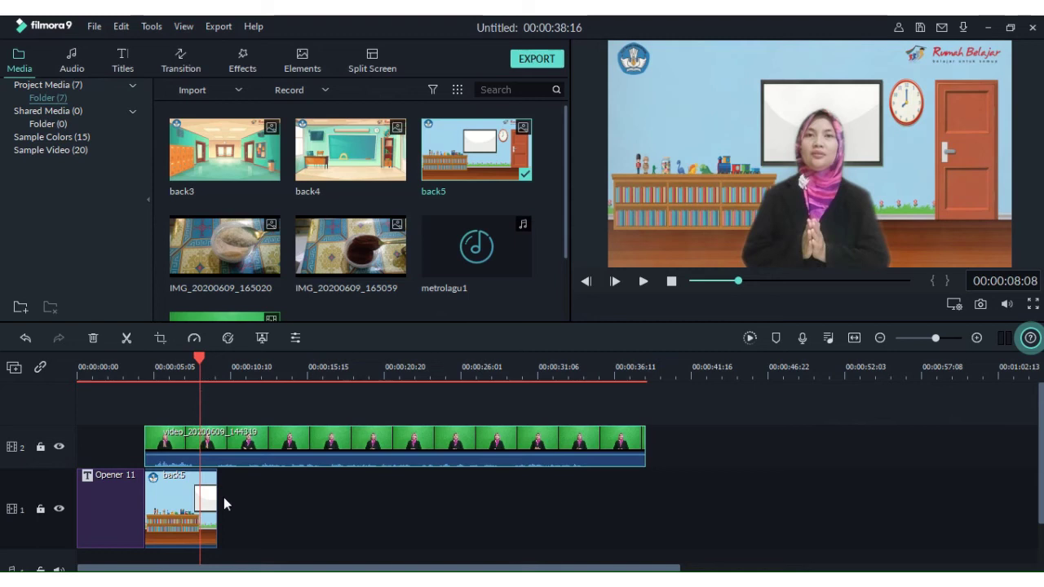
click(206, 521)
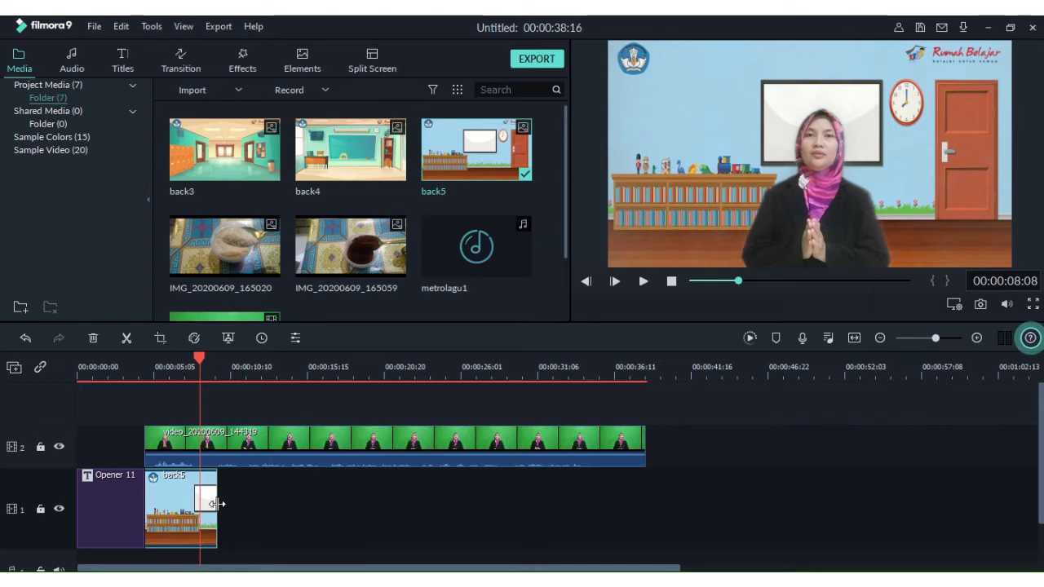
drag(217, 504, 650, 529)
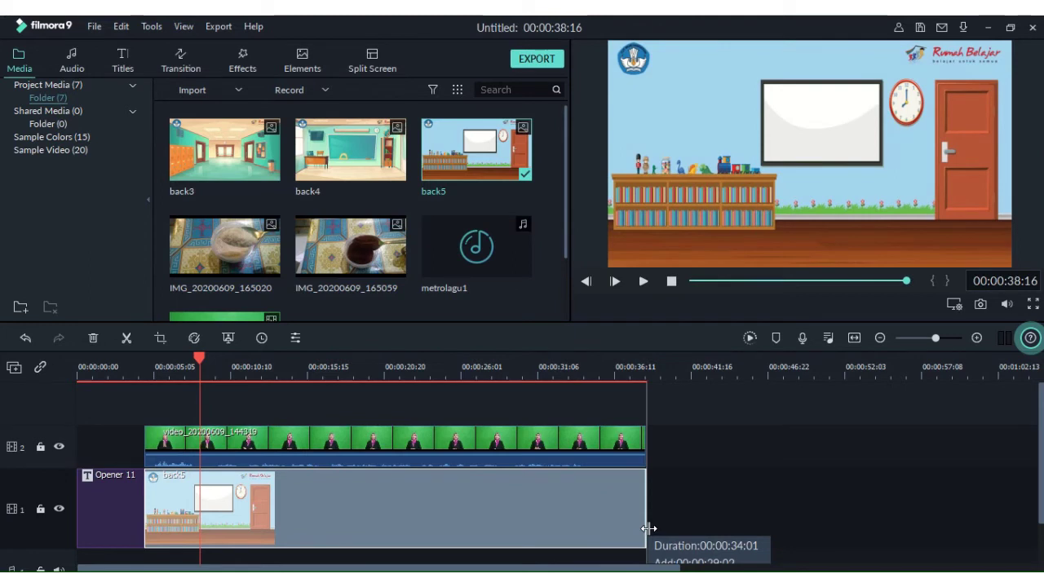
drag(649, 529, 649, 528)
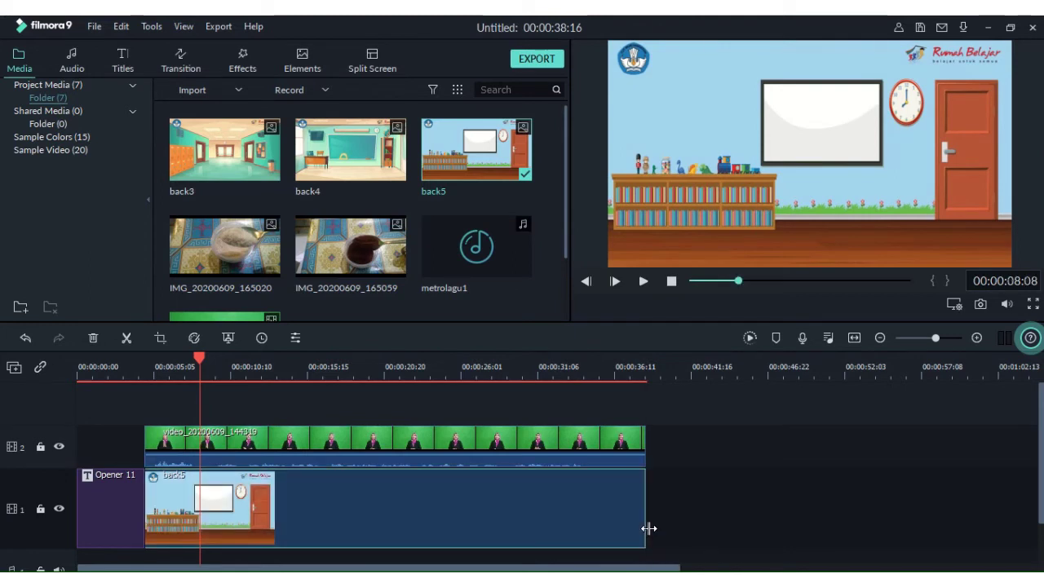
Narrow the keyed presenter video in the preview and move it over the bookshelf, clear of the whiteboard.
drag(200, 362, 635, 454)
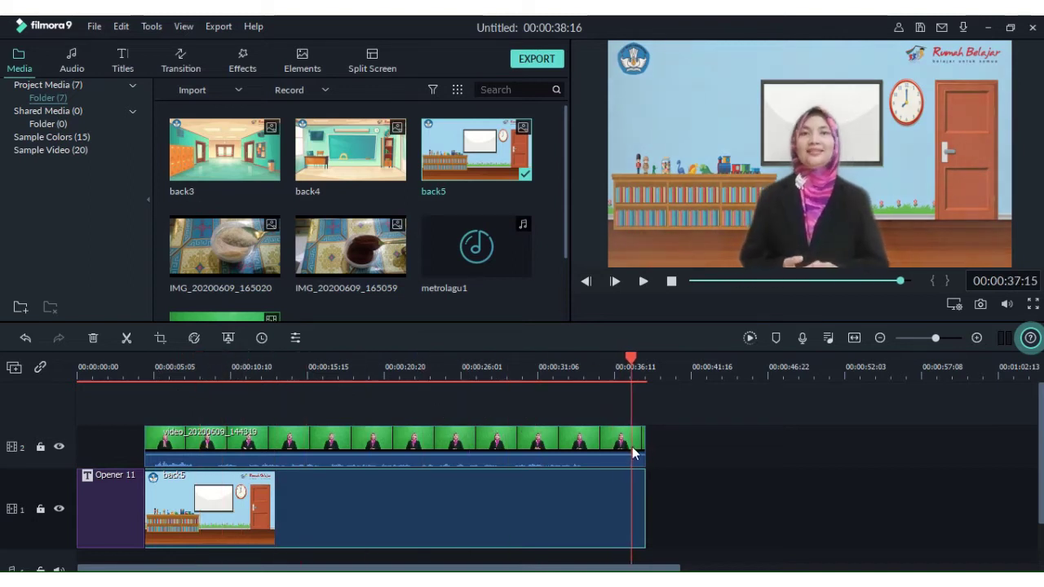
click(178, 433)
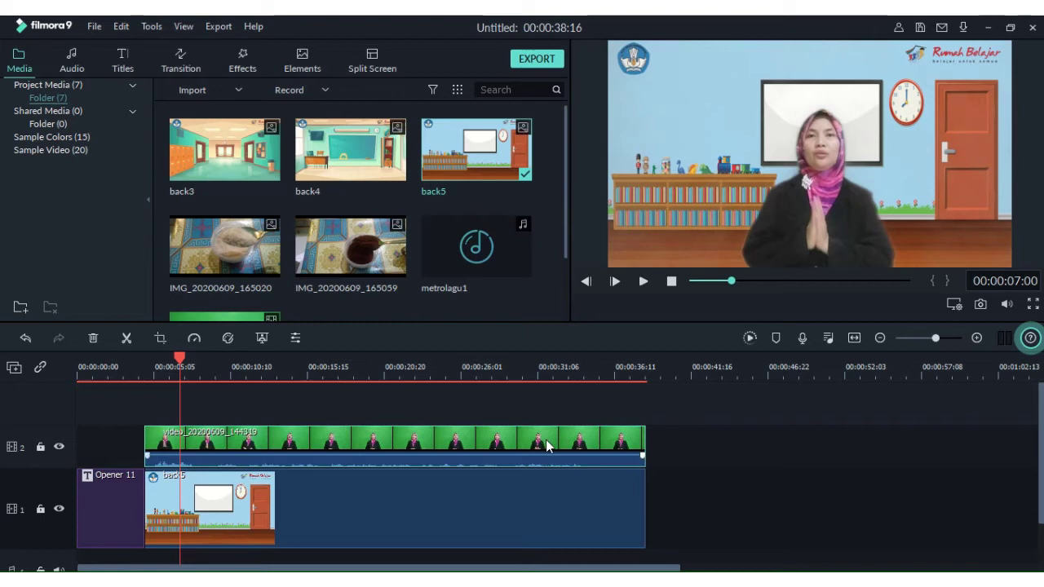
click(818, 210)
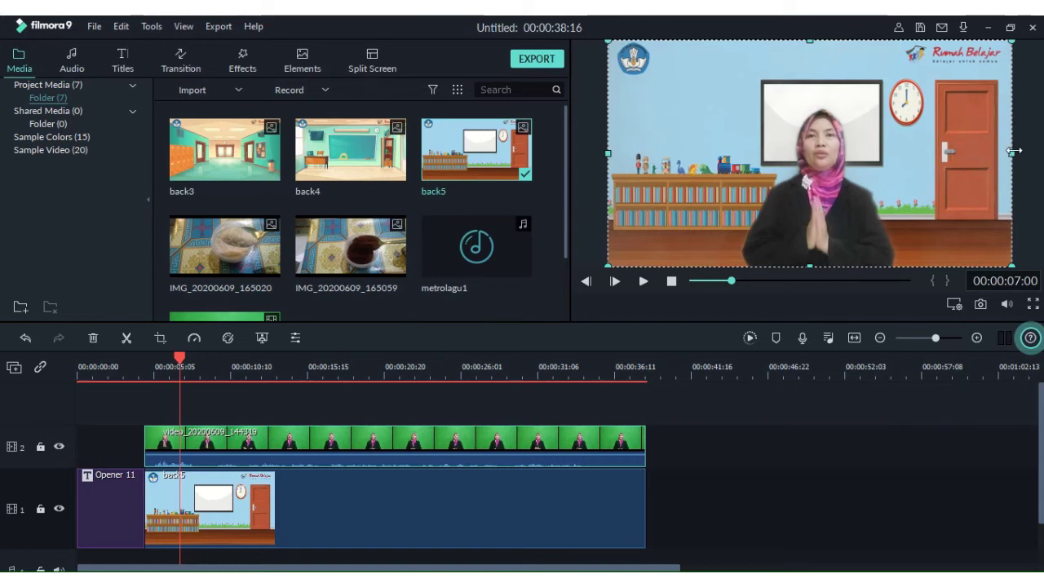
drag(1014, 151, 897, 165)
drag(760, 222, 702, 210)
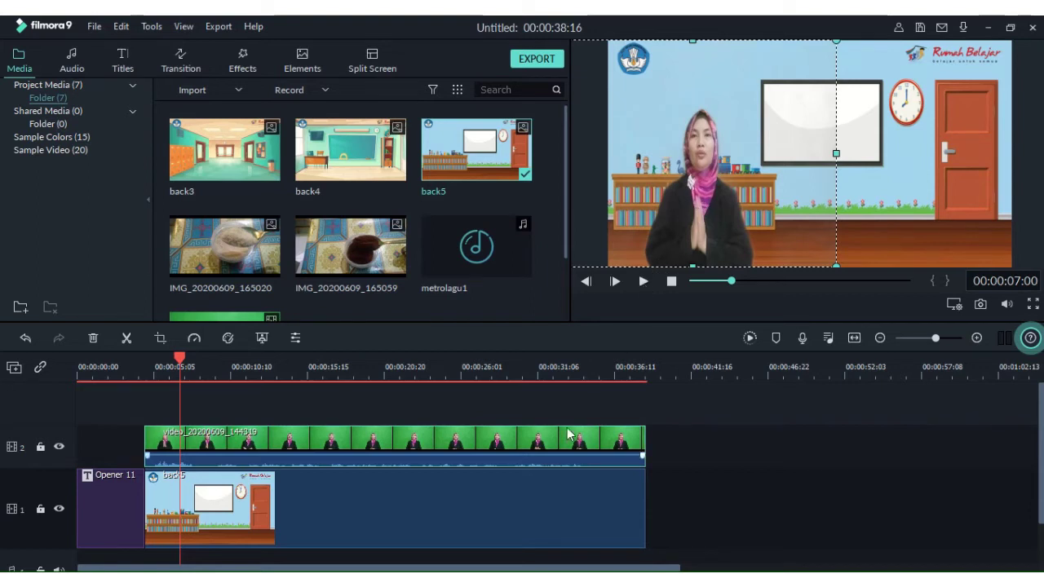
click(662, 447)
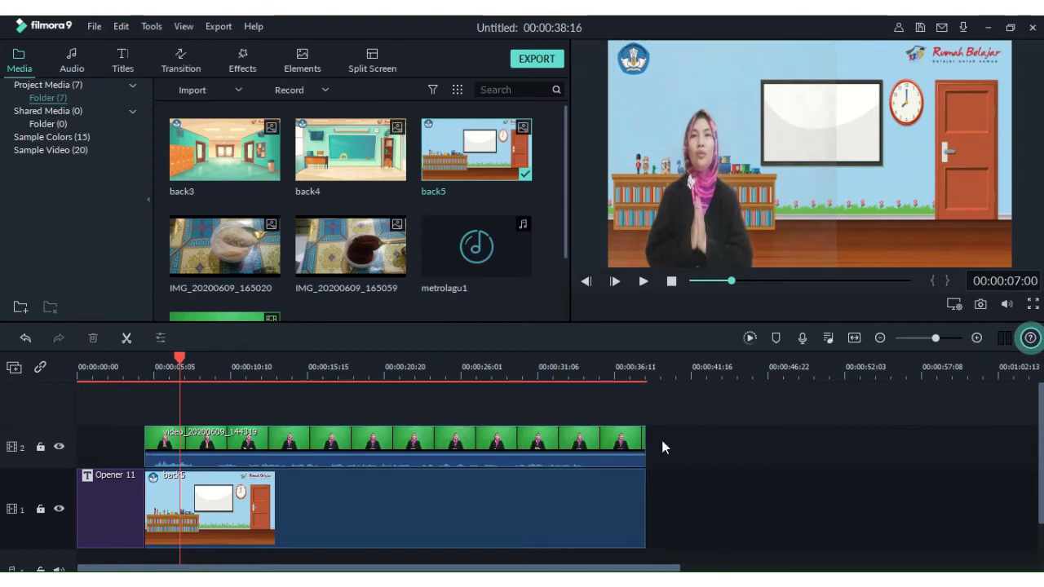
Add the Lower Third 5 title on a new video track 3 above the presenter clip, starting at about 00:00:14.
click(133, 59)
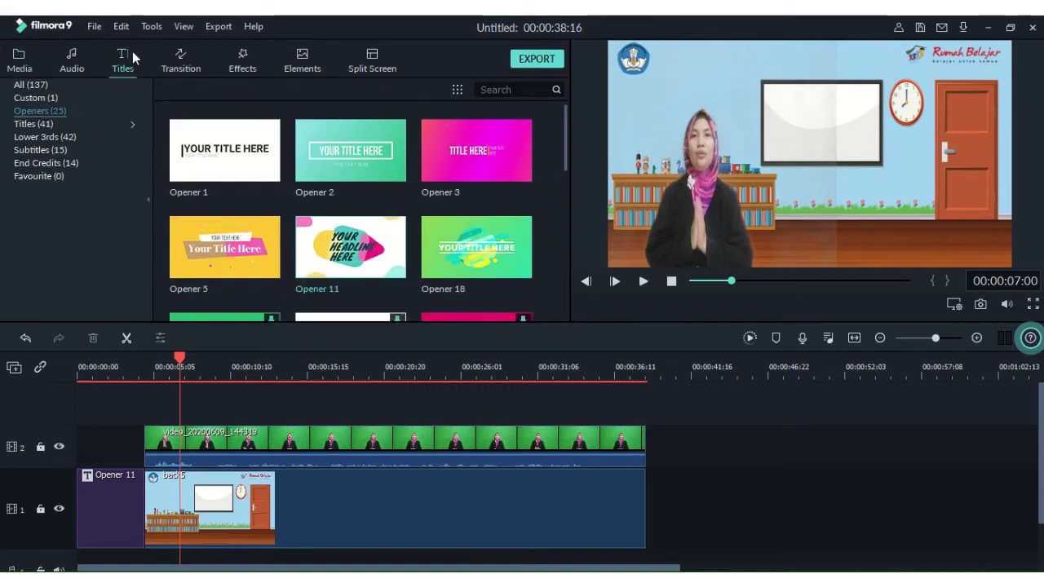
click(36, 152)
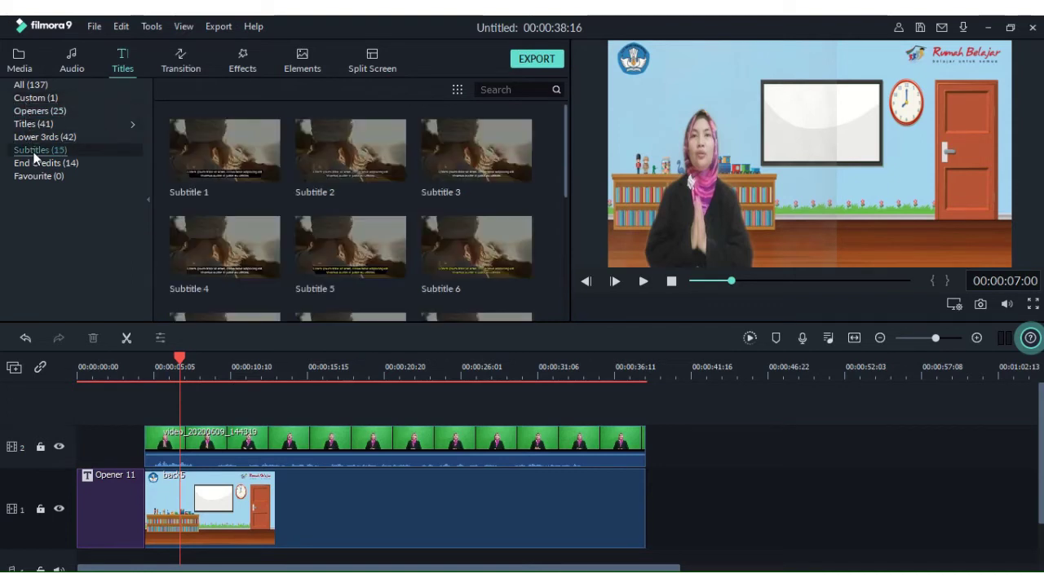
click(30, 139)
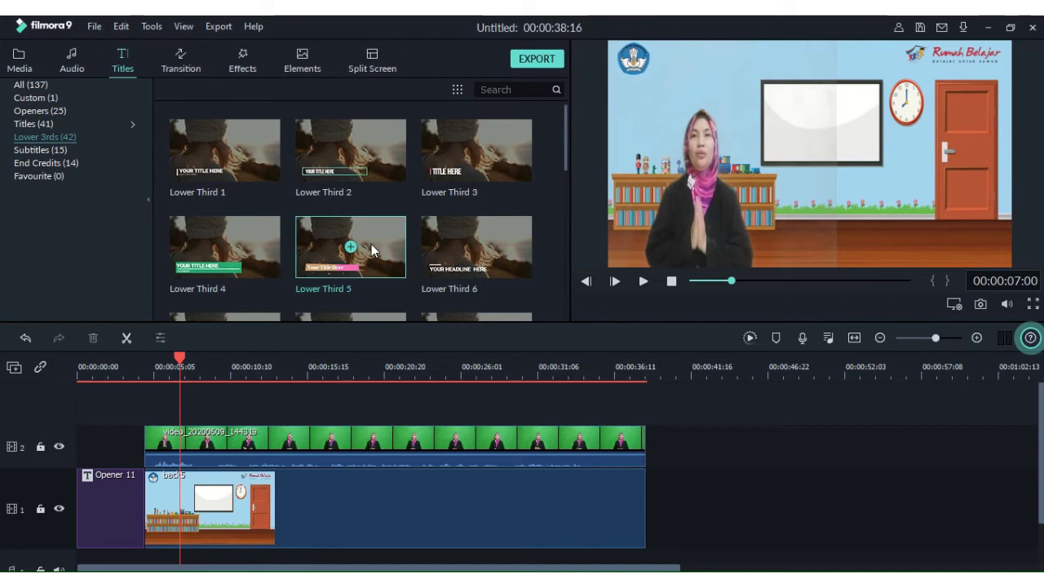
drag(374, 256, 287, 419)
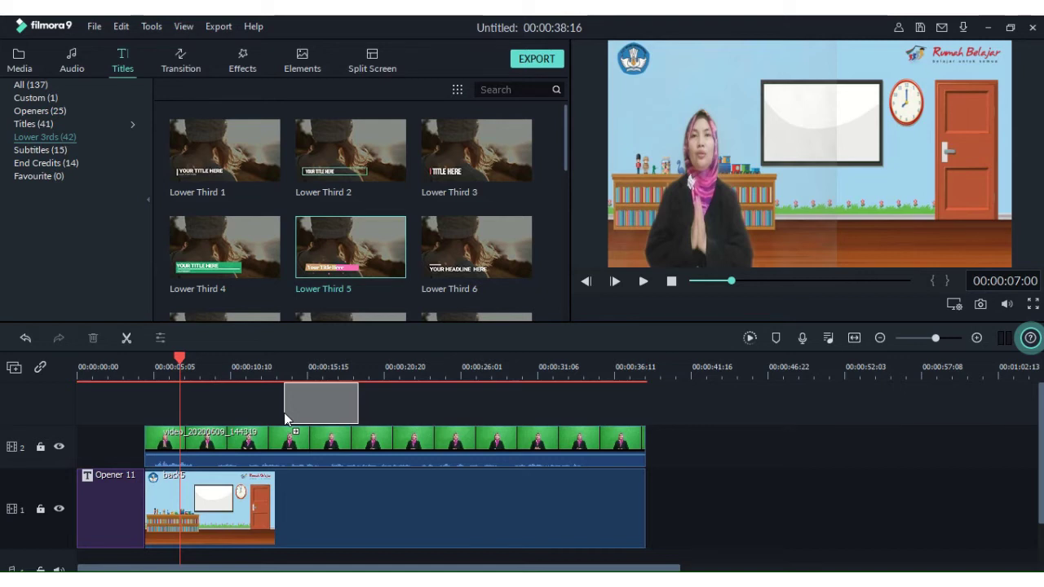
drag(285, 418, 285, 419)
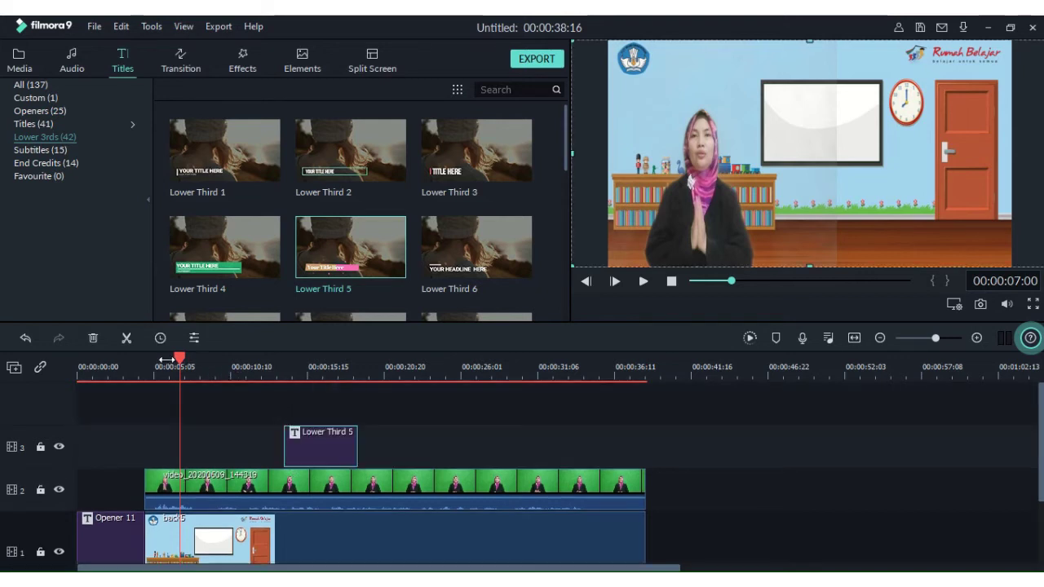
Move the lower-third's text and coloured ribbon onto the whiteboard, and shorten the ribbon from its left side.
drag(180, 361, 288, 391)
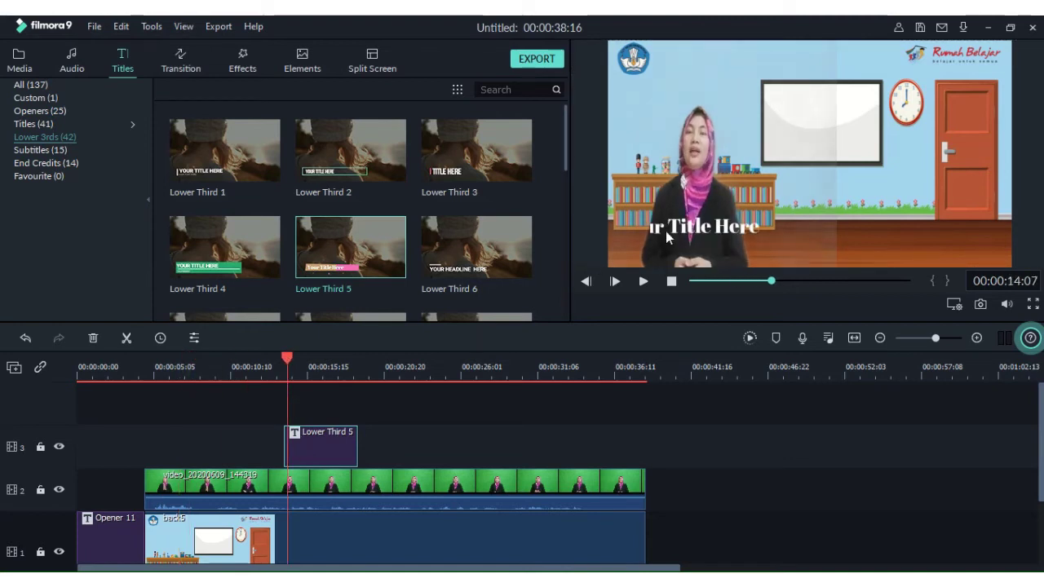
drag(670, 222, 785, 111)
click(736, 231)
drag(736, 231, 802, 129)
drag(682, 124, 725, 124)
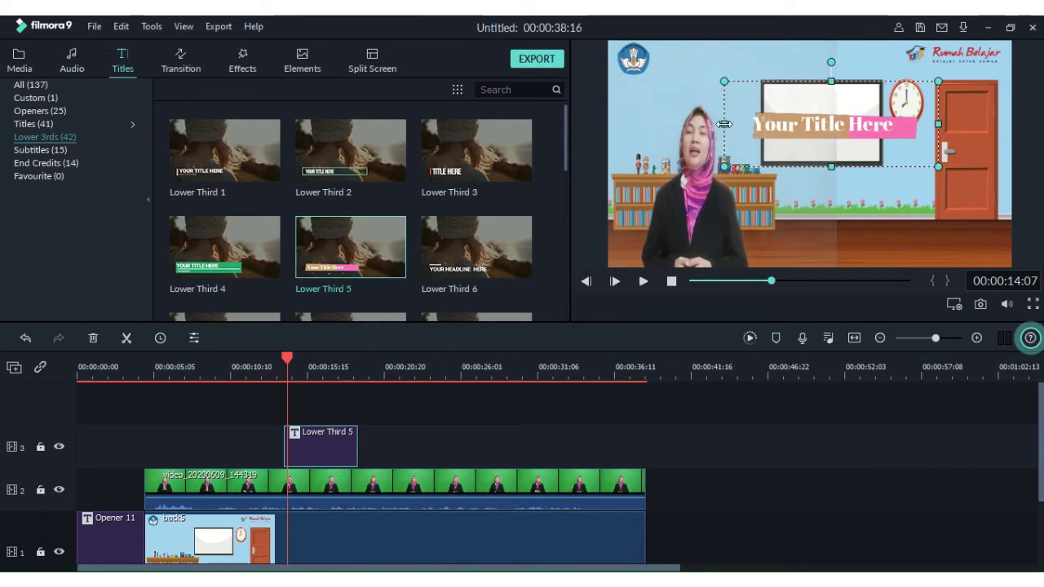
Set the font size of the lower-third text on the whiteboard to 32.
click(799, 125)
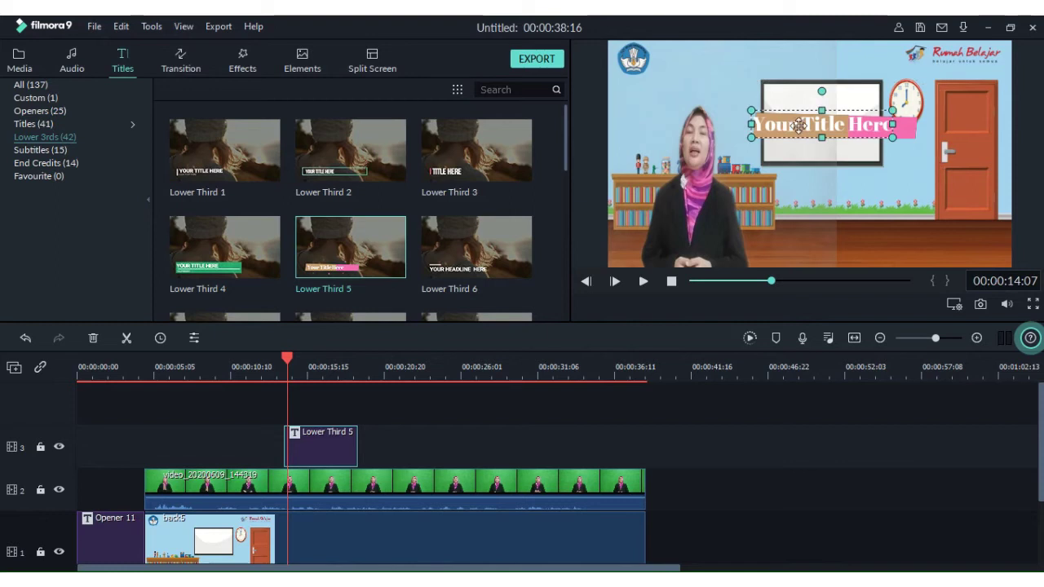
double_click(798, 125)
click(422, 129)
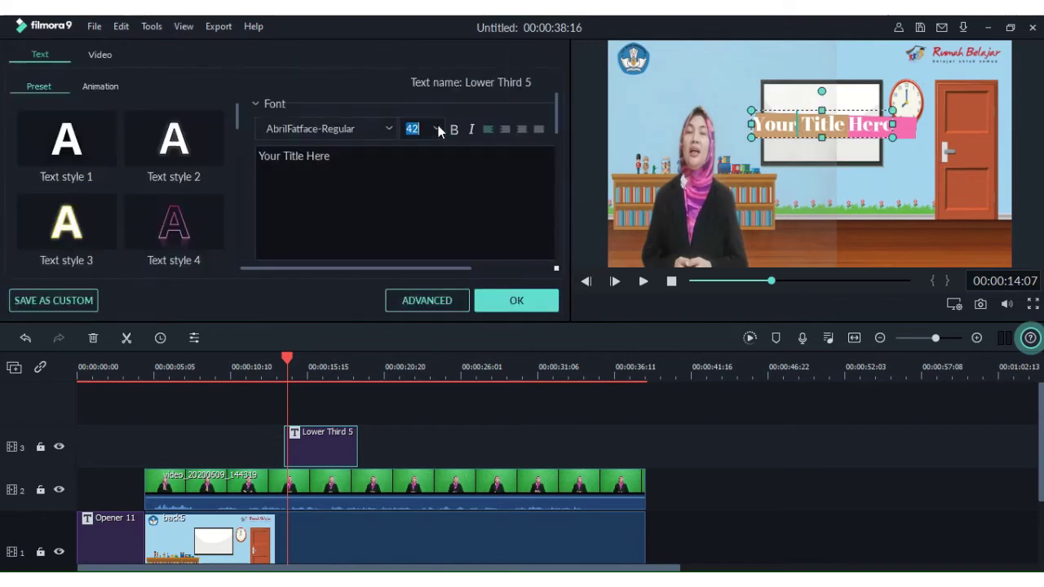
scroll(410, 204, down, 3)
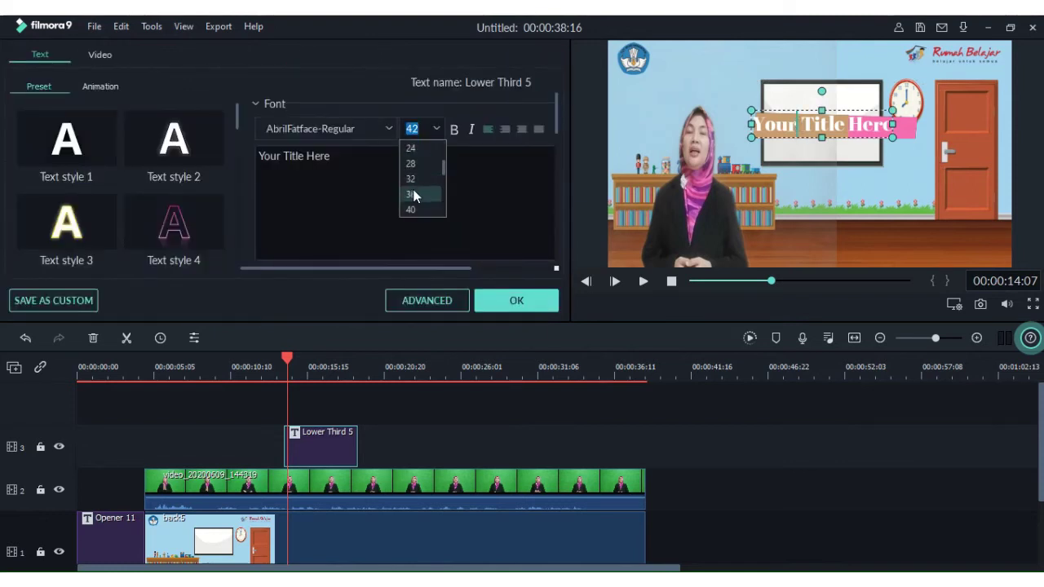
click(409, 210)
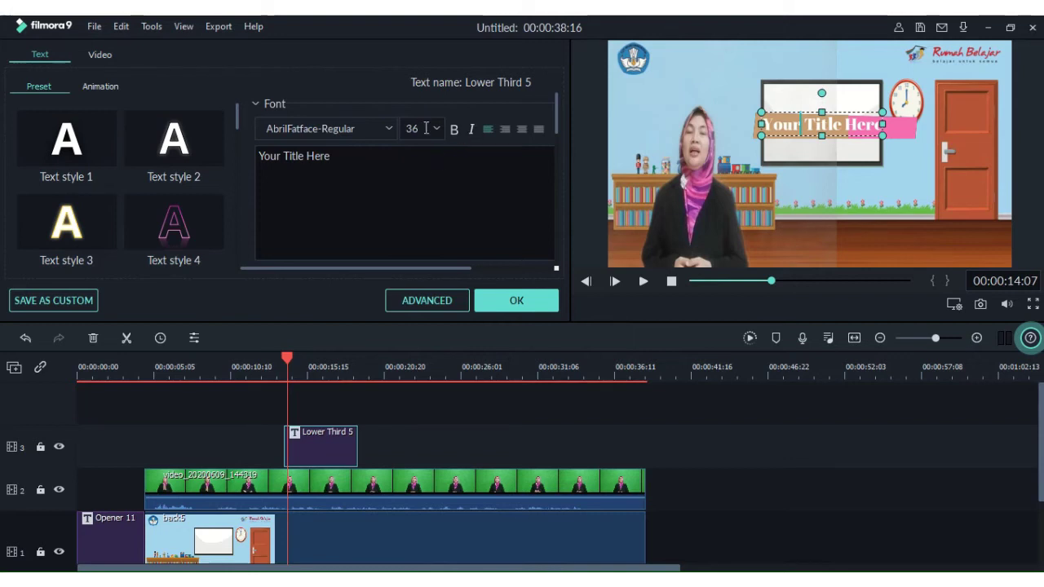
click(436, 128)
click(427, 178)
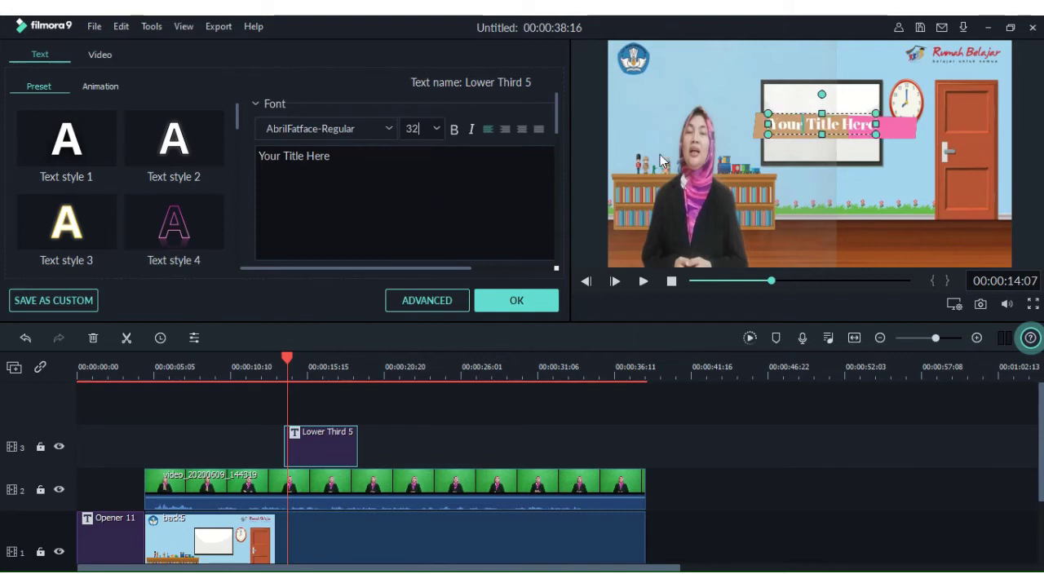
Narrow the title's coloured ribbon from both sides so it fits within the whiteboard.
click(911, 132)
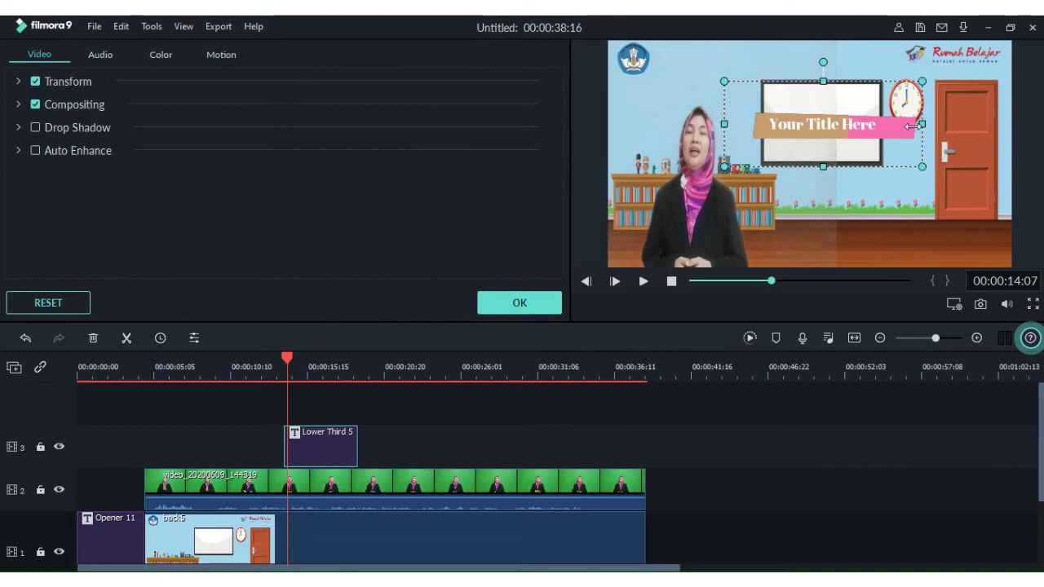
drag(887, 124, 894, 124)
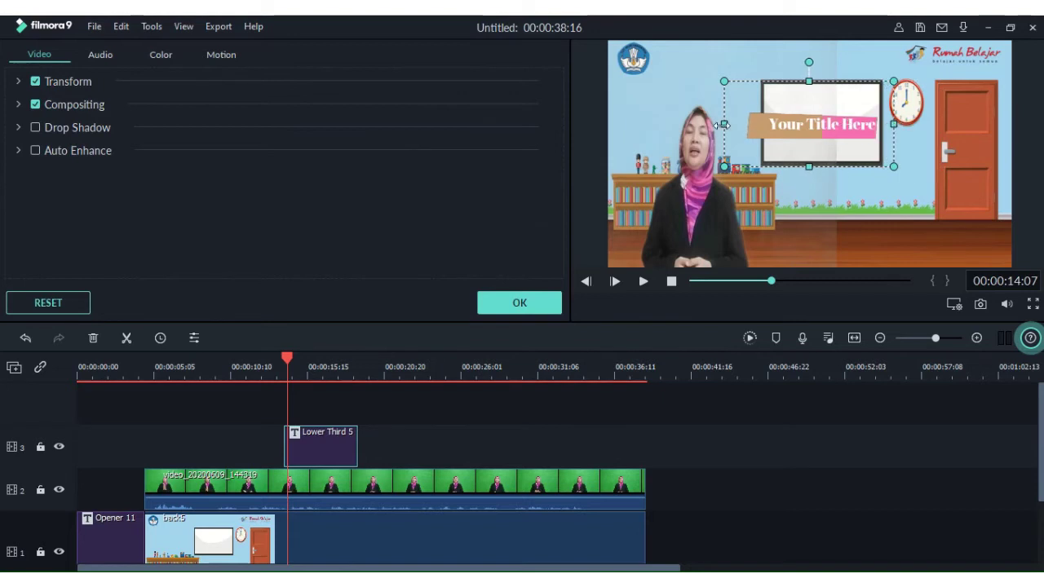
drag(724, 124, 751, 124)
Change the fill colour of the entire lower-third text, including its first letter, to black in Advanced Text Edit.
double_click(801, 132)
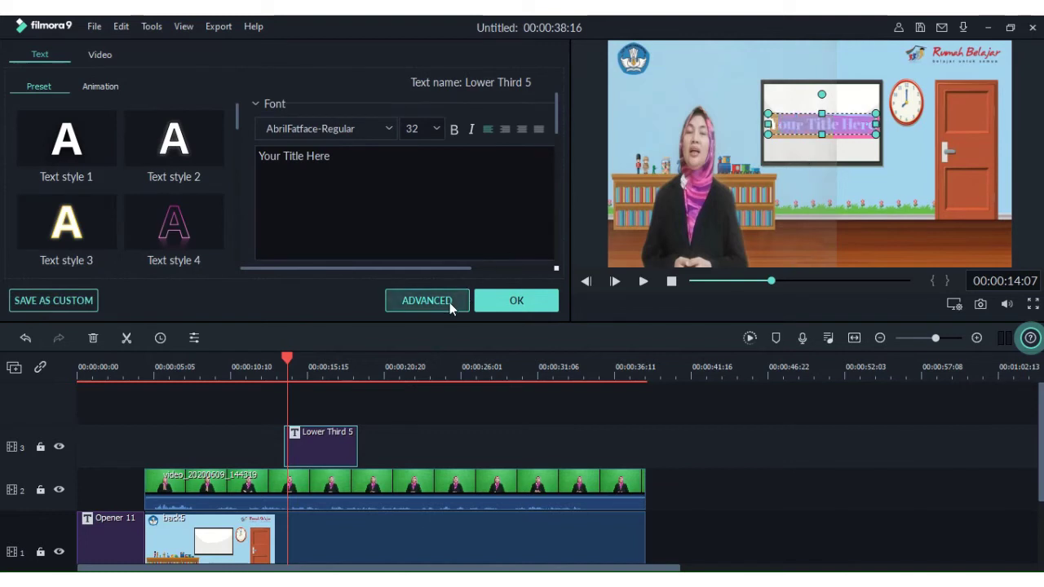
click(426, 301)
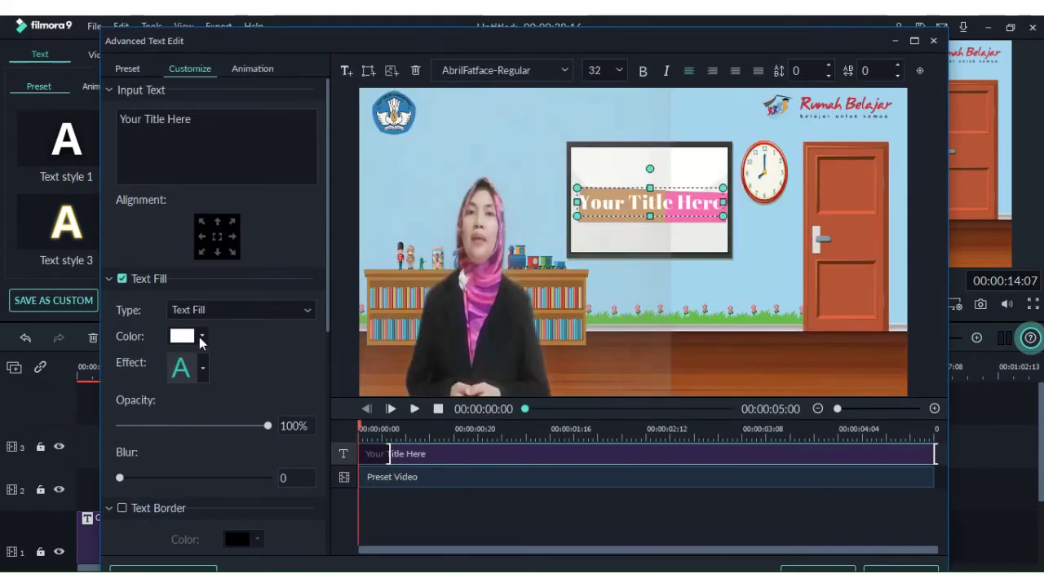
click(199, 340)
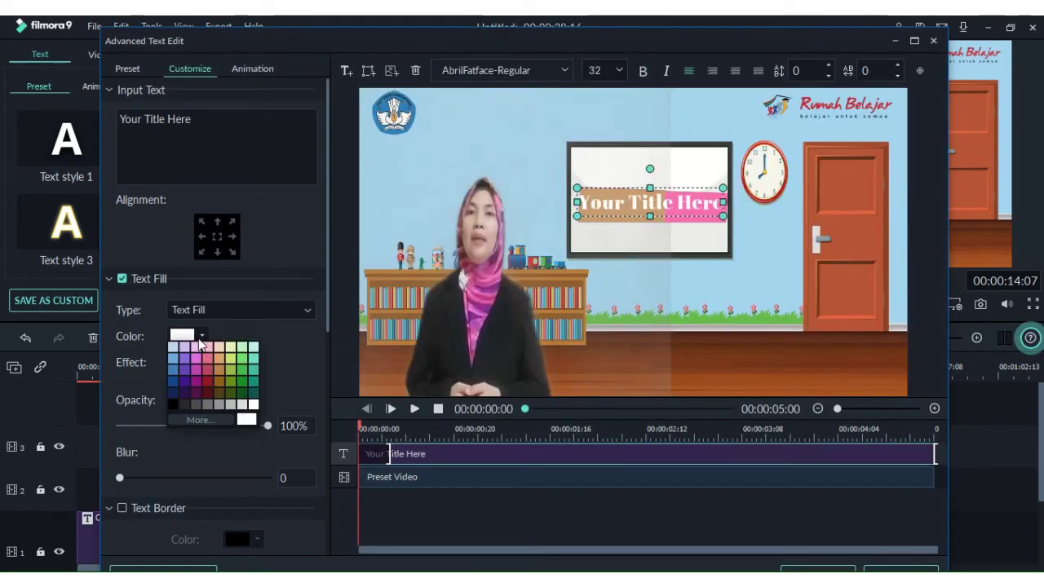
click(176, 407)
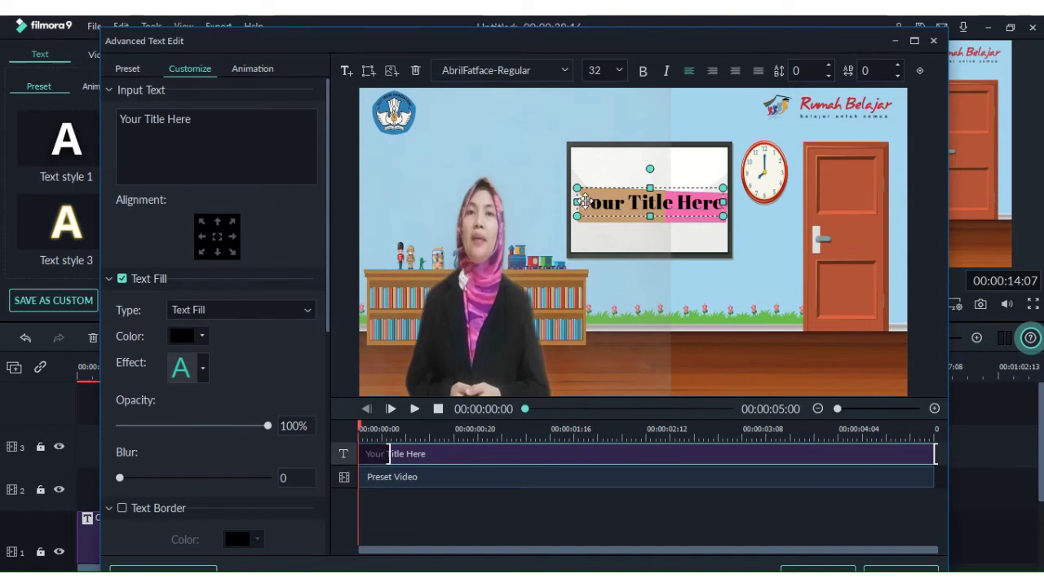
double_click(585, 201)
drag(584, 201, 585, 202)
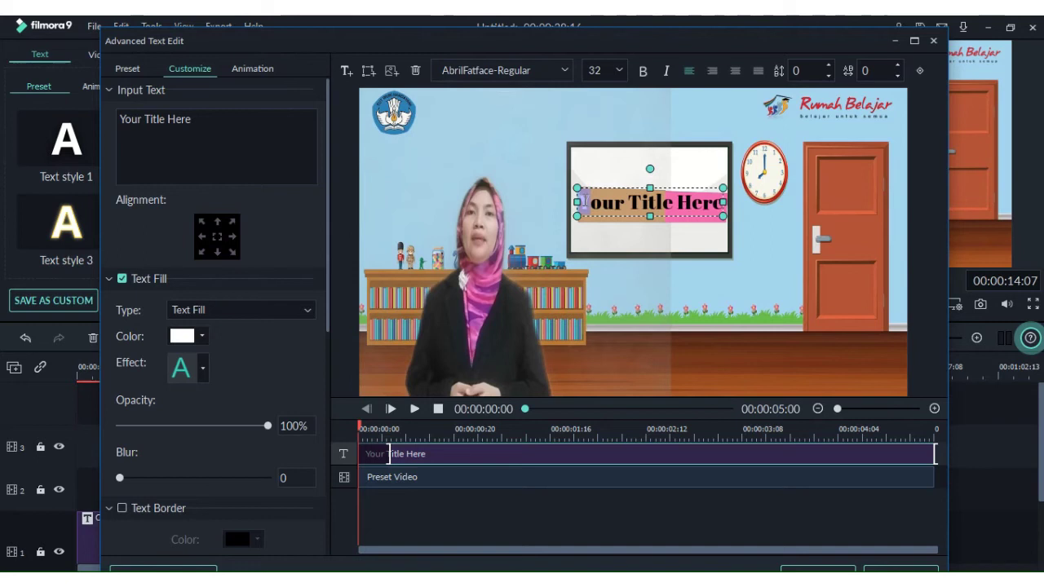
click(200, 339)
click(172, 403)
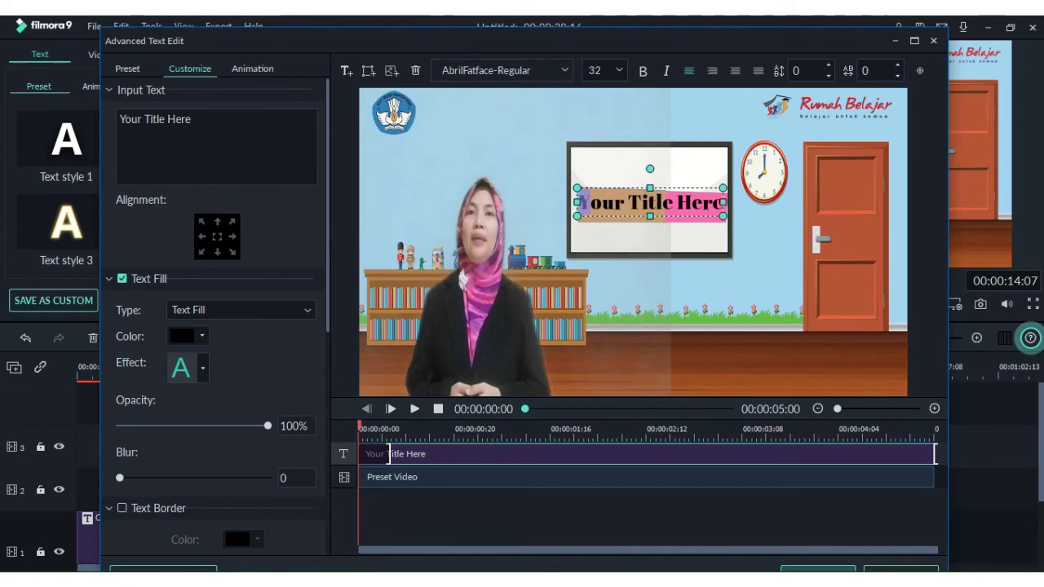
click(816, 568)
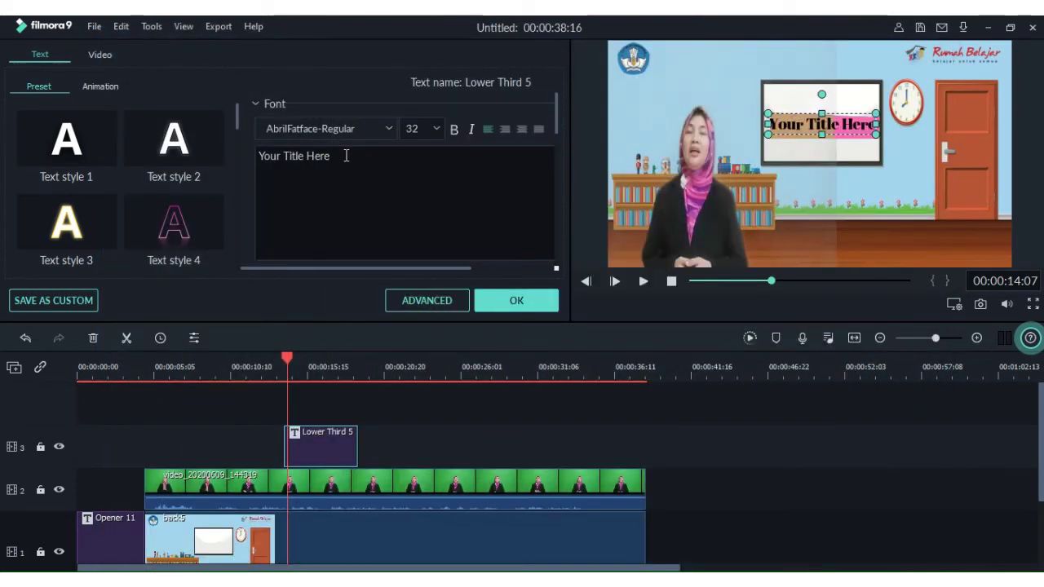
click(510, 301)
Play the video up to 00:00:15:05 and move the Lower Third 5 clip to start there.
drag(286, 359, 240, 359)
click(643, 282)
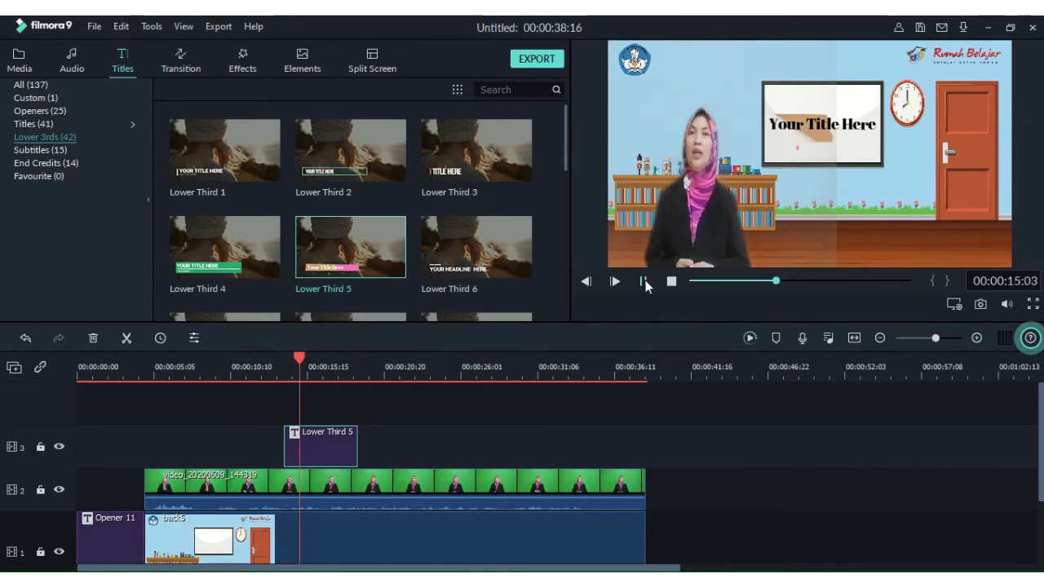
click(644, 282)
drag(338, 438, 351, 440)
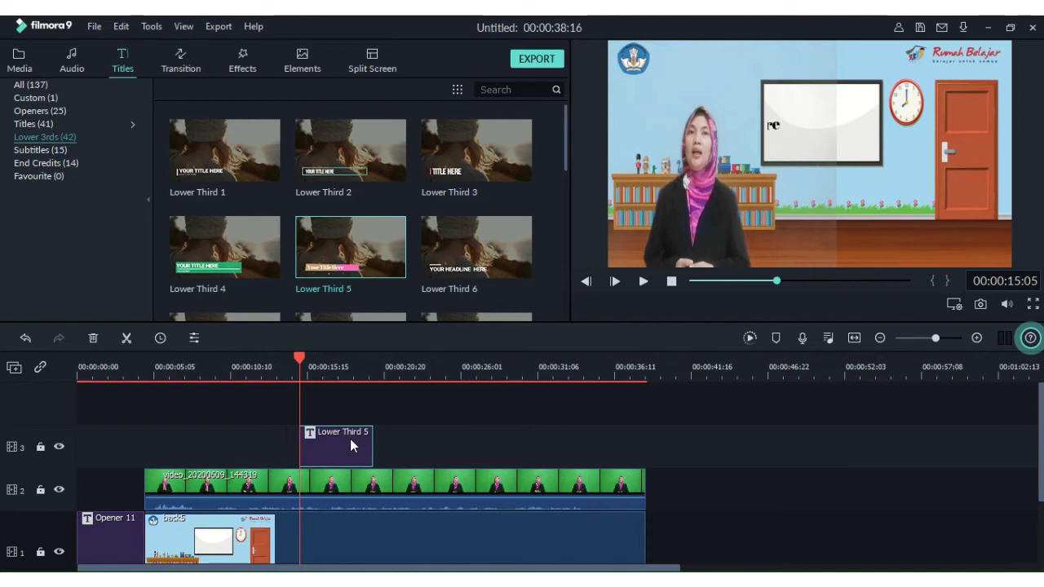
Replace the lower-third title's text with "Zat tunggal" and play the video from 00:00:14:01 to check it.
double_click(351, 446)
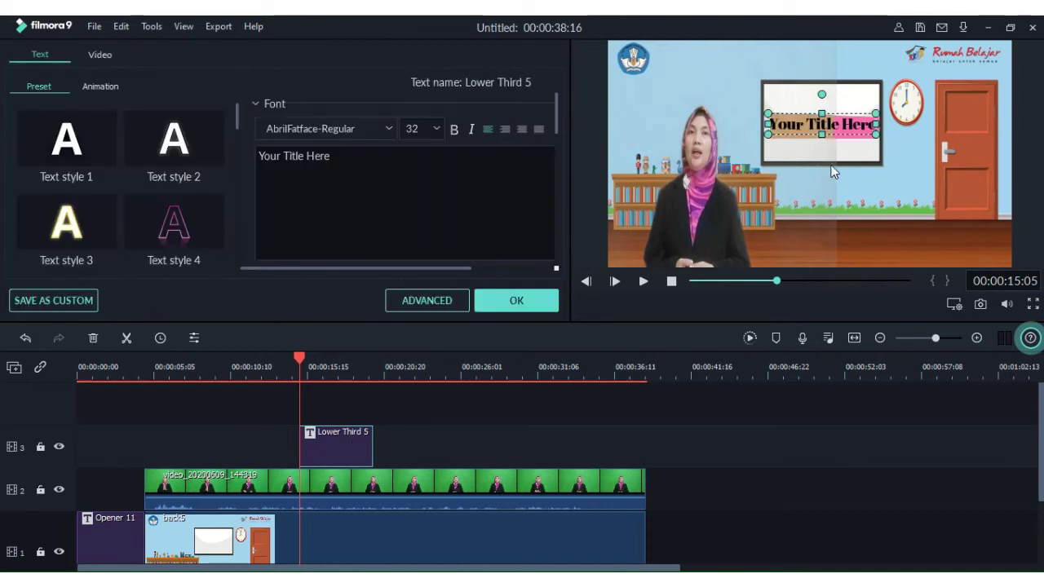
drag(391, 163, 195, 145)
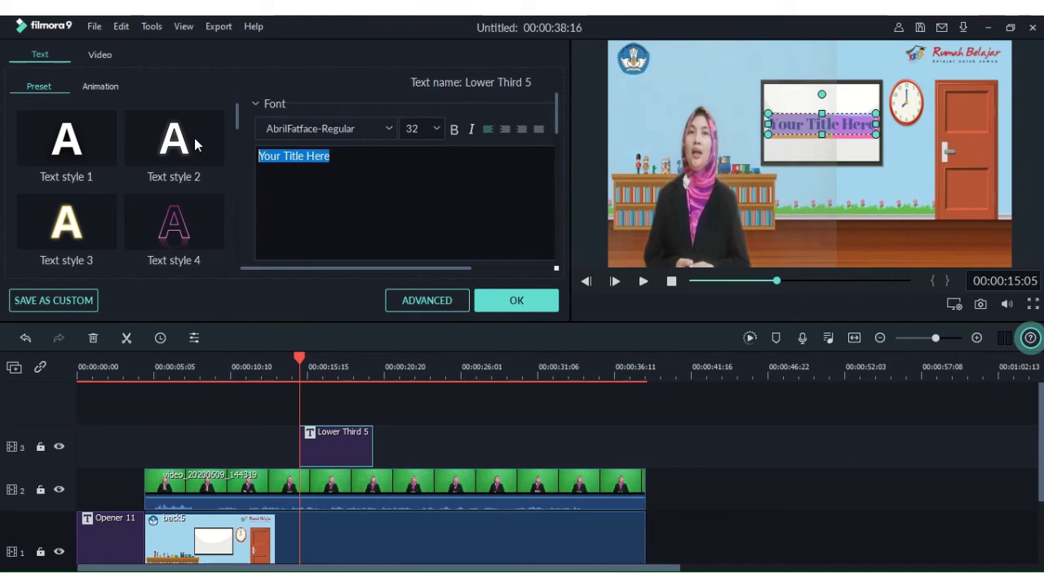
text(Zat tun)
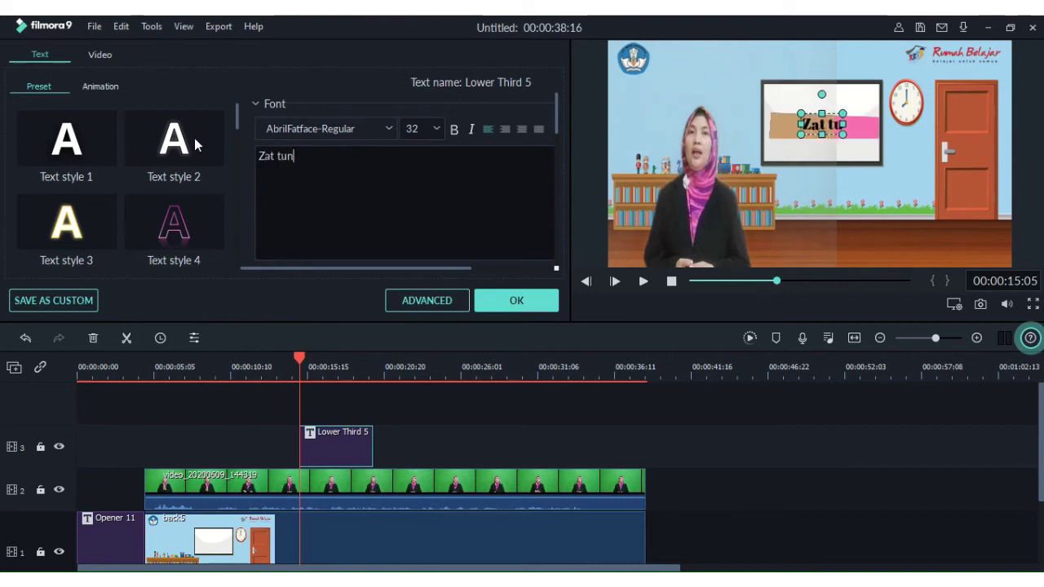
text(ggal)
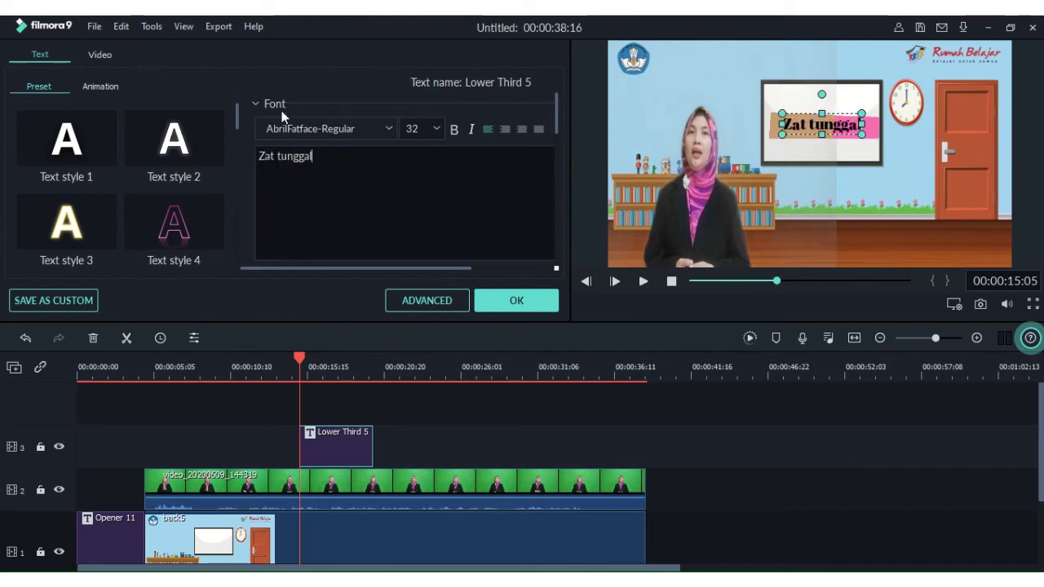
click(483, 300)
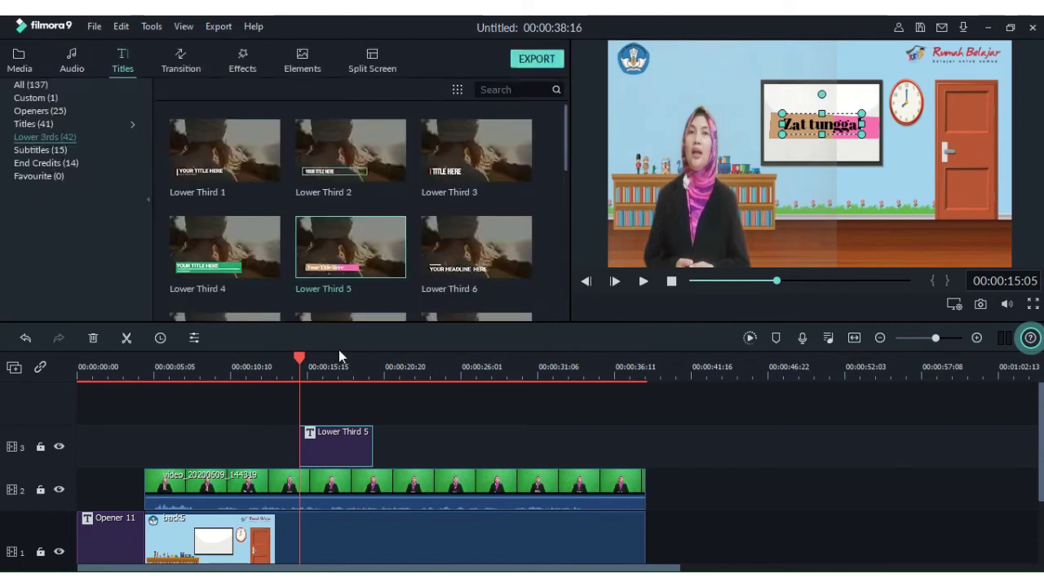
drag(300, 362, 284, 364)
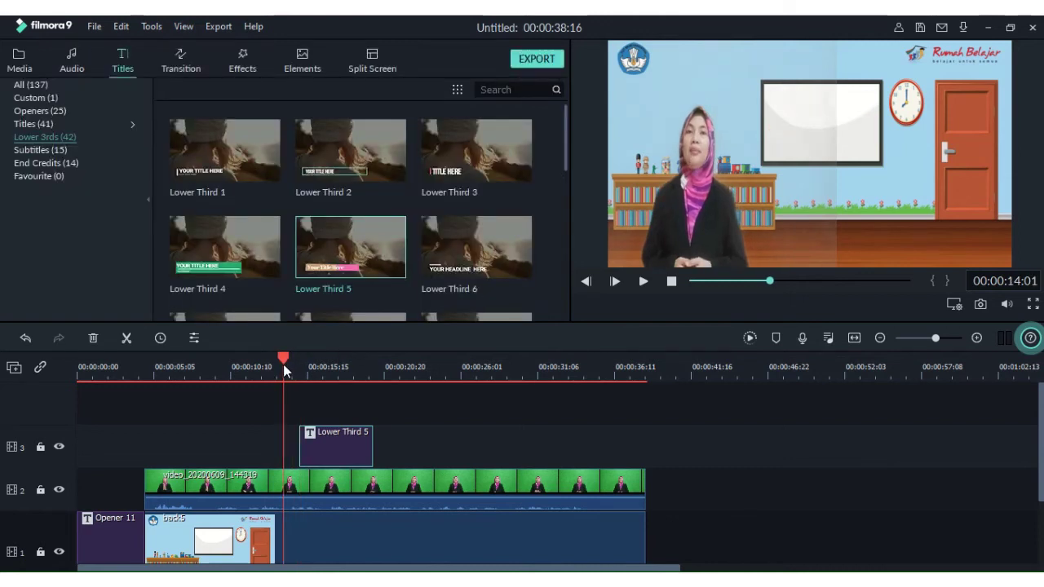
click(645, 282)
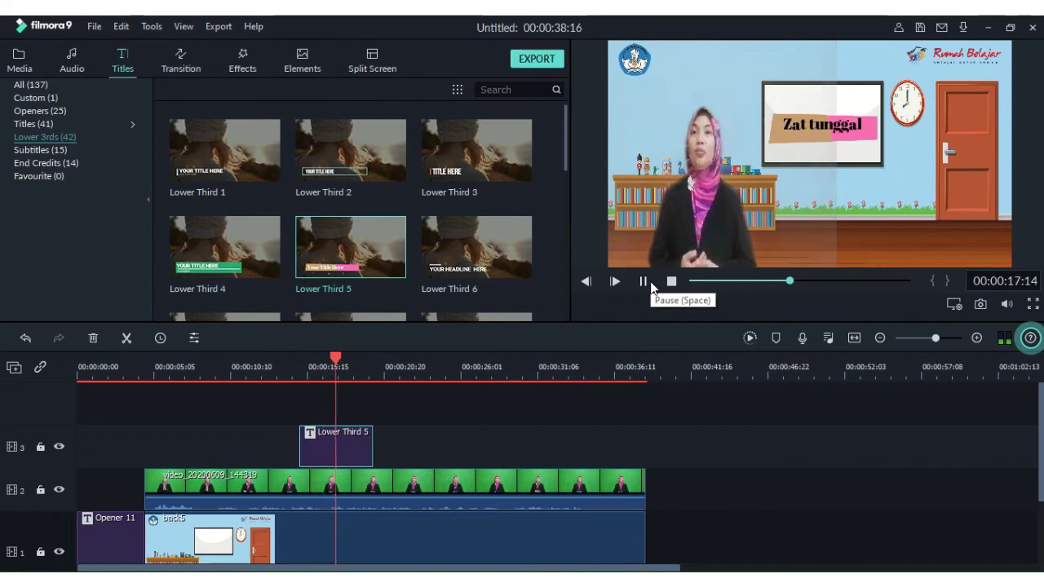
Shorten the end of the Lower Third 5 title to about 00:00:17:10 and play from 00:00:14:02 to check it.
click(650, 282)
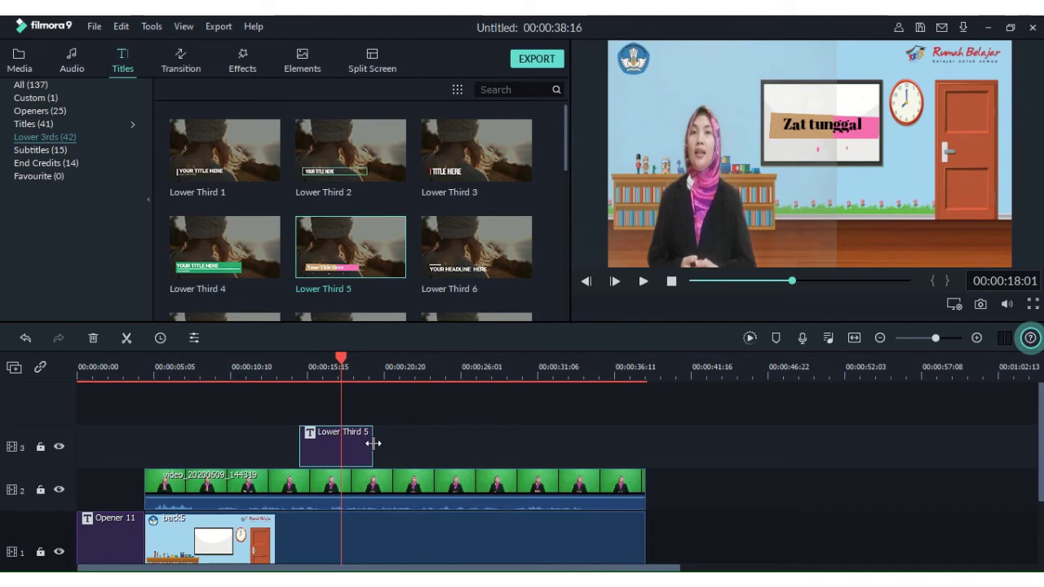
drag(373, 444, 335, 444)
drag(341, 363, 285, 363)
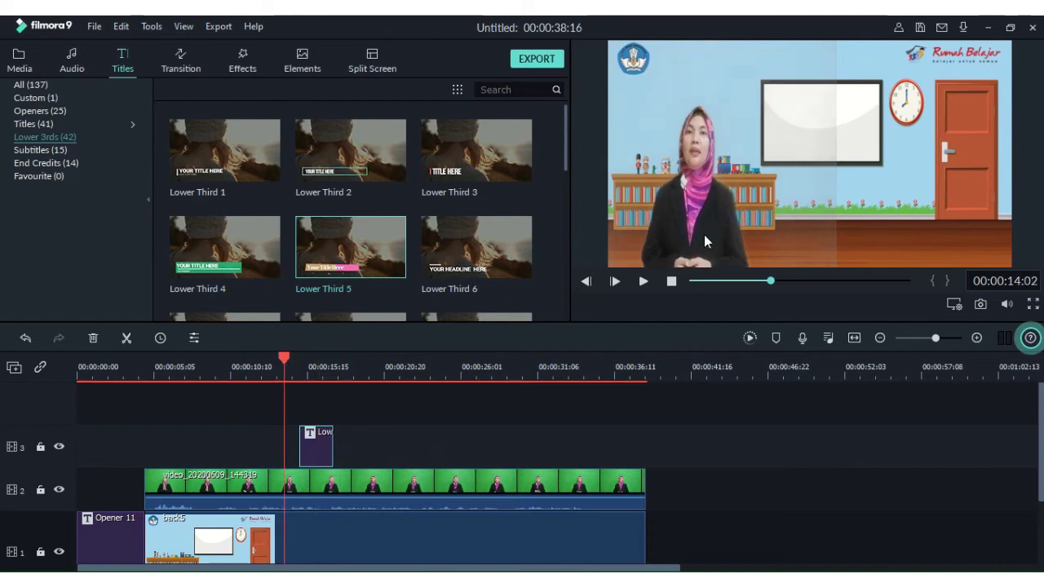
click(644, 281)
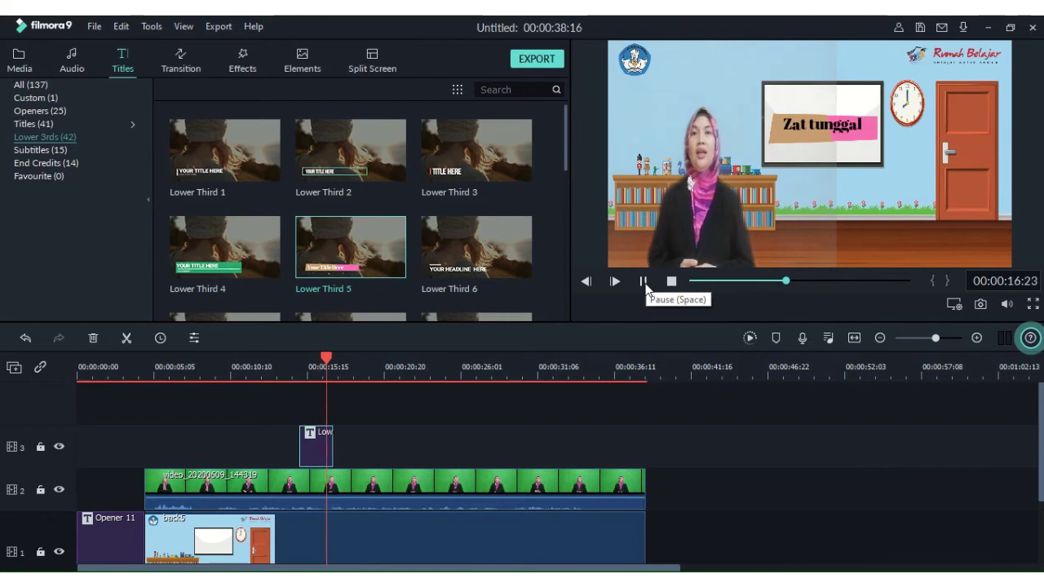
click(645, 281)
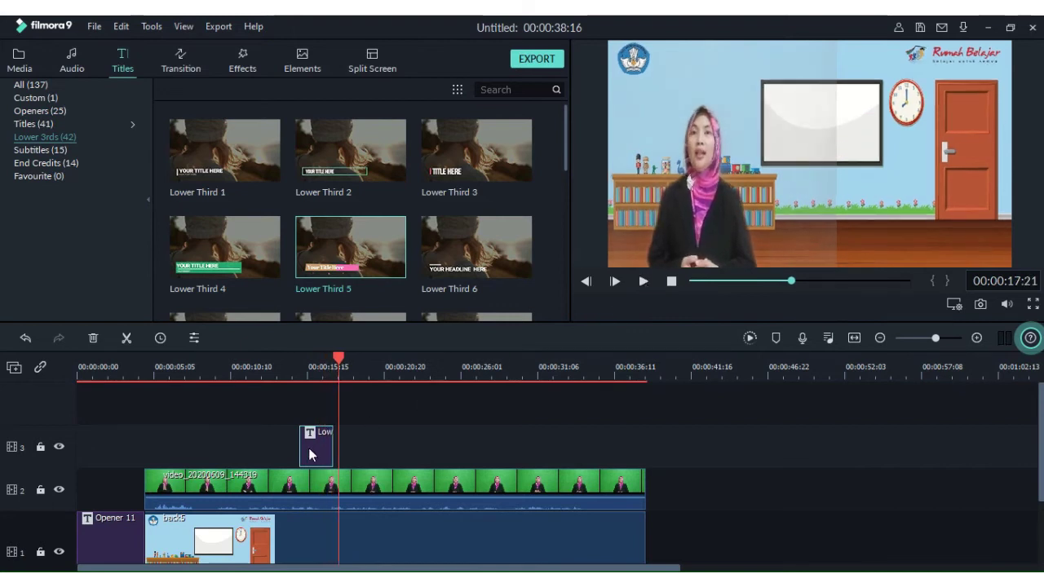
Move the Lower Third 5 title earlier to start at about 00:00:14, trim its end to about 00:00:15:20, and play that section.
mouse_move(312, 448)
mouse_down()
mouse_move(294, 448)
mouse_move(311, 445)
mouse_up()
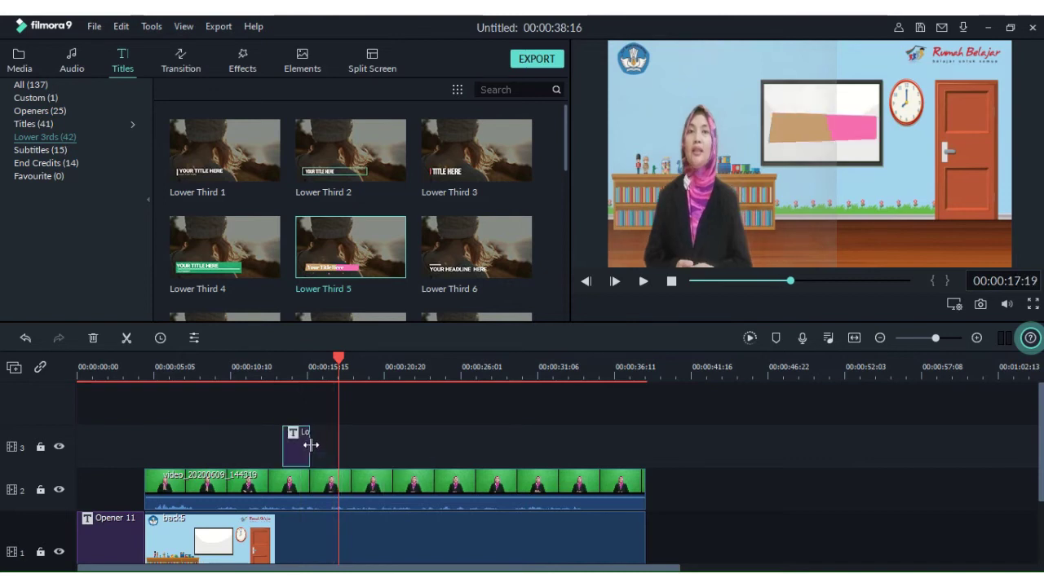
click(283, 366)
click(644, 282)
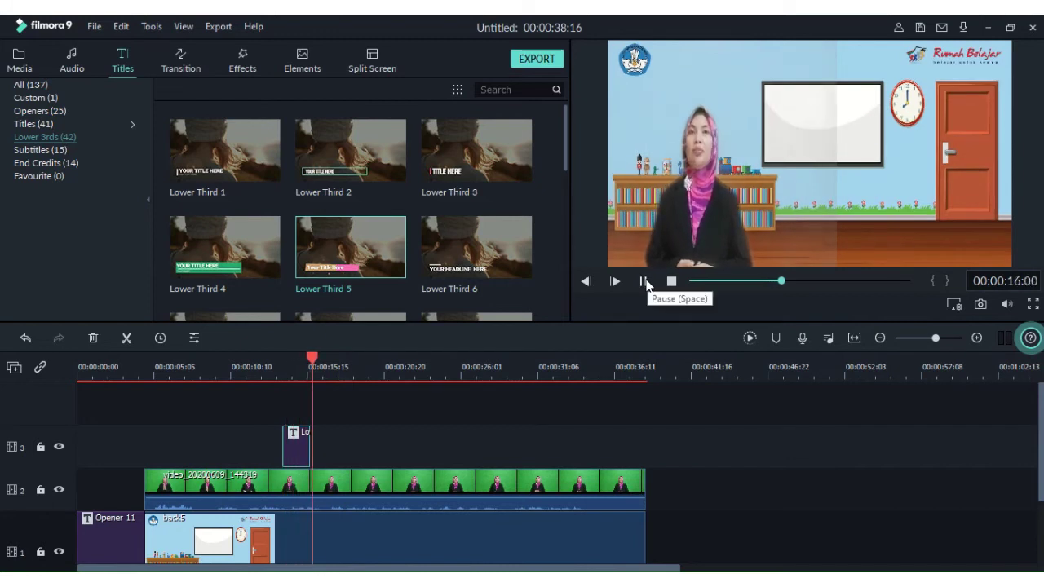
click(644, 283)
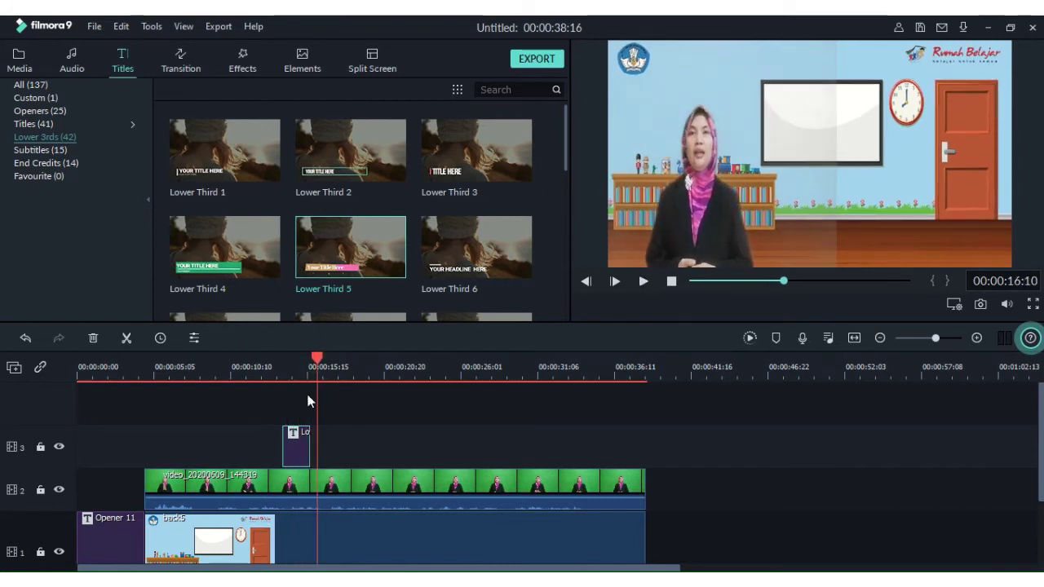
Copy the Lower Third 5 title, place the copy directly after the original on track 3, and close the gap in the back5 background.
drag(319, 359, 298, 368)
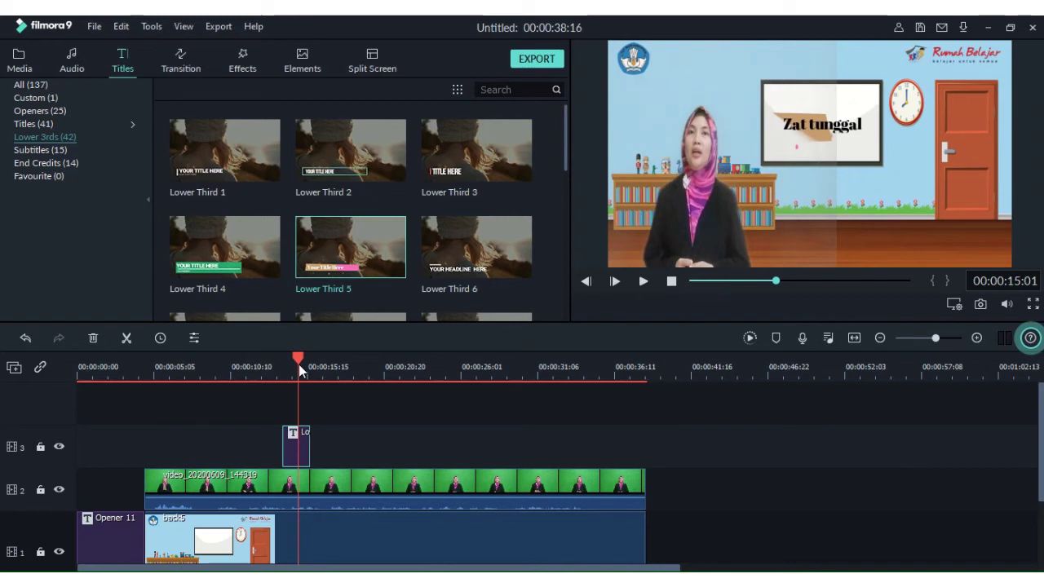
right_click(301, 454)
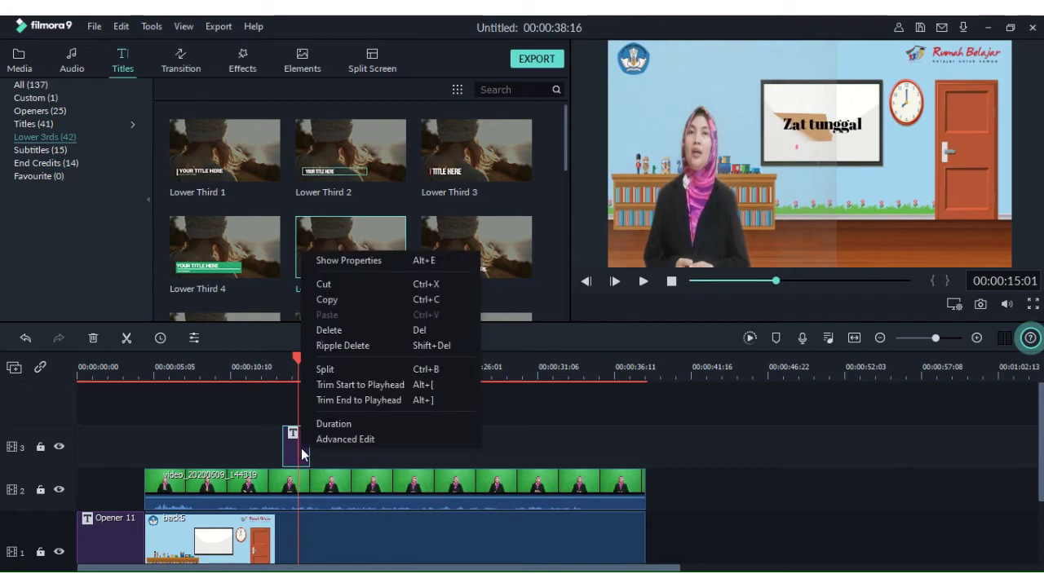
click(345, 302)
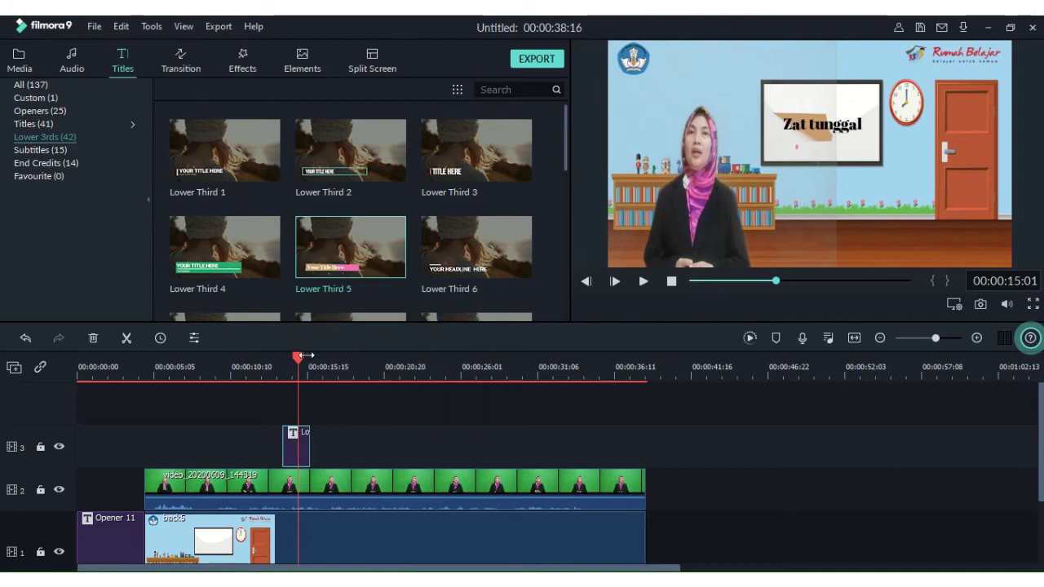
drag(296, 363, 310, 363)
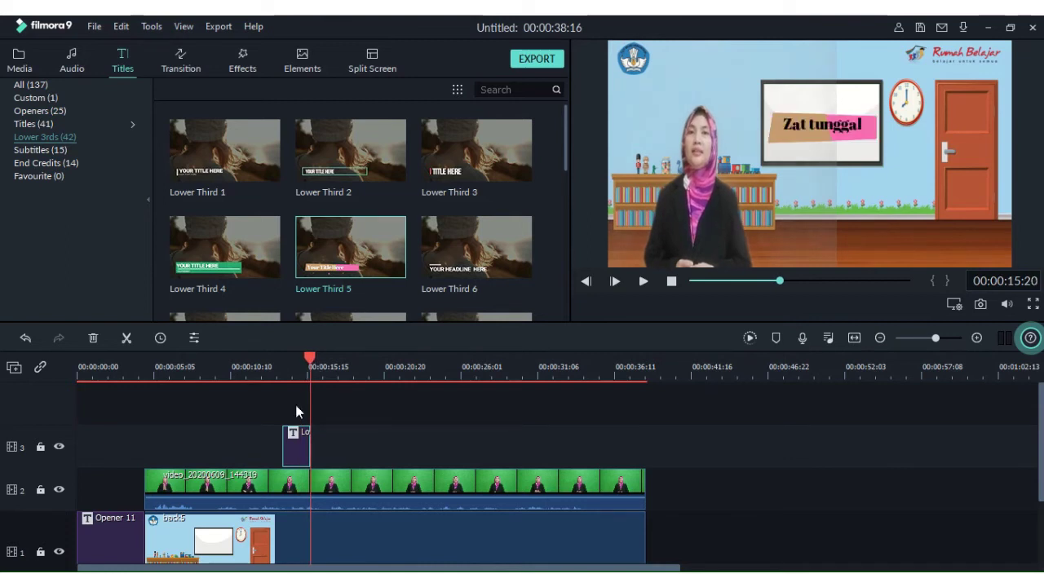
right_click(316, 446)
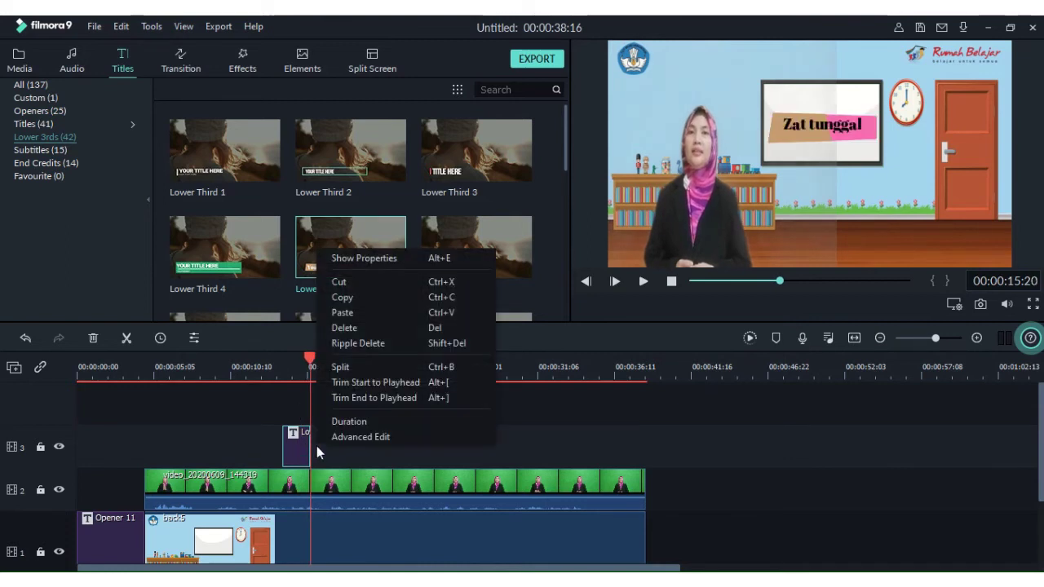
click(351, 313)
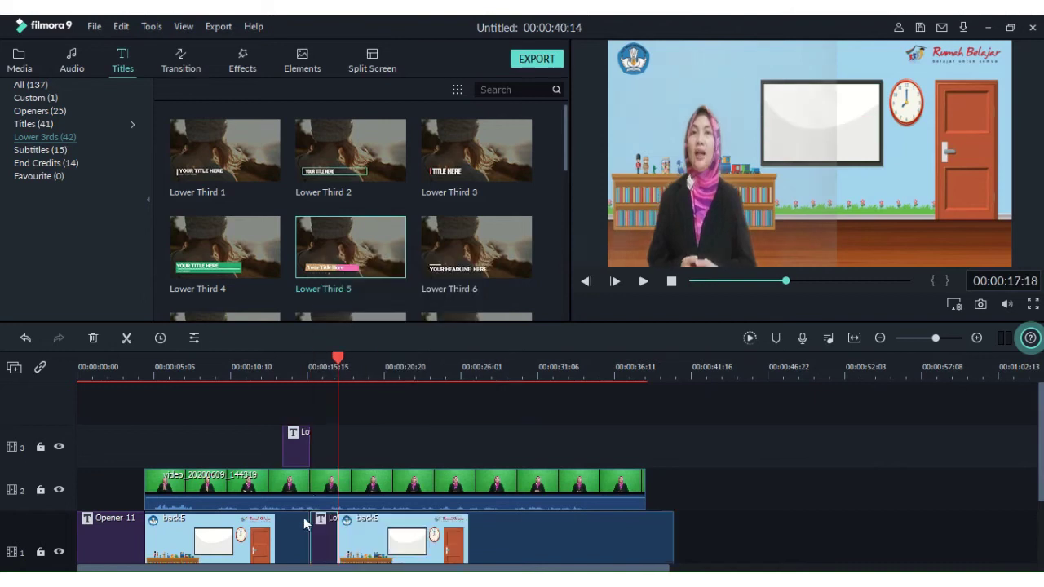
drag(320, 534, 319, 455)
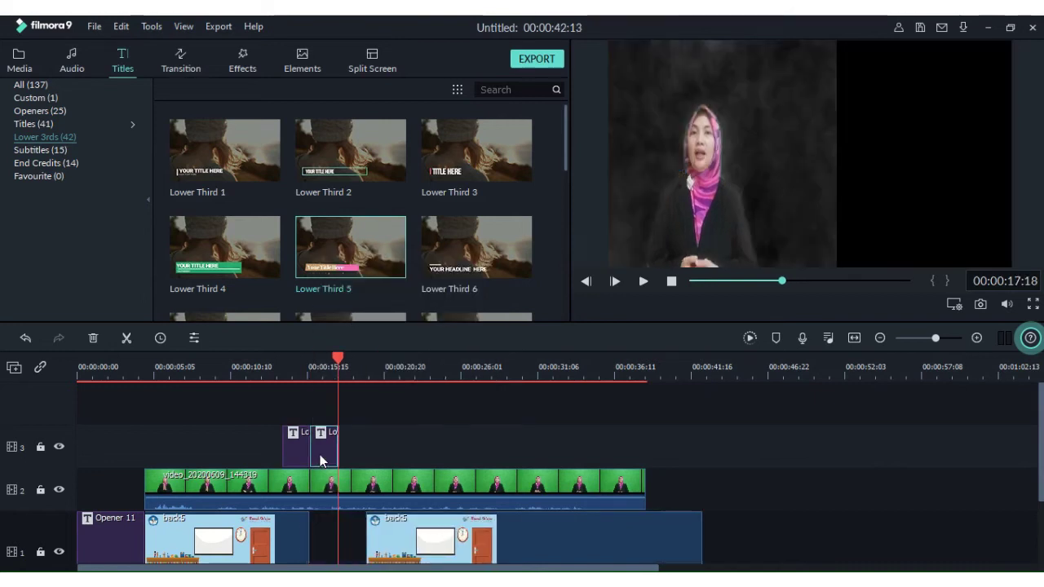
drag(371, 547, 320, 539)
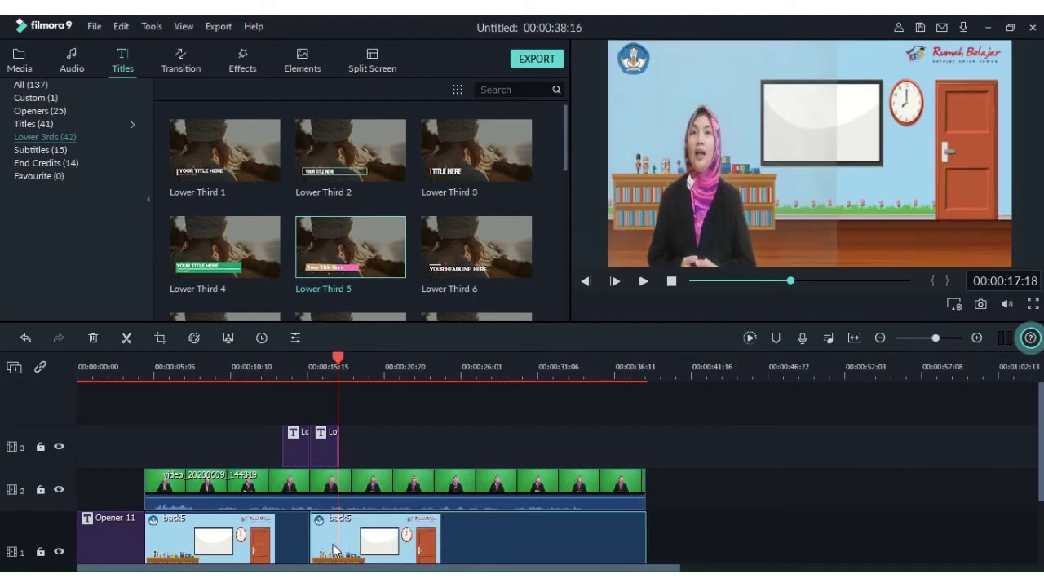
Replace the second lower-third title's text with "campuran" and accept the edit.
double_click(326, 442)
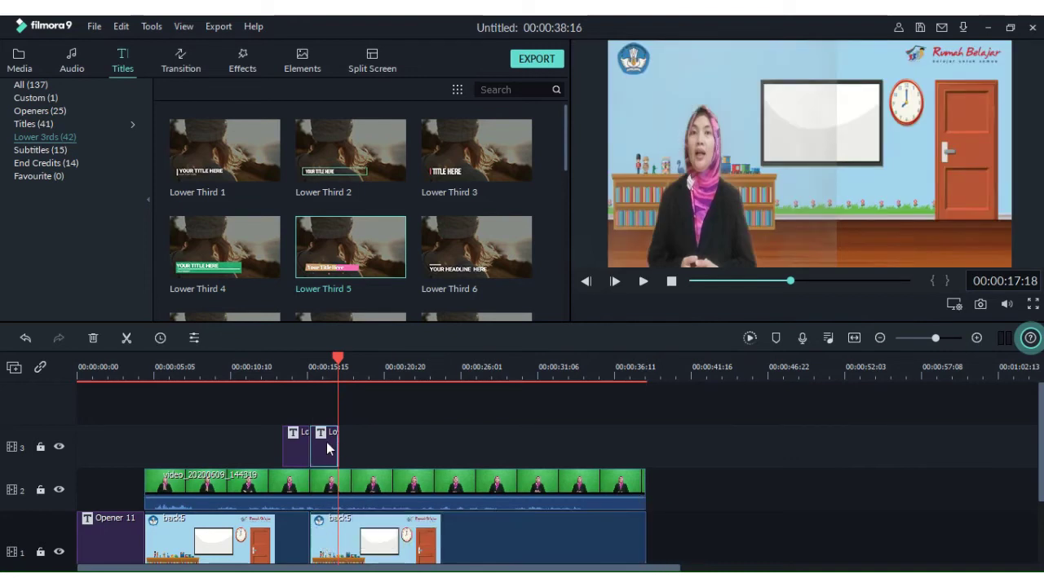
drag(335, 161, 259, 155)
key(BackSpace)
text(campuran)
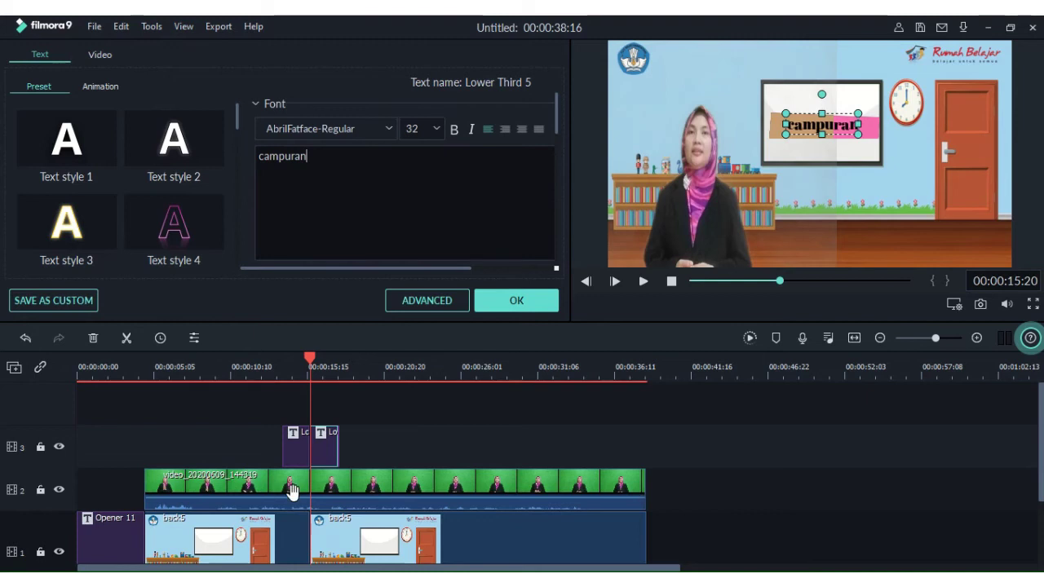
click(507, 307)
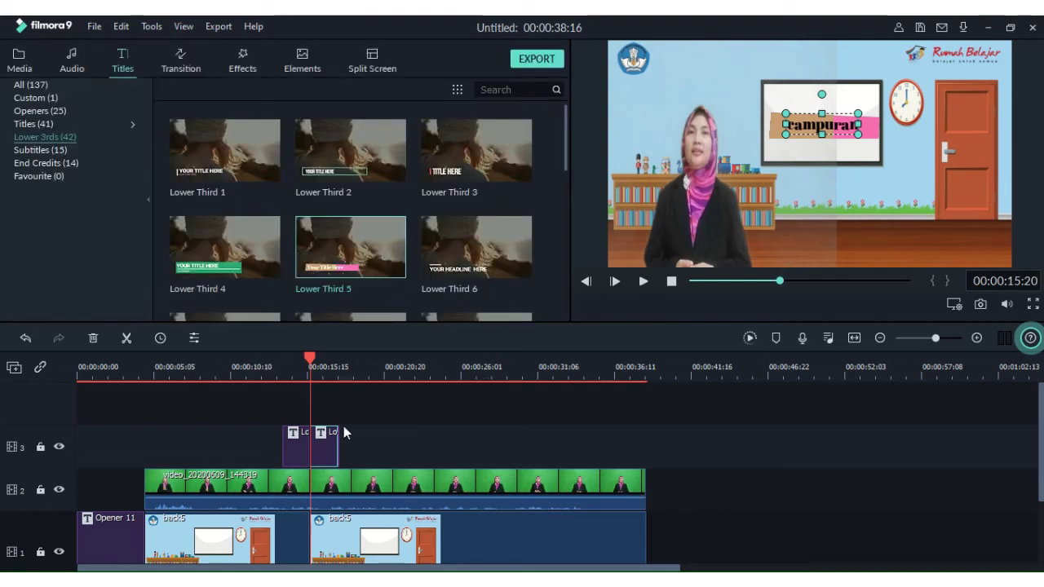
Play the video from 00:00:13:11 through both lower-third titles to check their timing.
drag(310, 371, 276, 369)
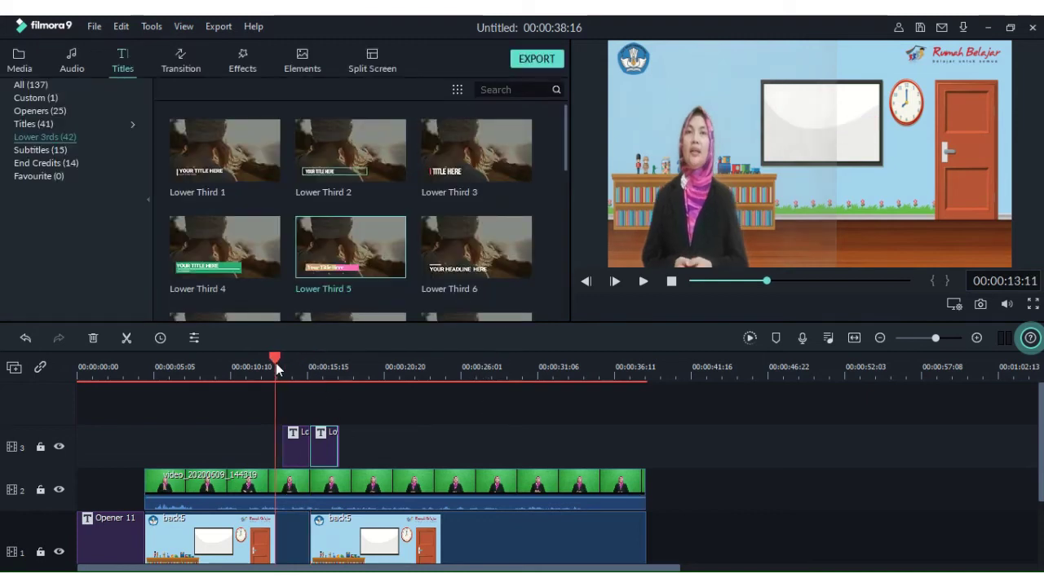
click(646, 284)
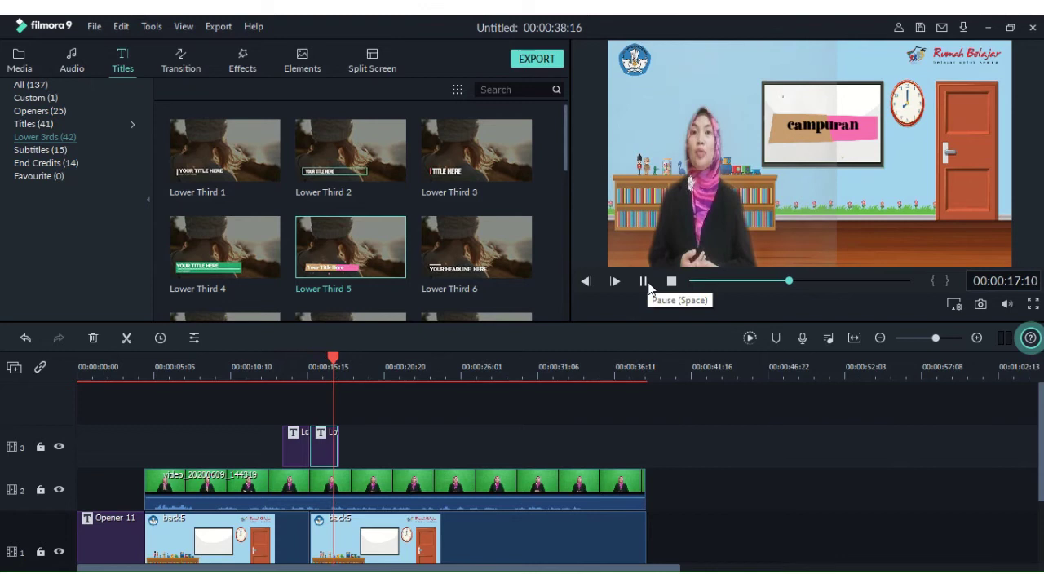
click(644, 282)
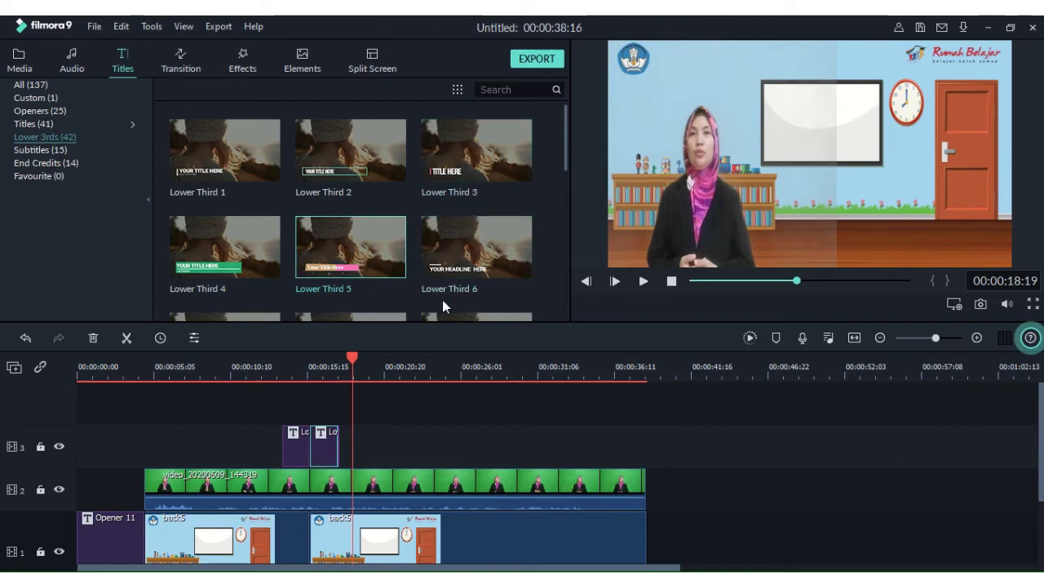
Add another copy of video_20200609_144319 from the project media directly after the existing presenter clip on track 2.
click(169, 62)
click(20, 63)
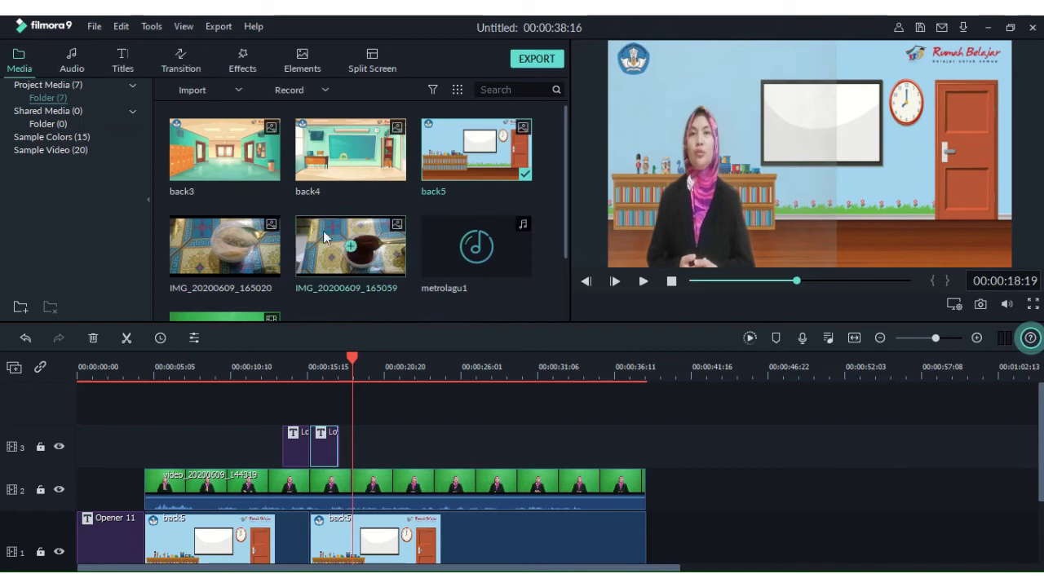
scroll(363, 272, down, 2)
drag(248, 256, 655, 489)
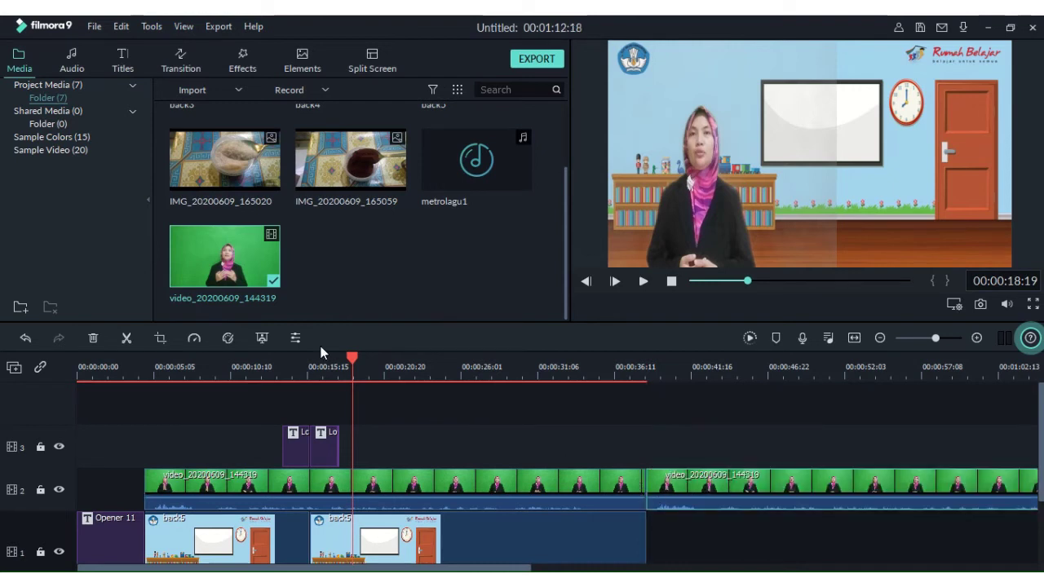
Apply the Page Curl transition at the cut between the two presenter clips on track 2.
click(179, 60)
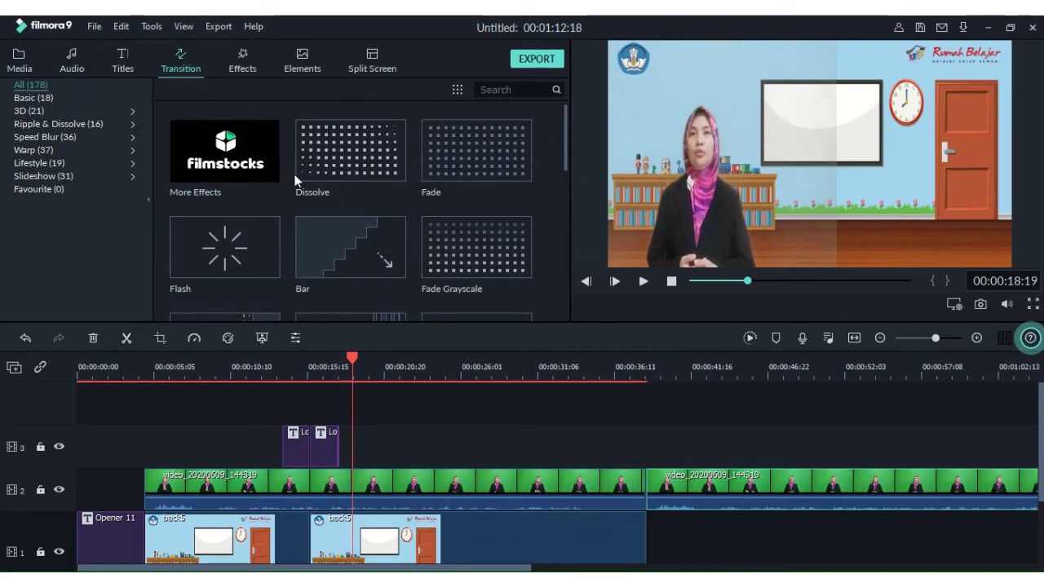
scroll(293, 181, down, 10)
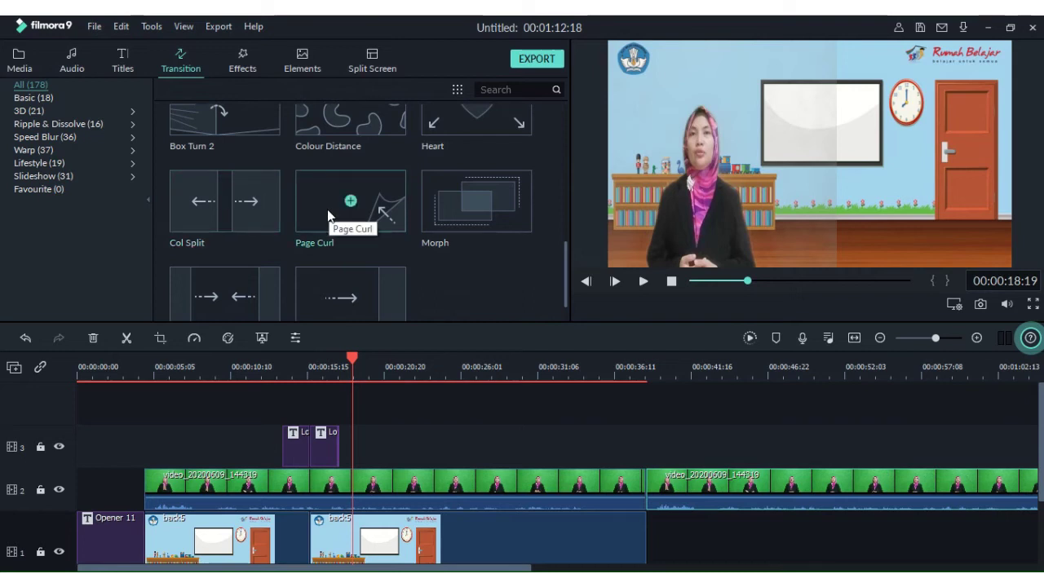
drag(320, 211, 647, 488)
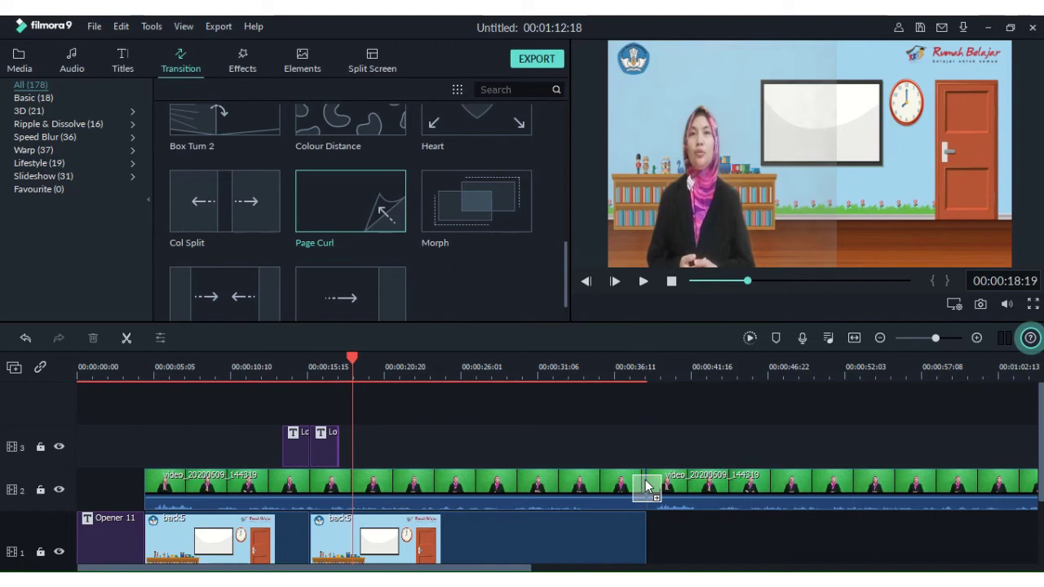
drag(646, 482, 642, 488)
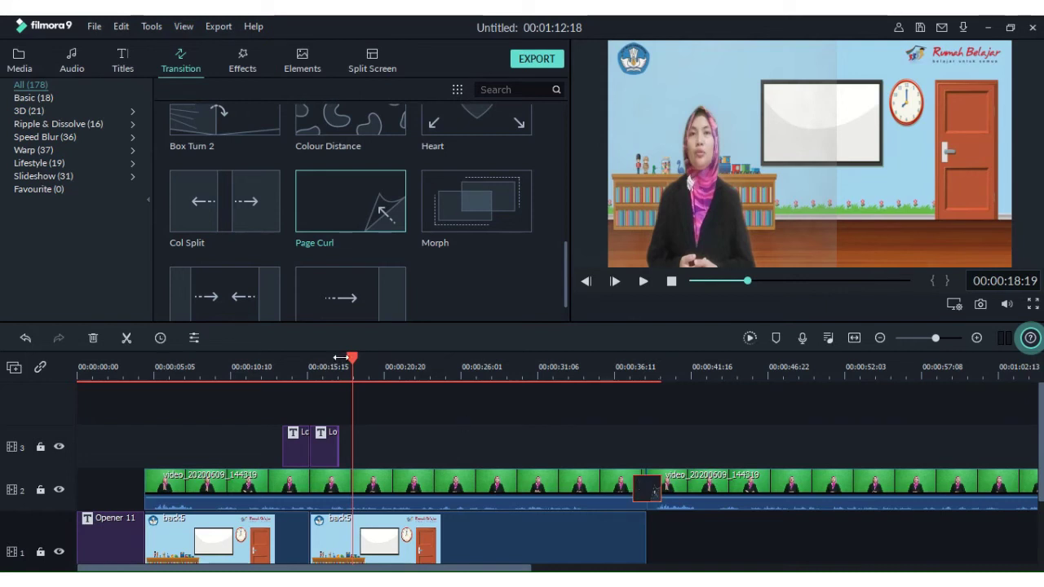
Preview the Page Curl transition from 00:00:37:13 and return to its curling frame at 00:00:38:04.
drag(354, 359, 631, 429)
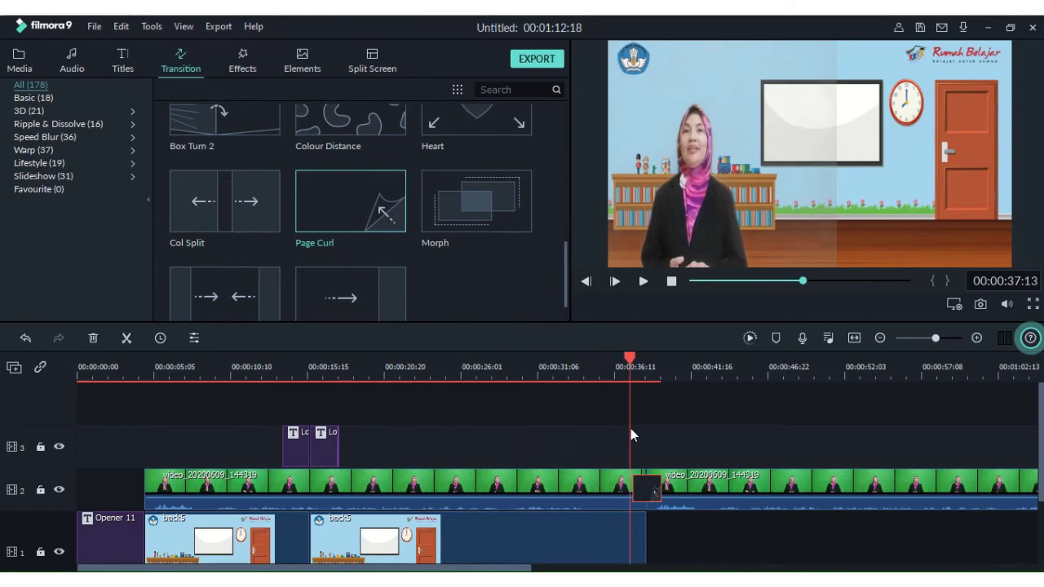
click(644, 282)
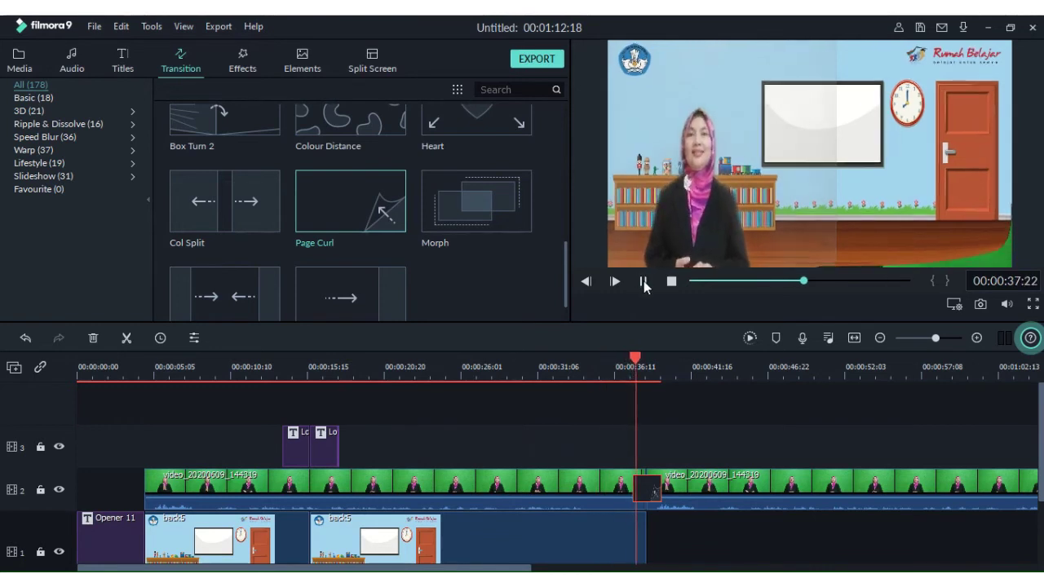
click(644, 281)
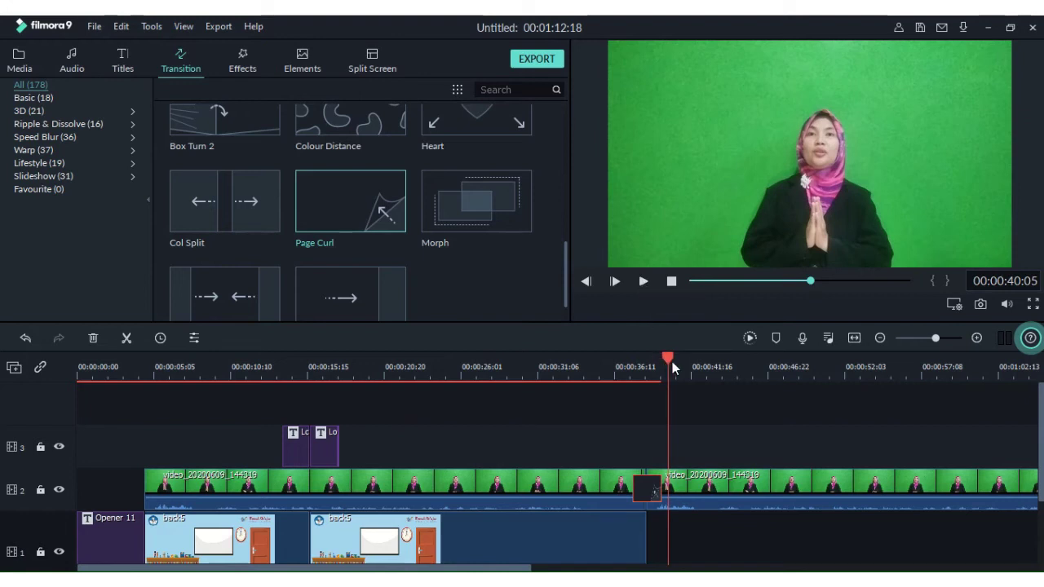
drag(674, 368, 639, 363)
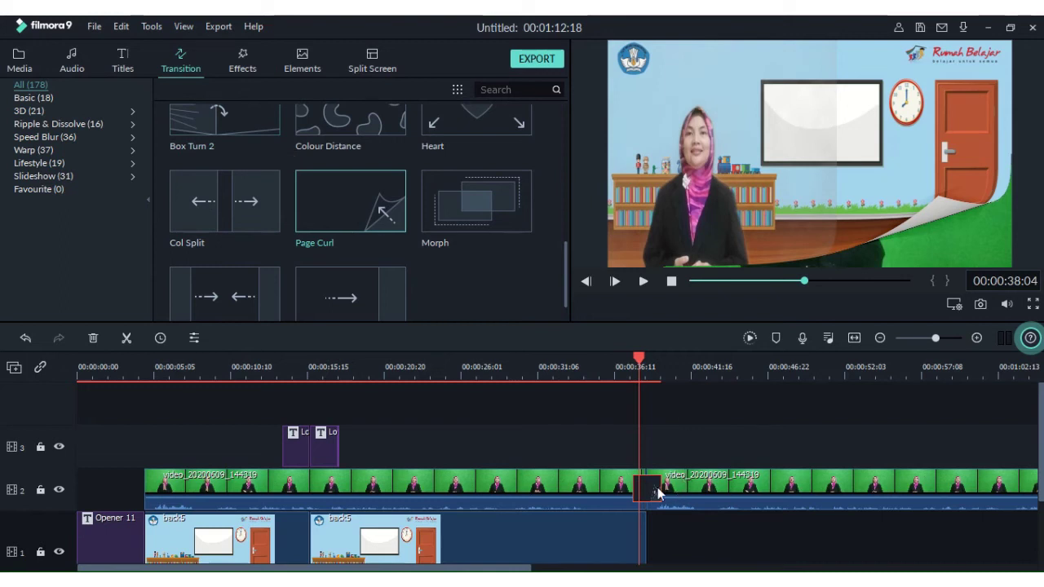
Add the Aqua 1 frame overlay effect to track 3 above the second presenter clip at 00:00:39:12.
click(242, 60)
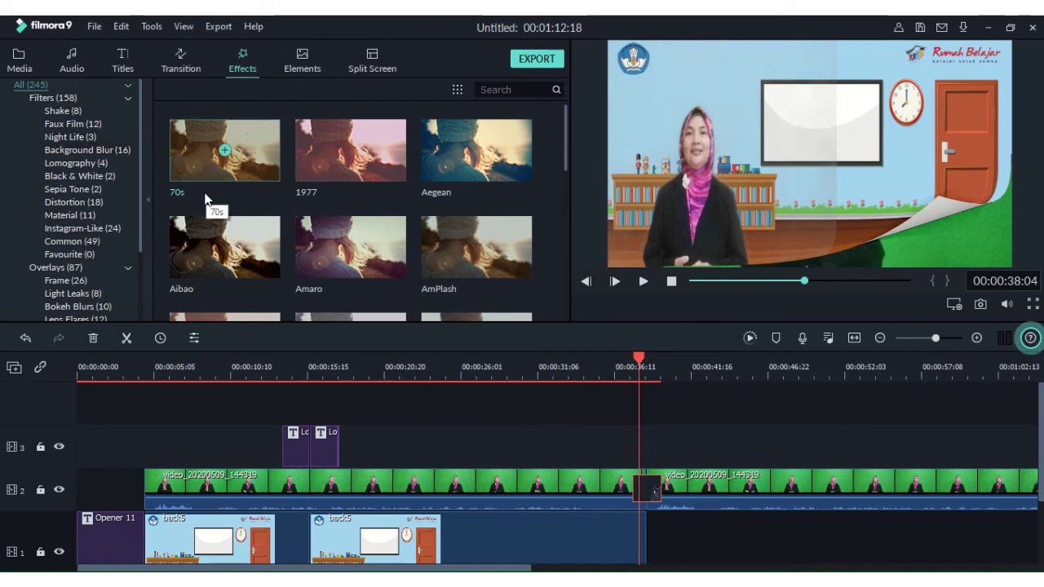
scroll(80, 122, down, 2)
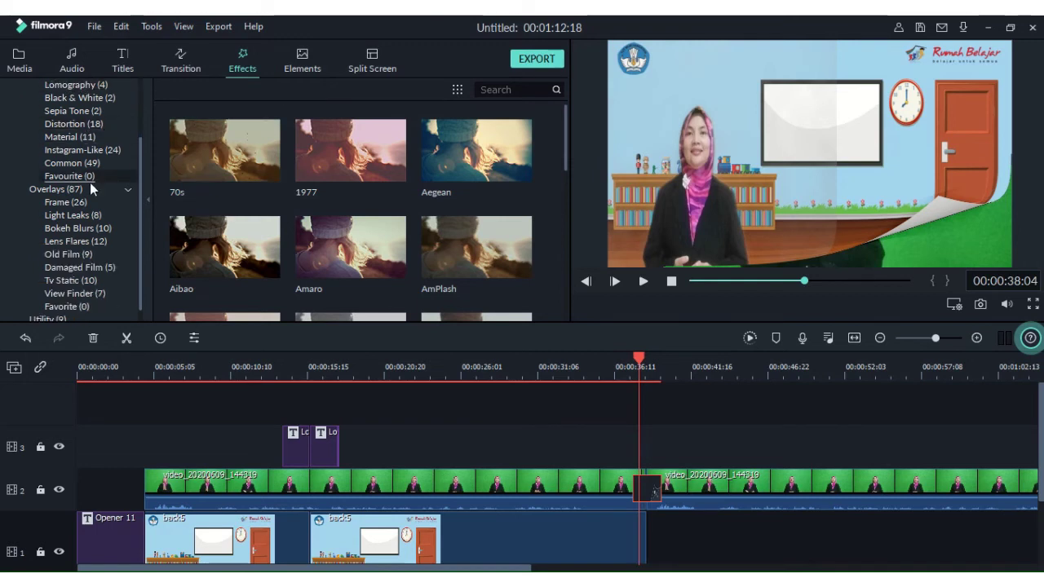
scroll(91, 204, up, 1)
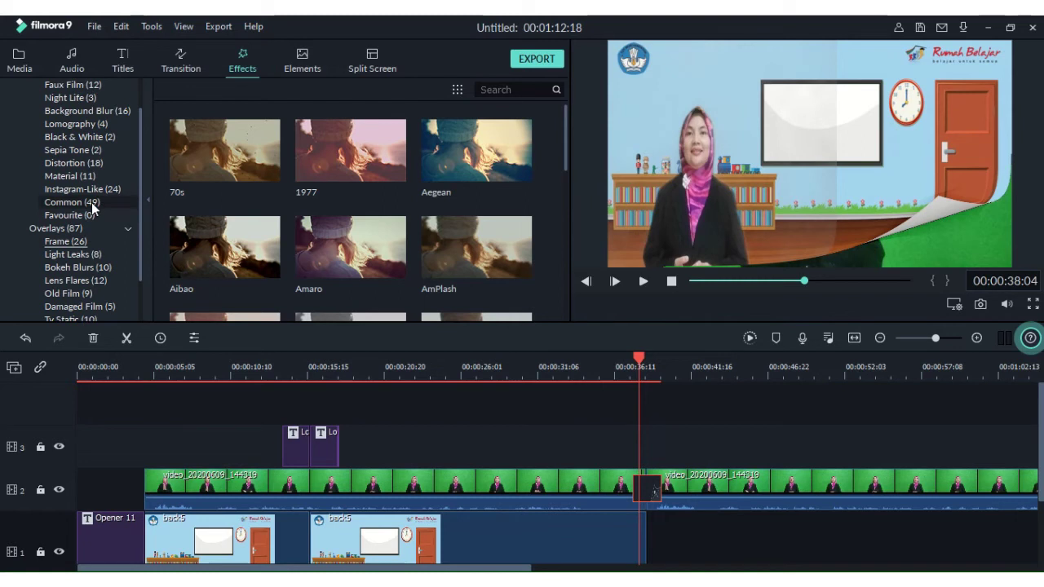
click(66, 241)
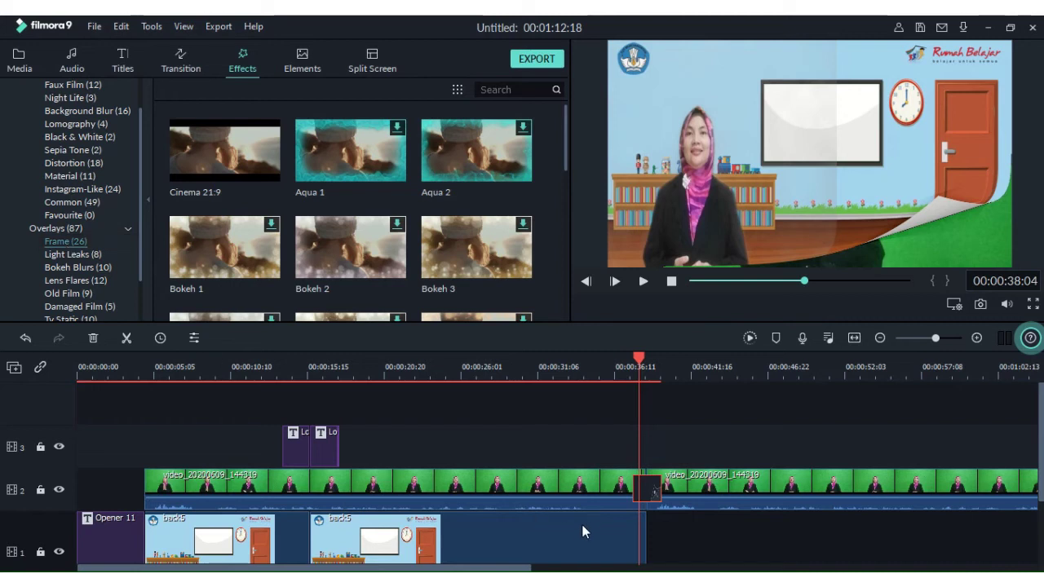
drag(638, 359, 660, 363)
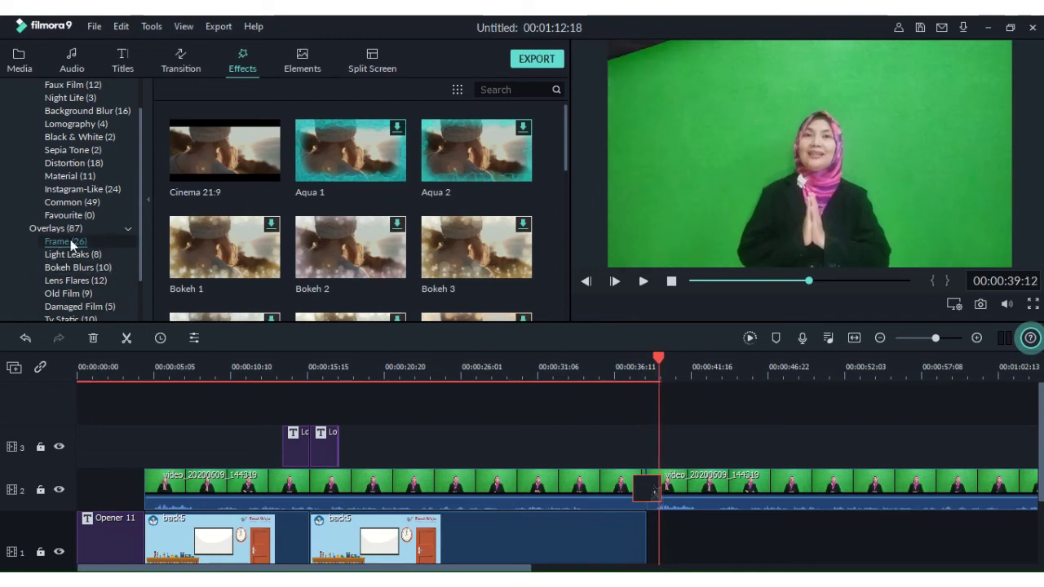
drag(350, 151, 662, 448)
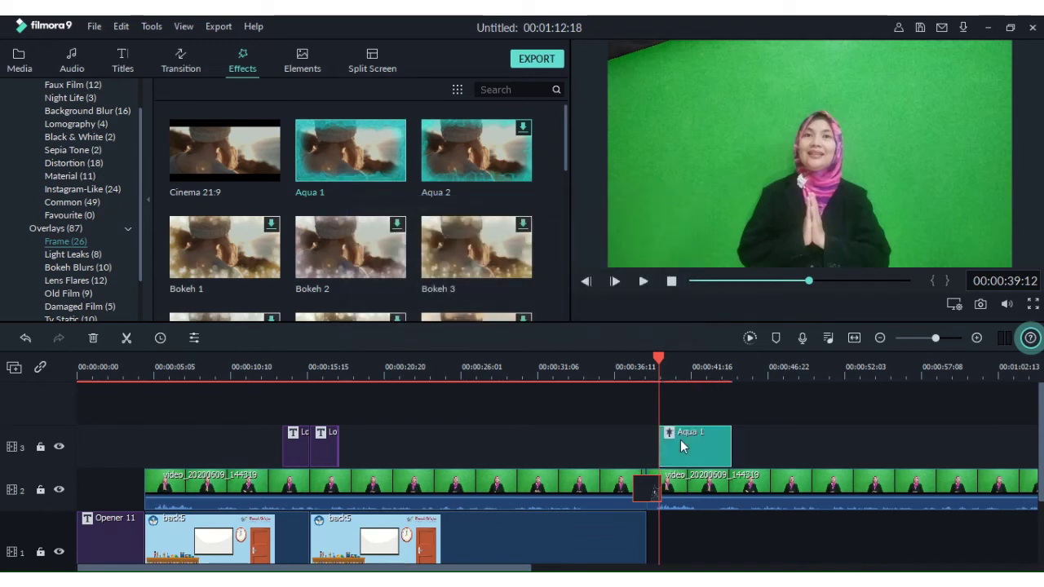
Move the Aqua 1 effect back to start at the end of the track 1 background and preview it at 00:00:41:16.
drag(680, 444, 671, 448)
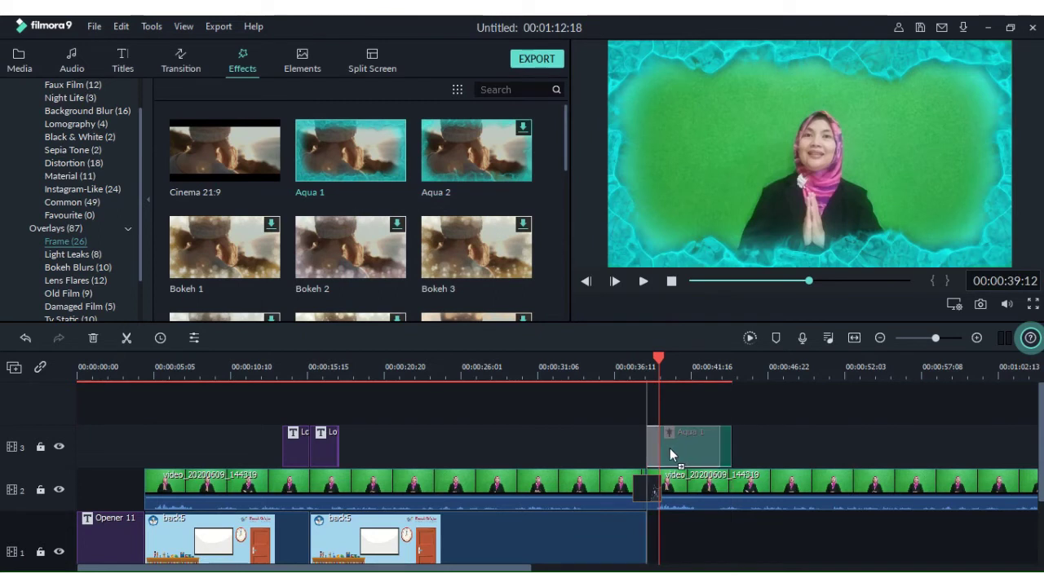
drag(669, 448, 669, 448)
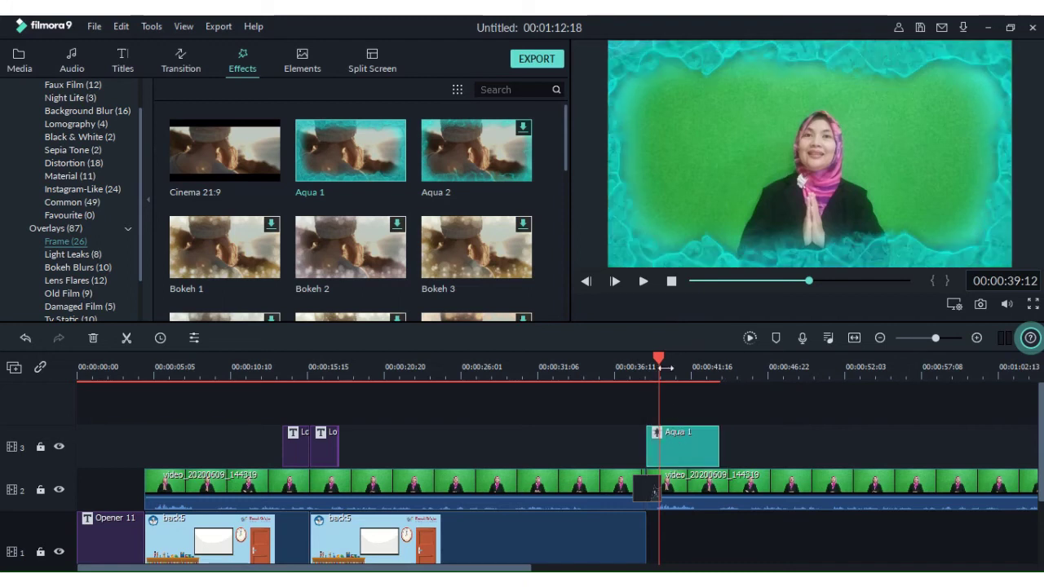
drag(661, 360, 691, 381)
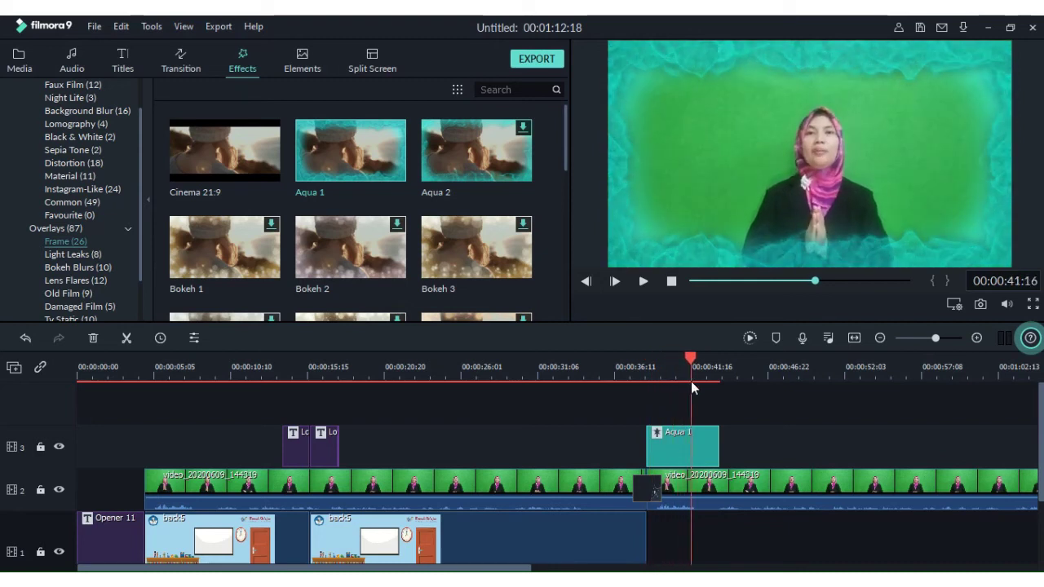
scroll(311, 249, down, 5)
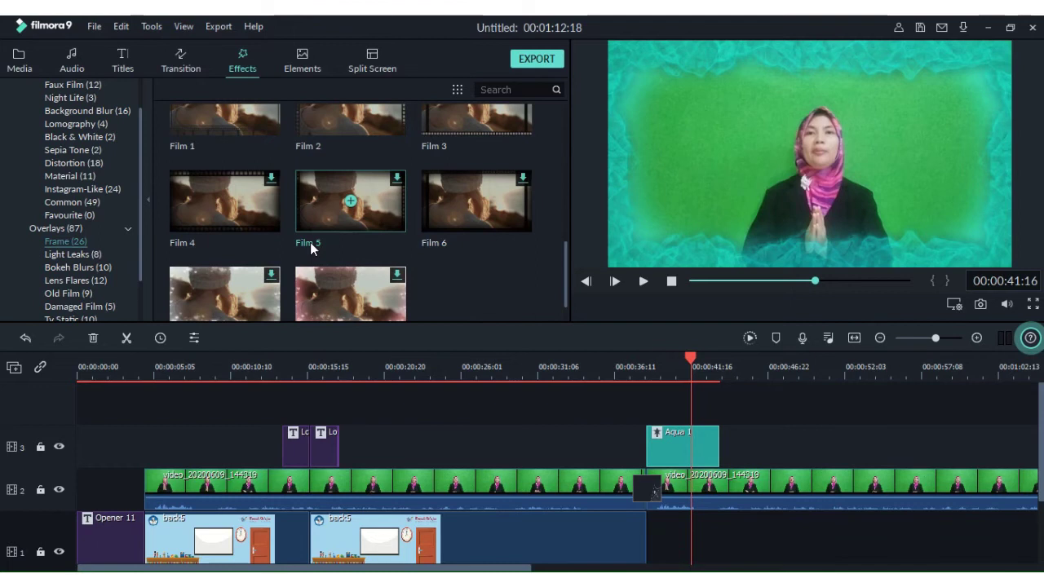
scroll(311, 249, up, 5)
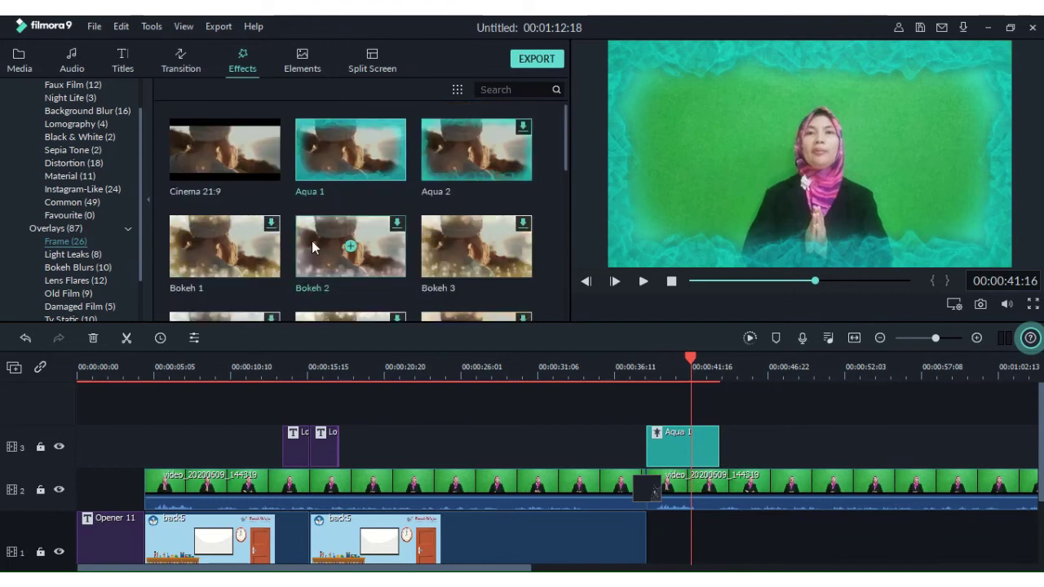
Add the Web Element Circle 05 element to track 3 directly after the Aqua 1 effect.
click(301, 60)
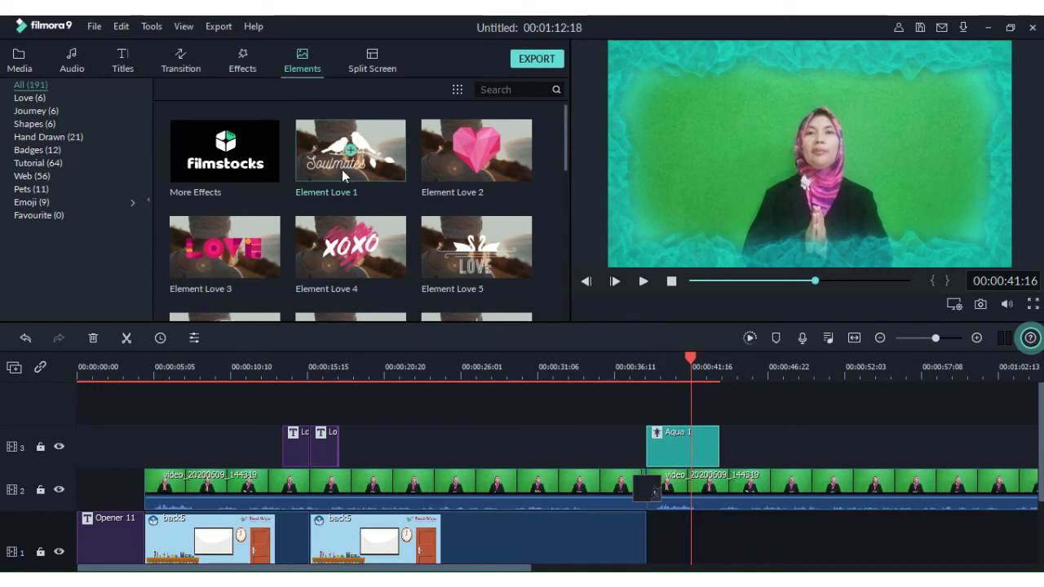
scroll(346, 175, down, 3)
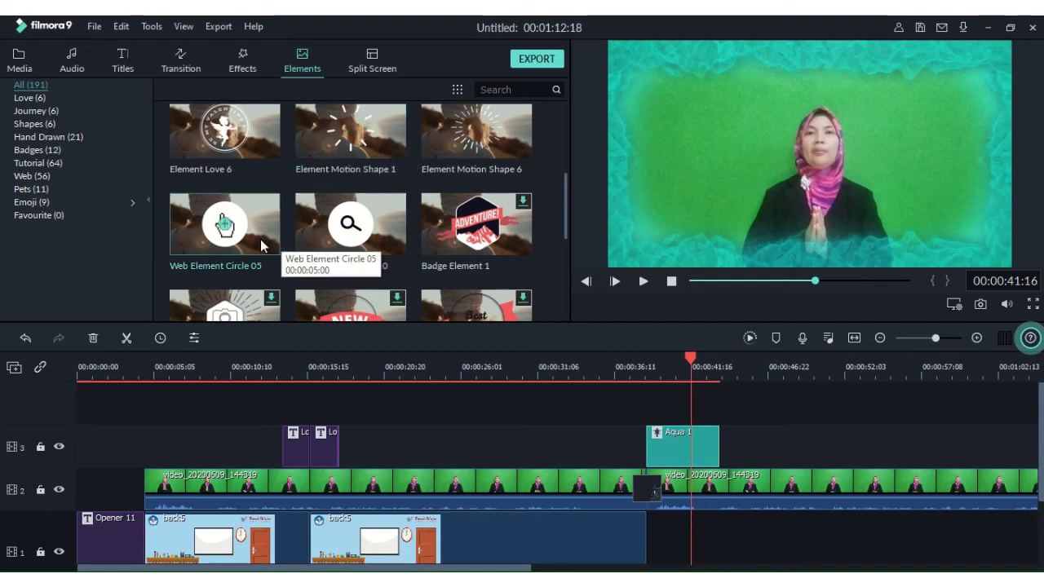
scroll(262, 246, down, 3)
scroll(262, 238, up, 3)
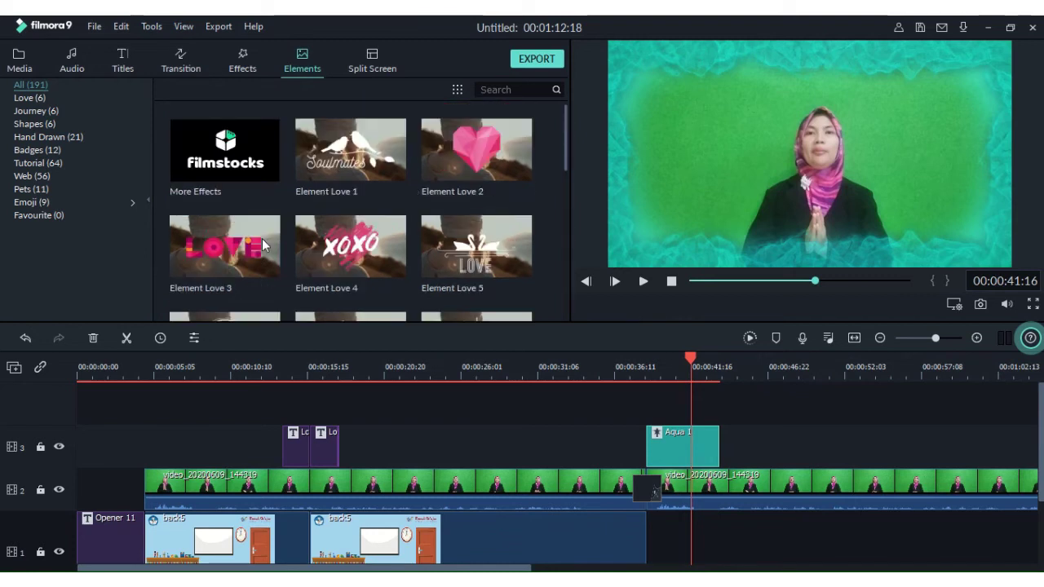
click(24, 112)
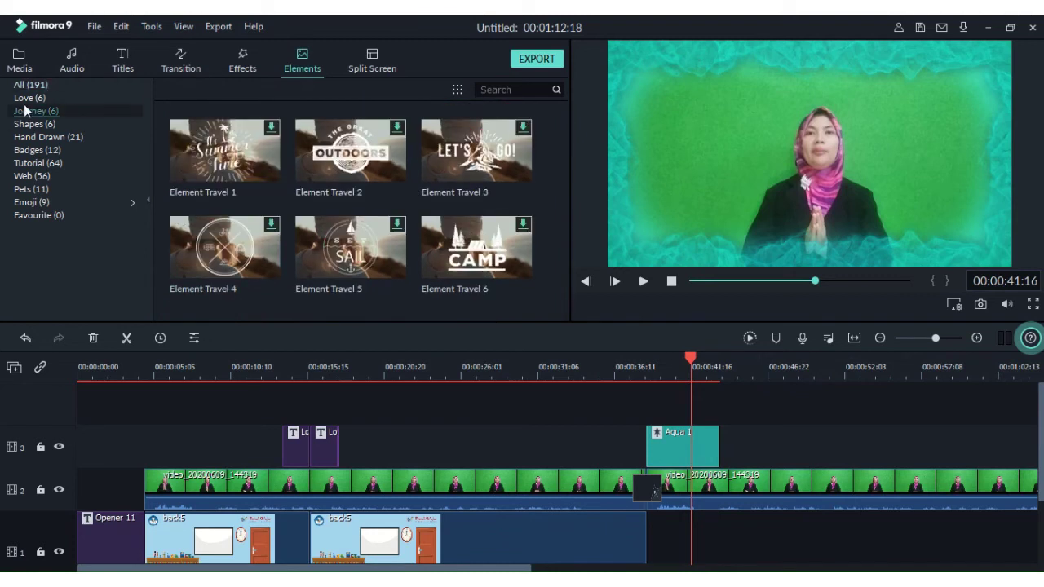
click(38, 139)
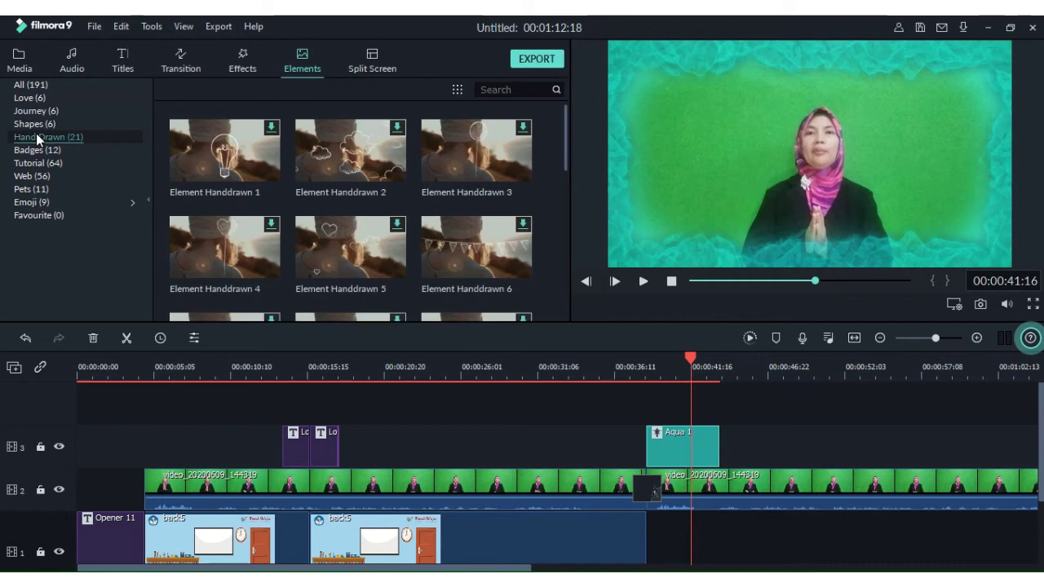
click(36, 176)
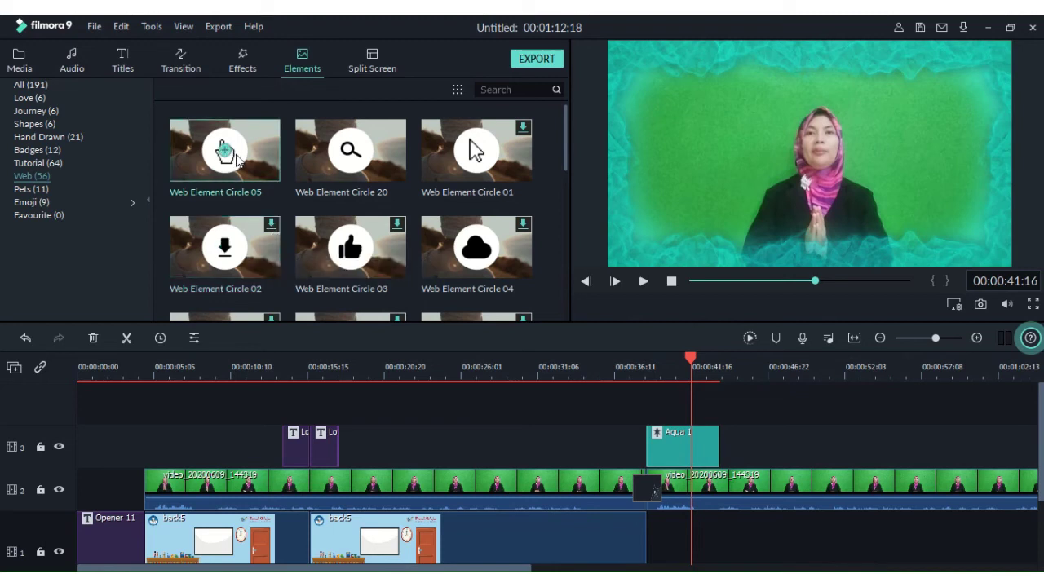
drag(236, 159, 730, 453)
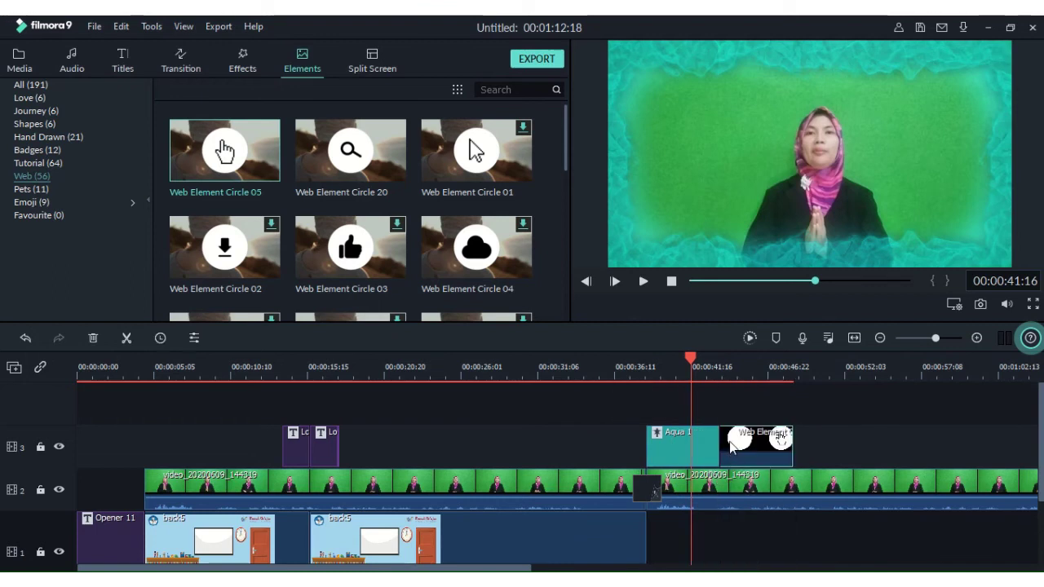
At 00:00:44:11, shrink the pointing-hand circle element to a small size and place it beside the presenter's shoulder.
drag(694, 371, 730, 373)
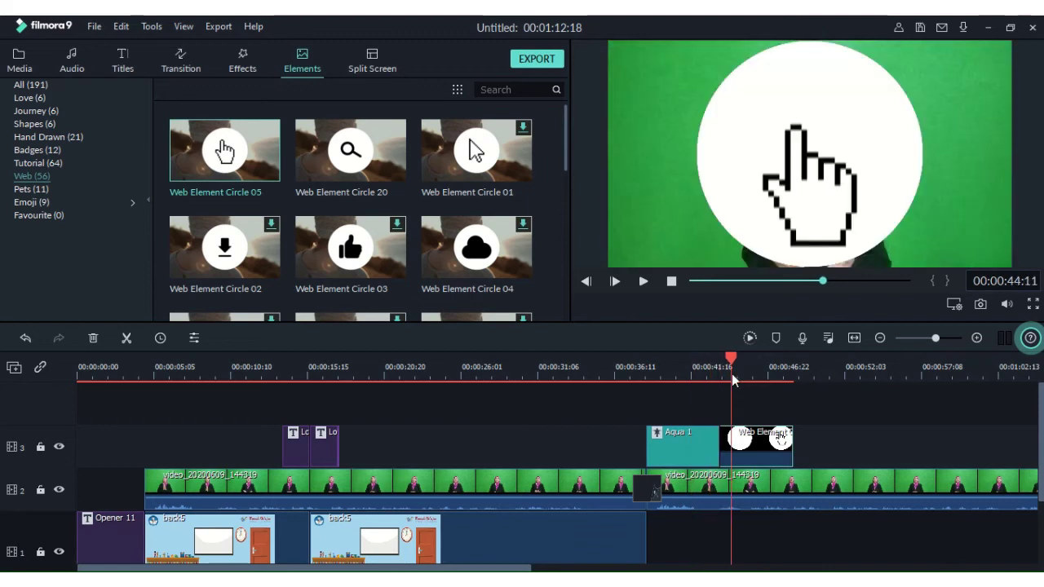
click(782, 227)
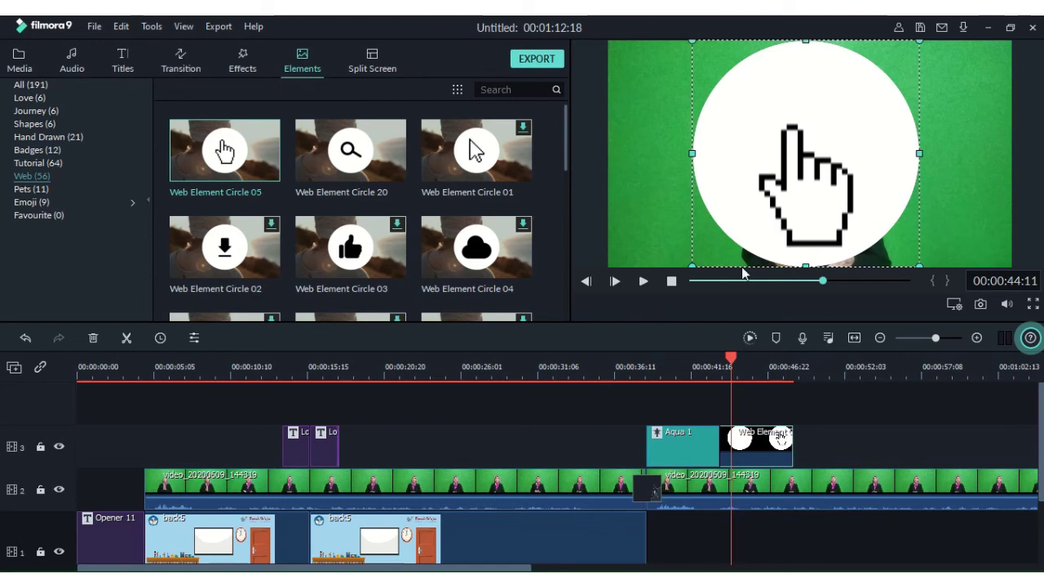
drag(691, 267, 907, 200)
Play the video from the start of the Aqua 1 effect through the pointing-hand element, pausing at 00:00:47:21.
drag(731, 360, 650, 360)
click(643, 280)
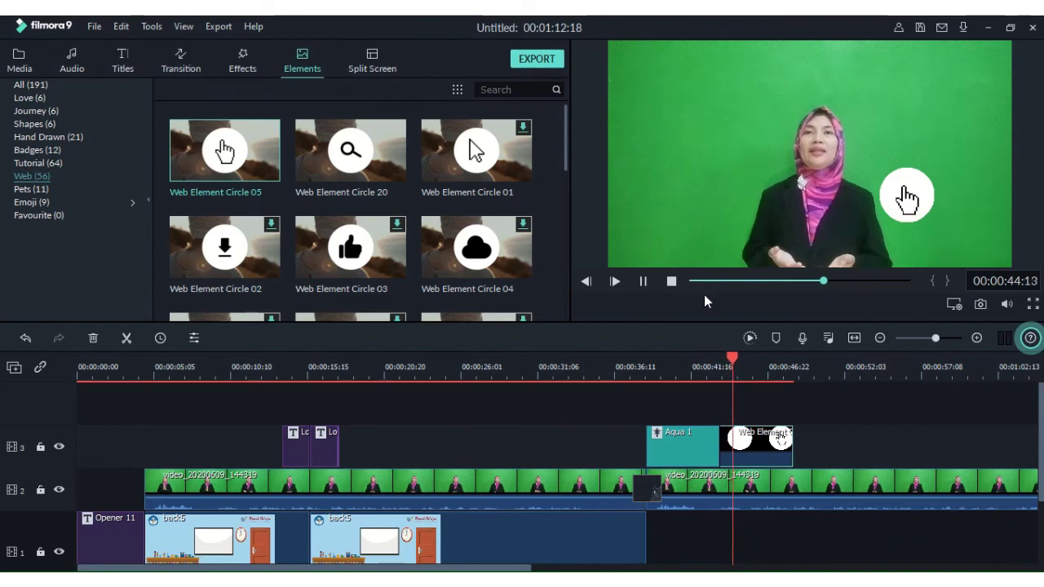
click(643, 282)
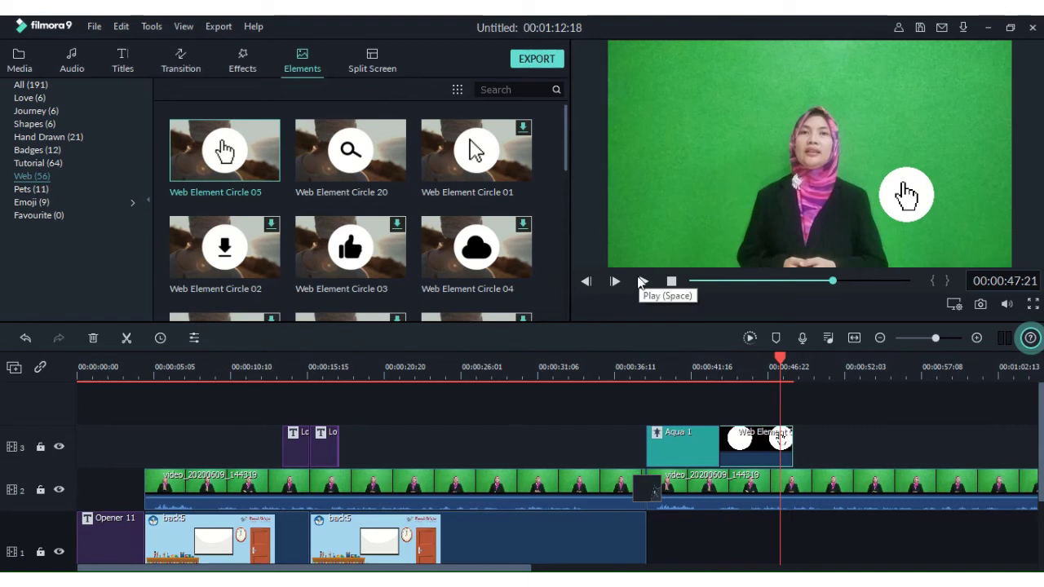
Examine the available split-screen layouts with two, three and four sections.
click(375, 62)
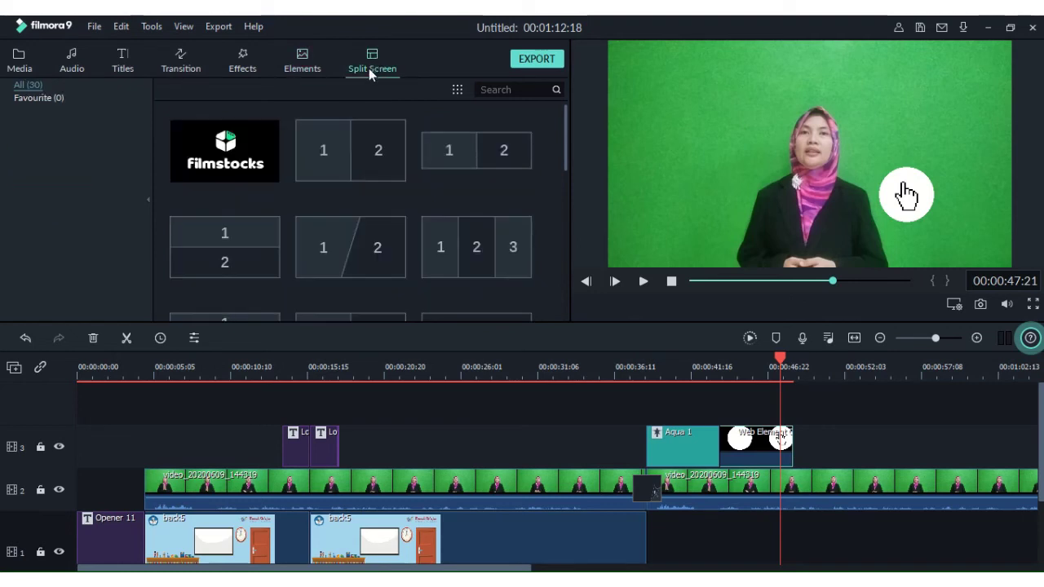
mouse_move(373, 138)
mouse_move(480, 239)
scroll(477, 239, down, 5)
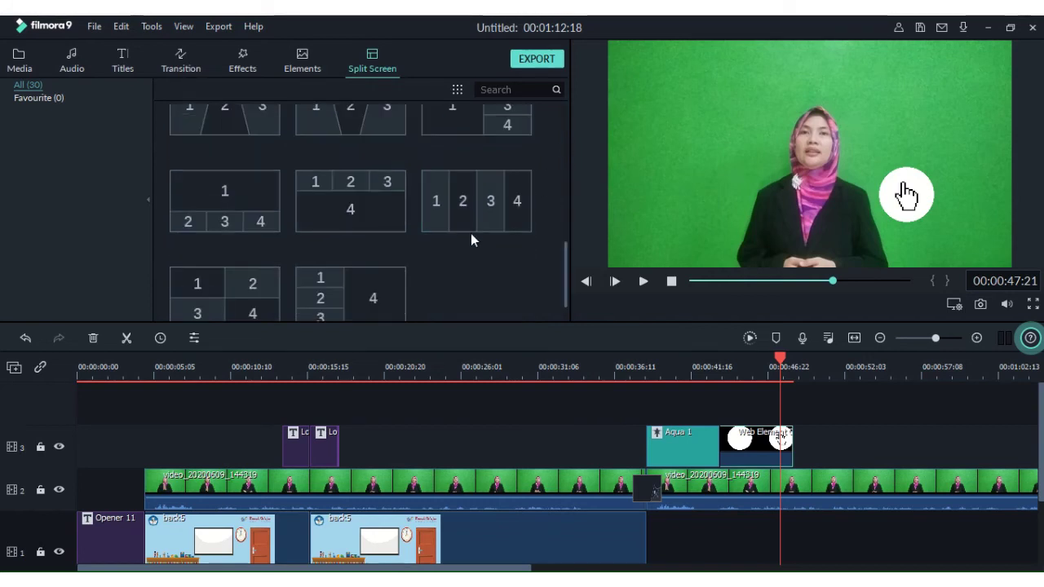
mouse_move(400, 237)
mouse_move(512, 272)
scroll(507, 270, up, 5)
mouse_move(337, 228)
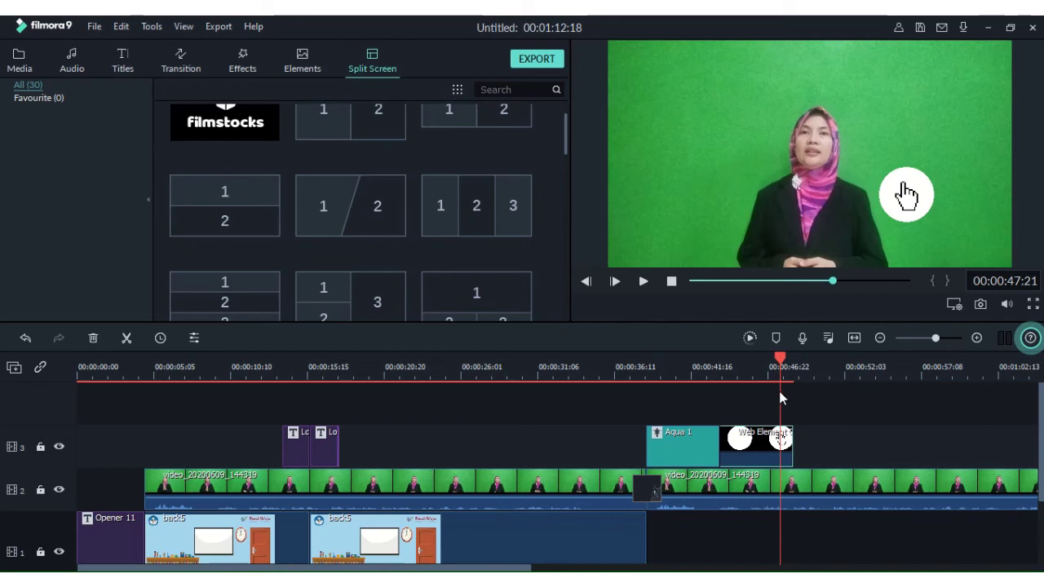
Add metrolagu1 from the project media to audio track 1, starting at the beginning of the timeline.
scroll(767, 378, down, 1)
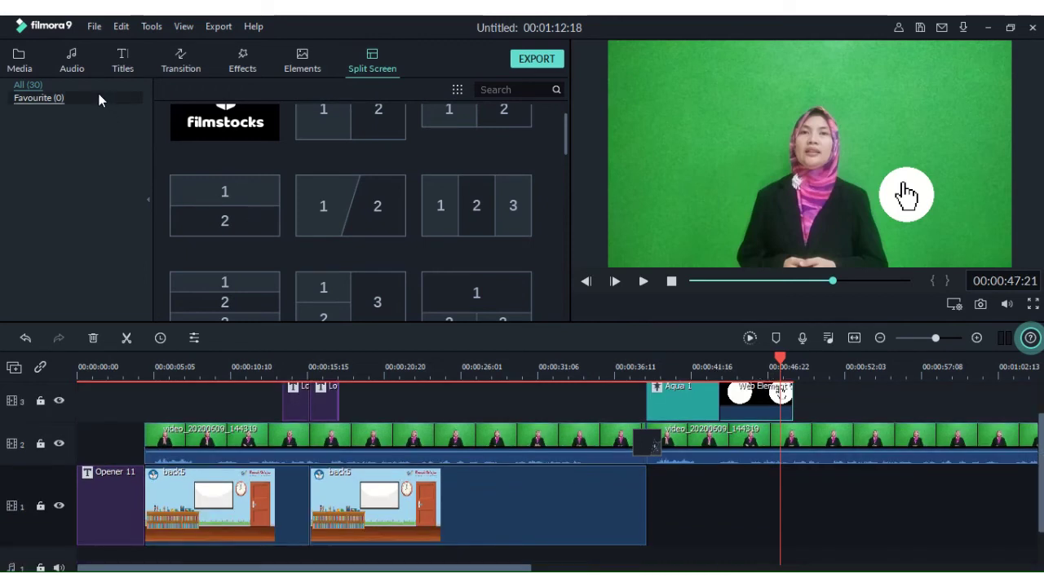
click(19, 61)
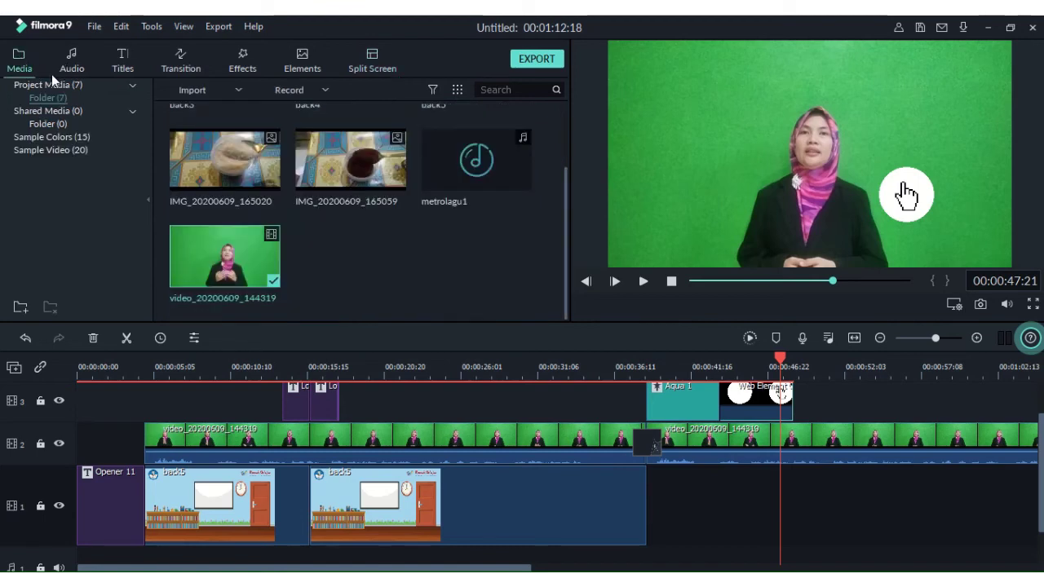
mouse_move(496, 186)
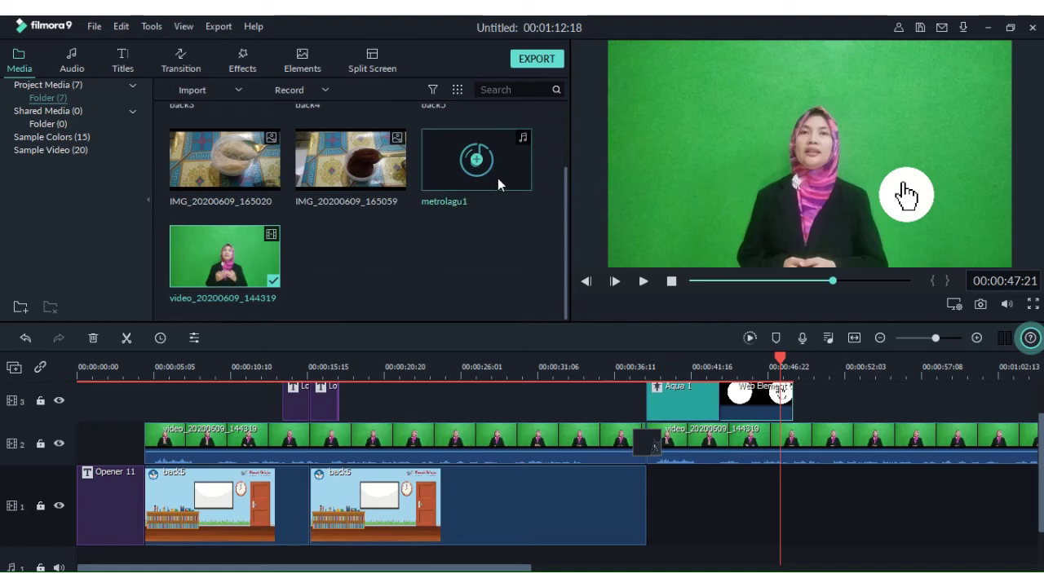
drag(500, 186, 86, 506)
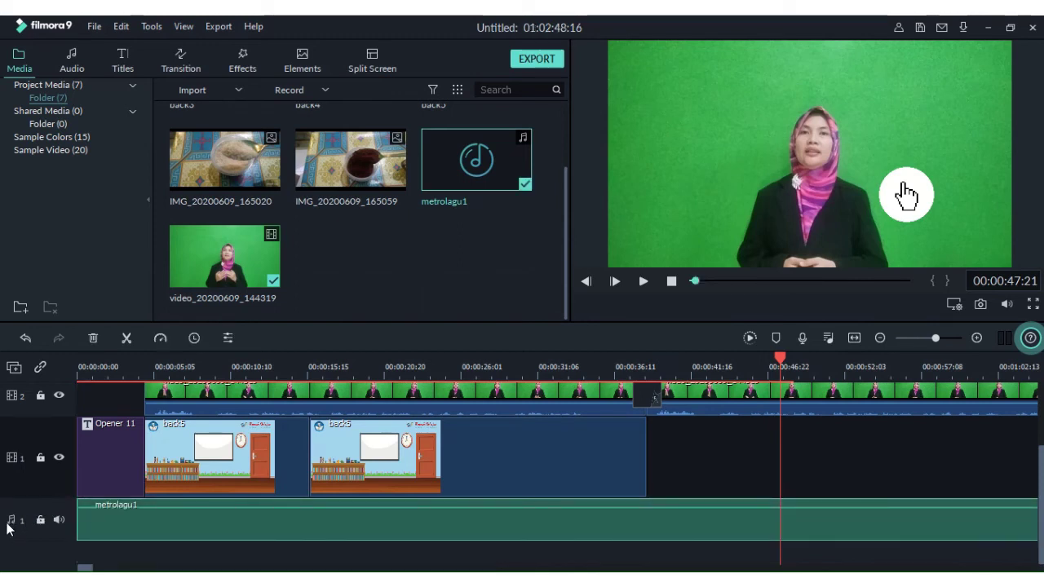
Try the metrolagu1 clip's volume at 6.00 dB and at about -56.64 dB.
mouse_move(155, 505)
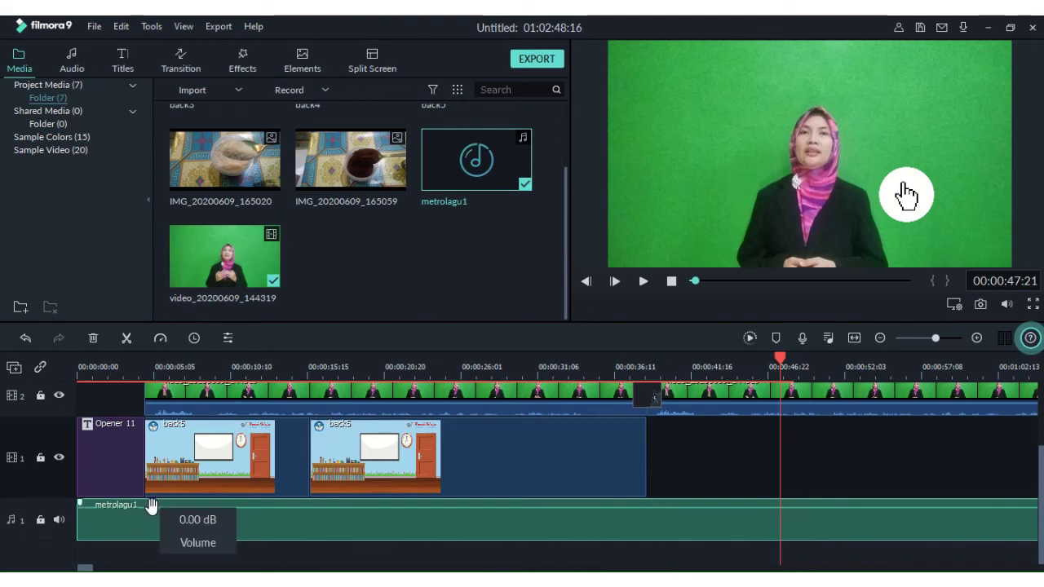
drag(151, 508, 151, 505)
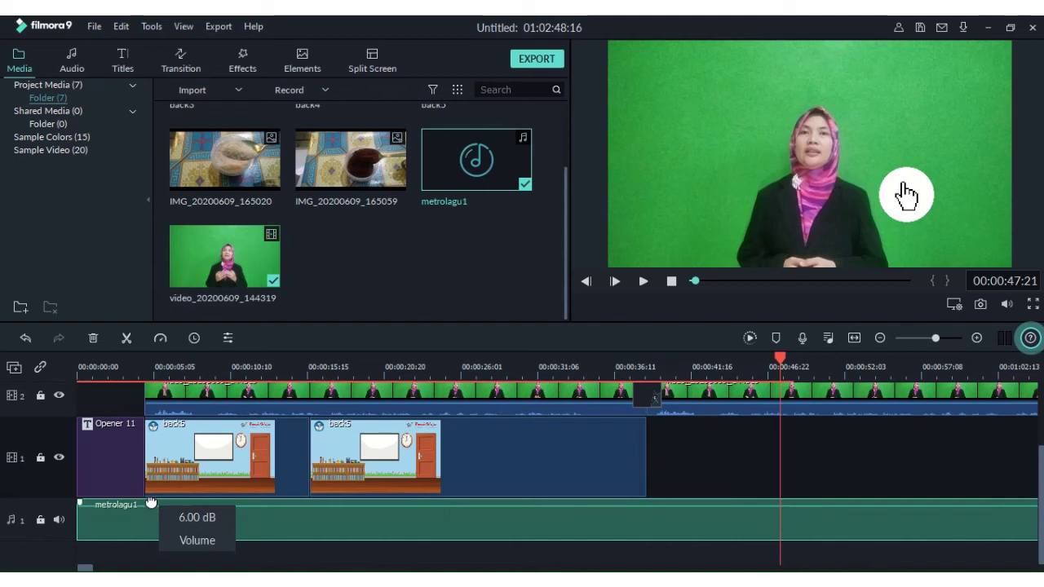
drag(153, 507, 140, 529)
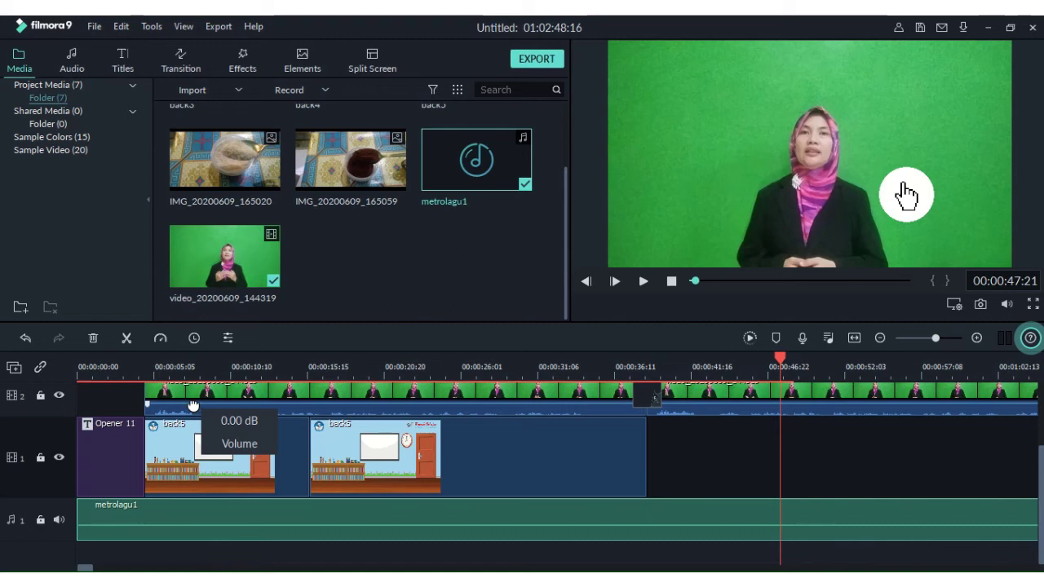
Raise the first presenter clip's volume to 6.00 dB and bring the metrolagu1 music volume partway back up.
drag(194, 406, 196, 387)
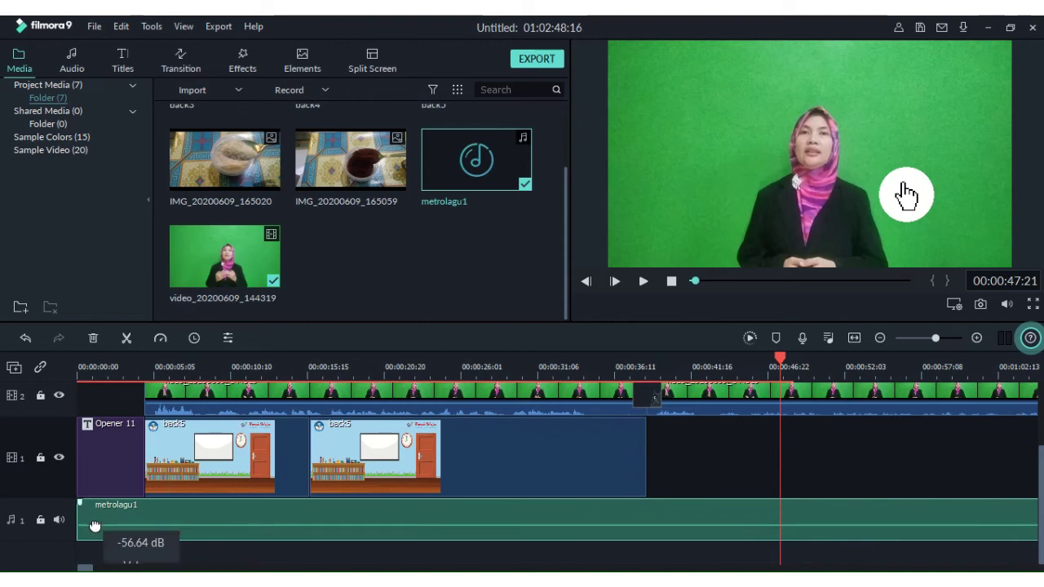
drag(95, 526, 95, 517)
Play the opener from near its start to check the music level and raise the metrolagu1 volume slightly.
drag(781, 359, 194, 360)
drag(173, 420, 89, 421)
click(645, 280)
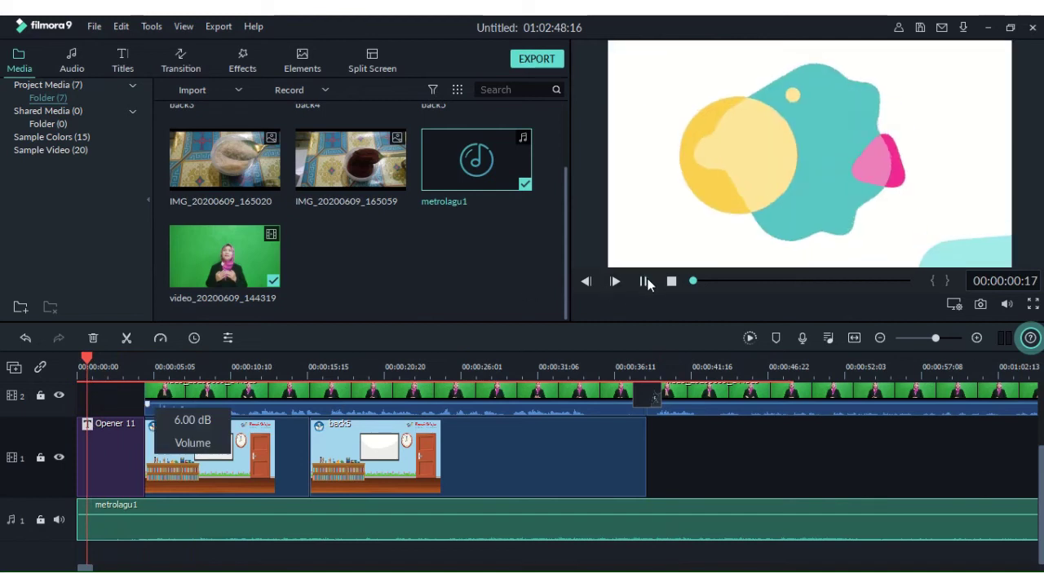
click(644, 281)
drag(187, 517, 151, 512)
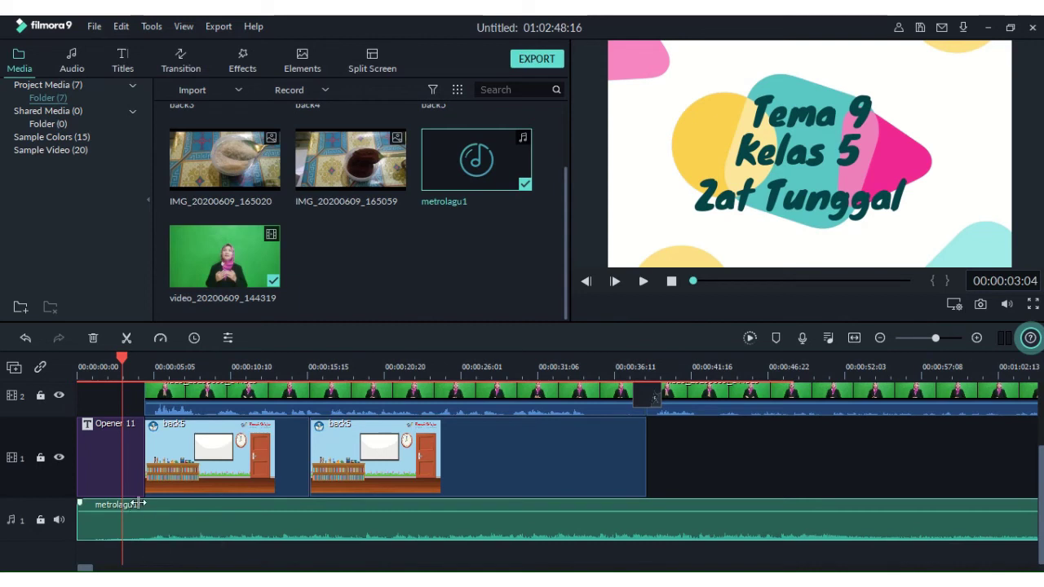
Split metrolagu1 at 00:00:04:05, delete its opening part, and move the remaining music to the beginning of audio track 1.
drag(122, 362, 138, 367)
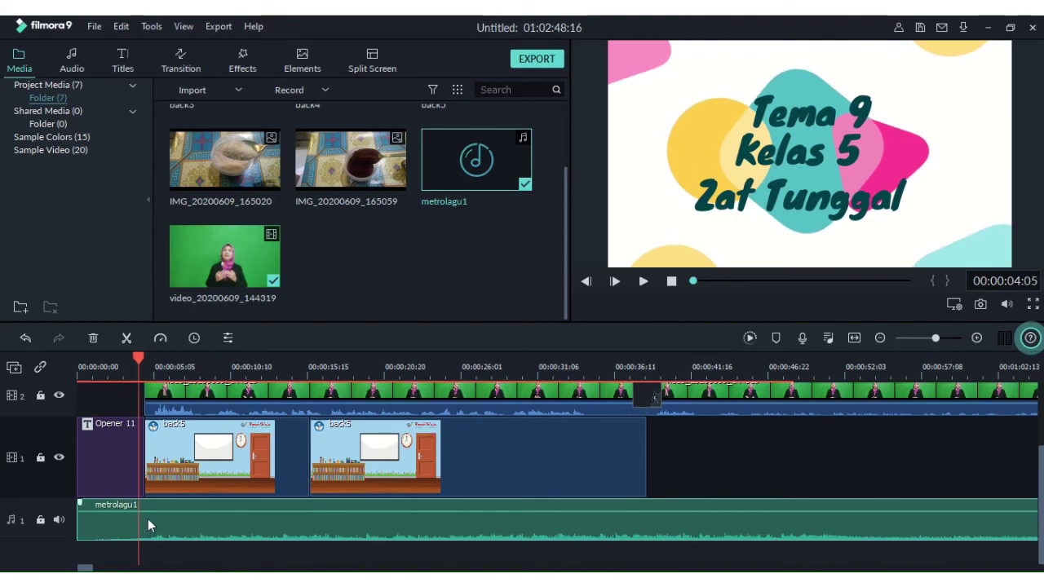
click(127, 339)
click(111, 523)
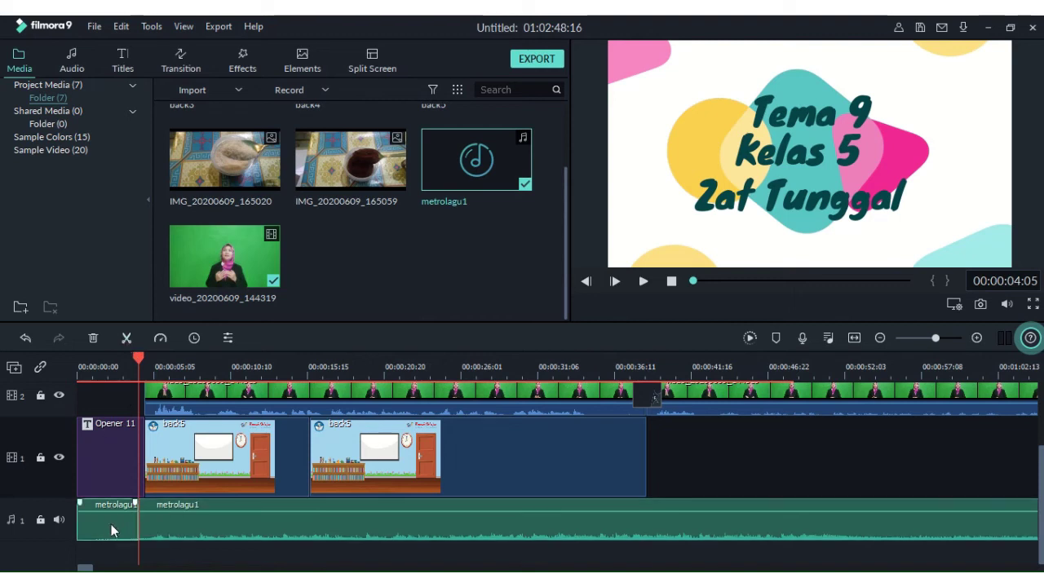
double_click(111, 524)
click(83, 403)
click(91, 340)
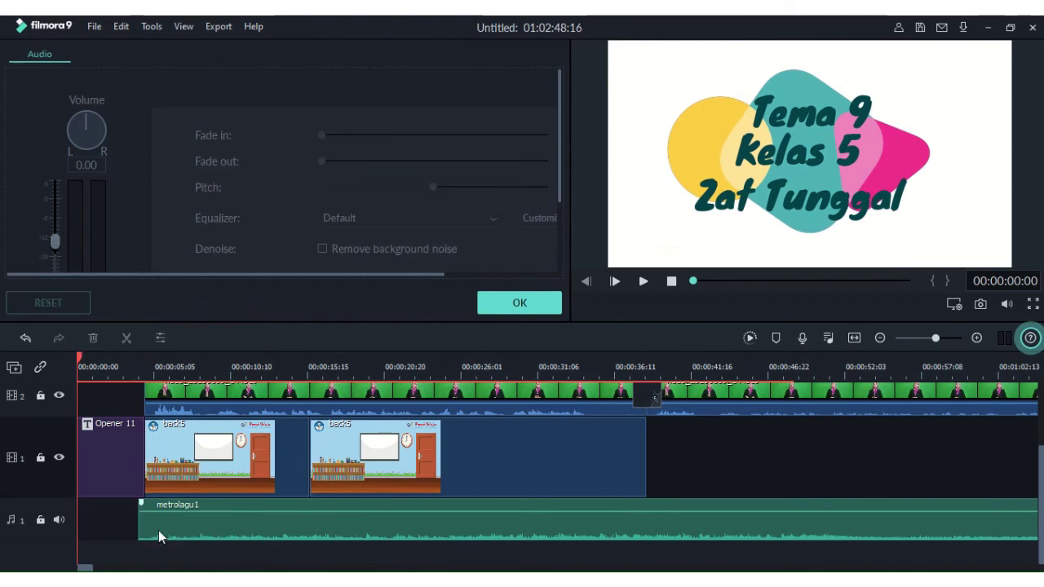
drag(152, 521, 112, 519)
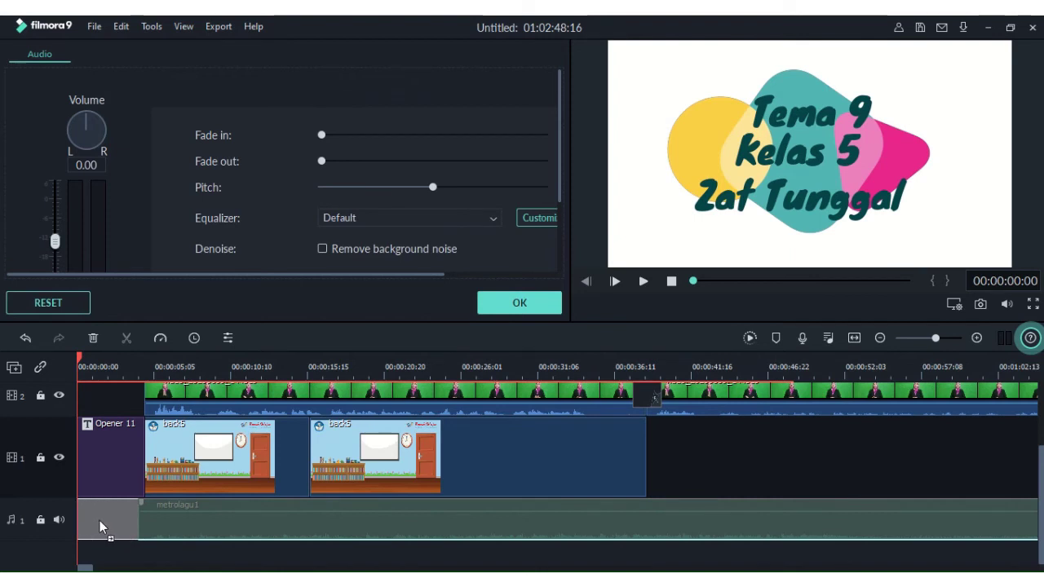
drag(99, 521, 100, 519)
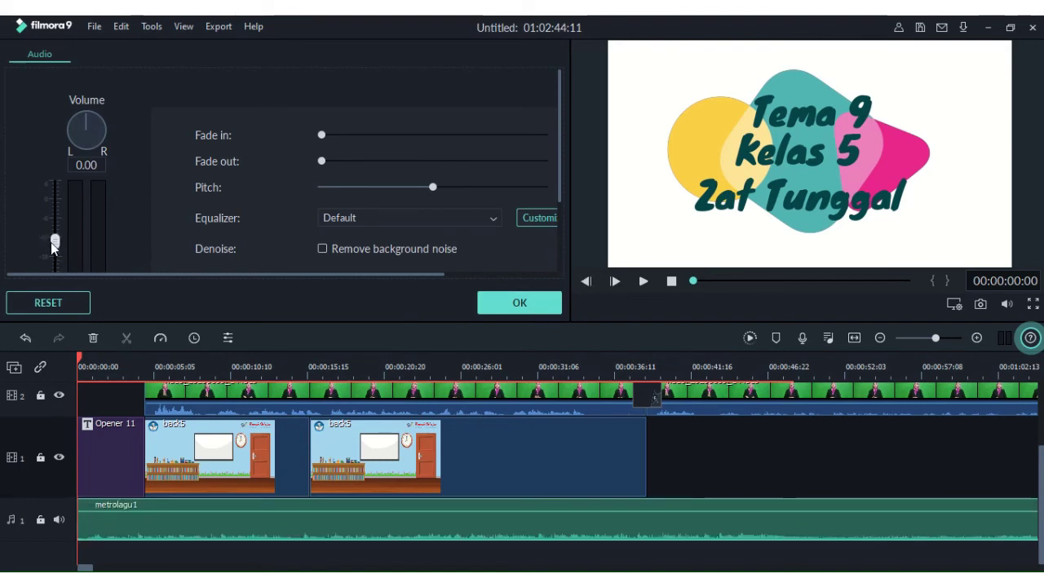
Lower the metrolagu1 volume in stages to -27.73 dB, playing the opener and first presenter clip to check the balance.
mouse_move(54, 249)
mouse_down()
mouse_move(52, 193)
mouse_move(42, 228)
mouse_move(52, 255)
mouse_up()
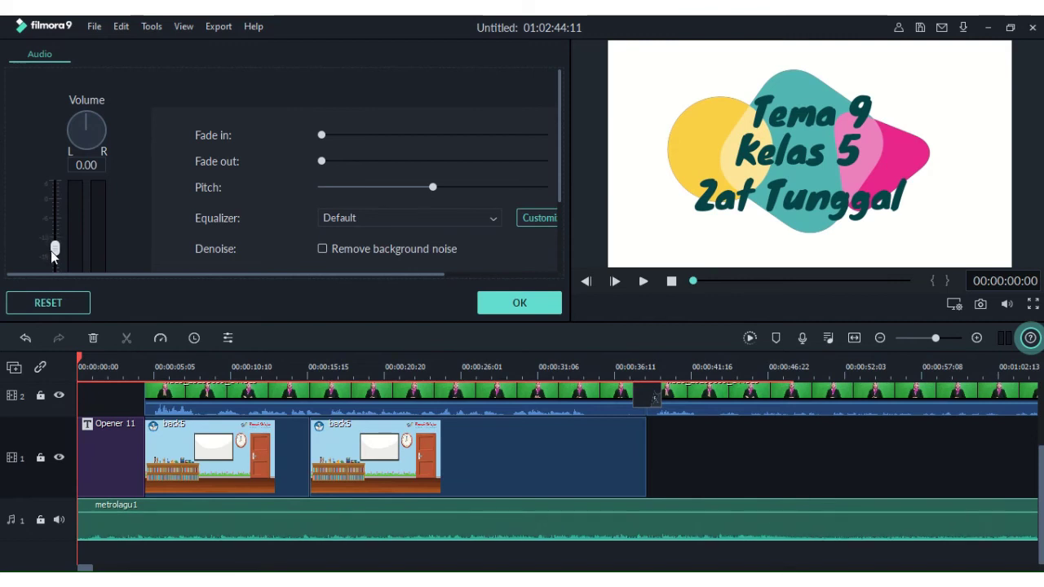
click(495, 309)
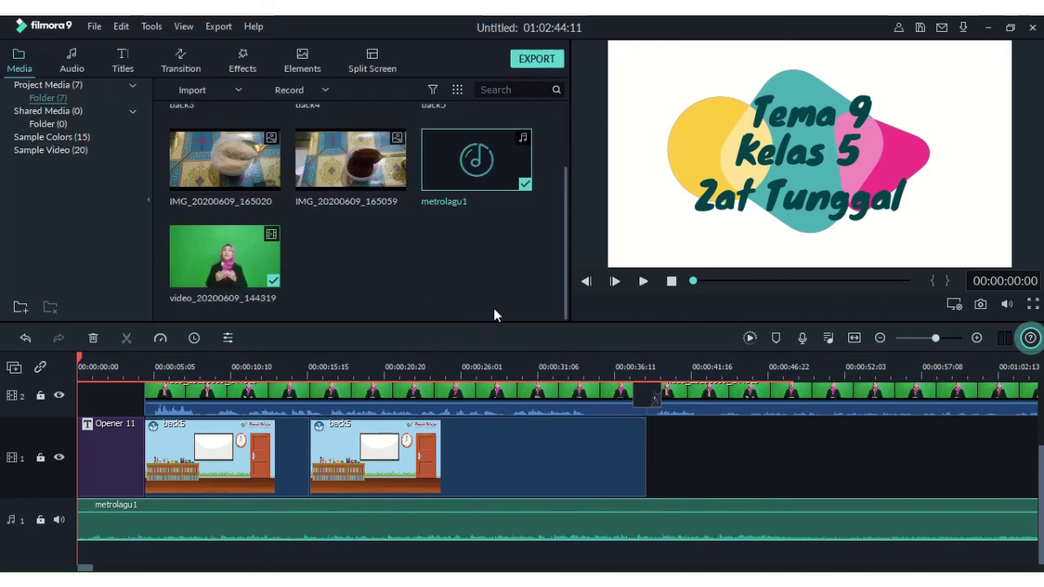
click(642, 282)
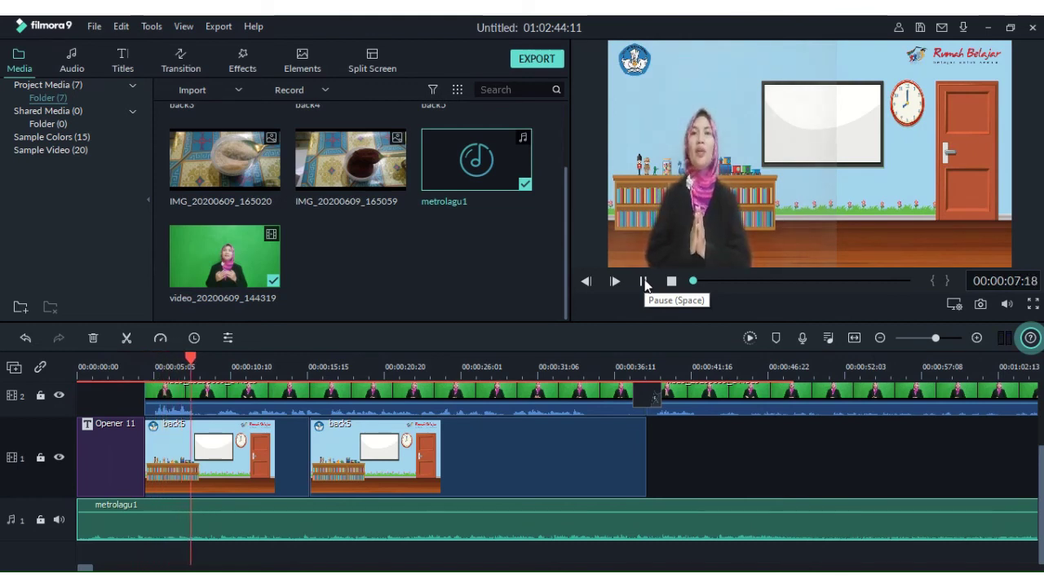
click(644, 282)
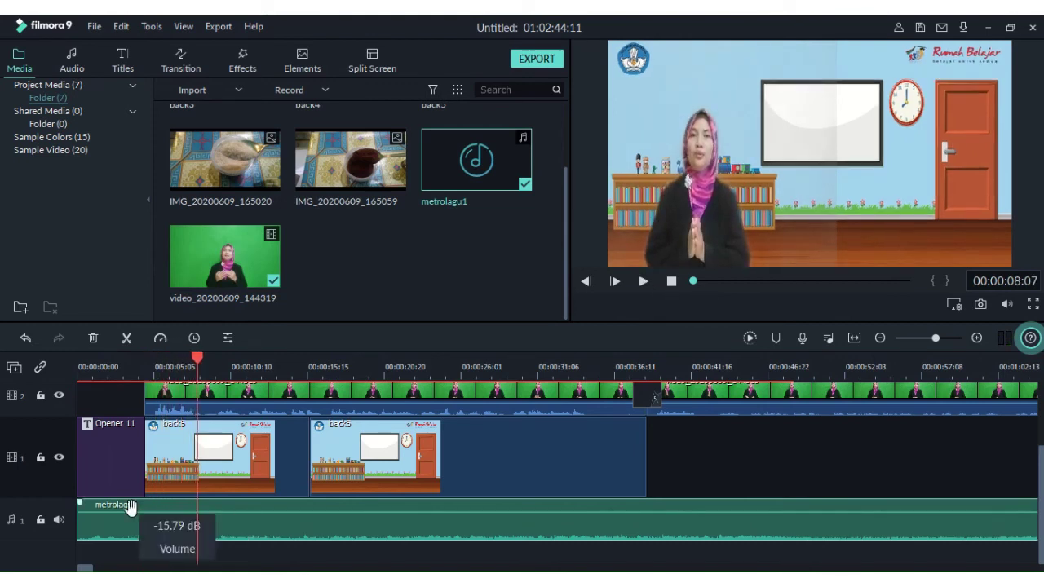
drag(132, 509, 129, 516)
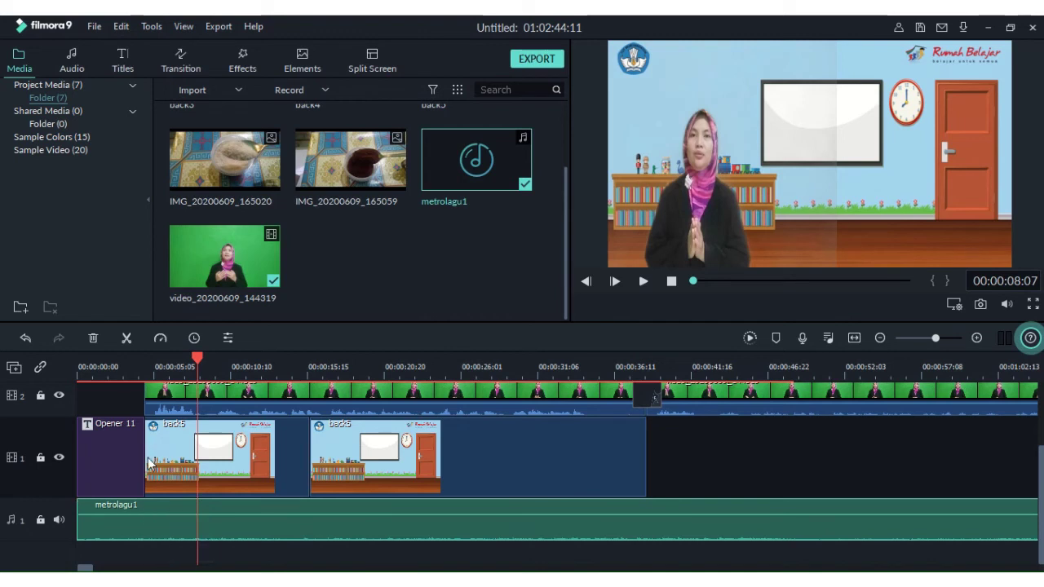
drag(198, 359, 120, 364)
click(642, 281)
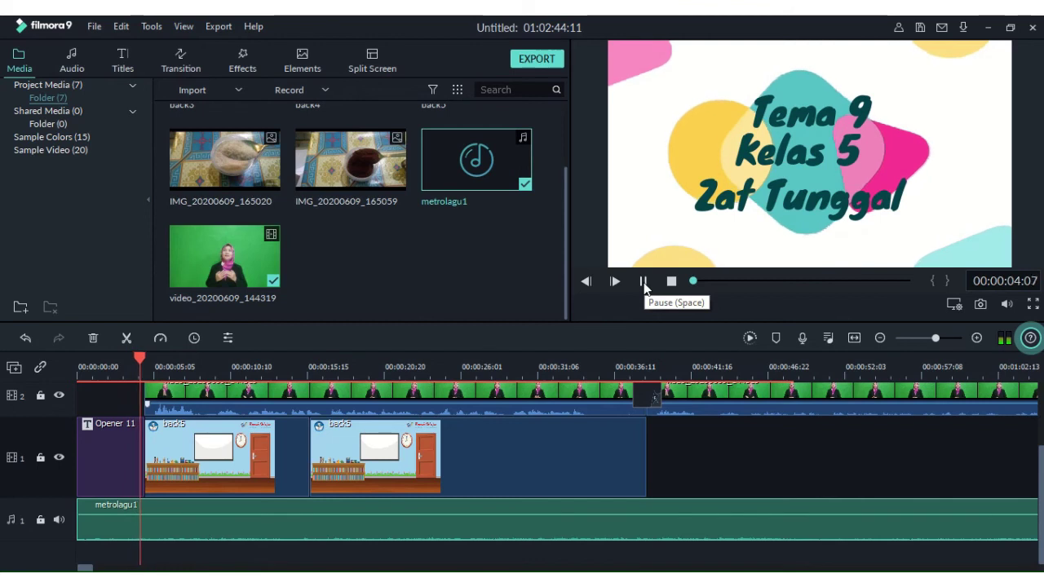
click(643, 281)
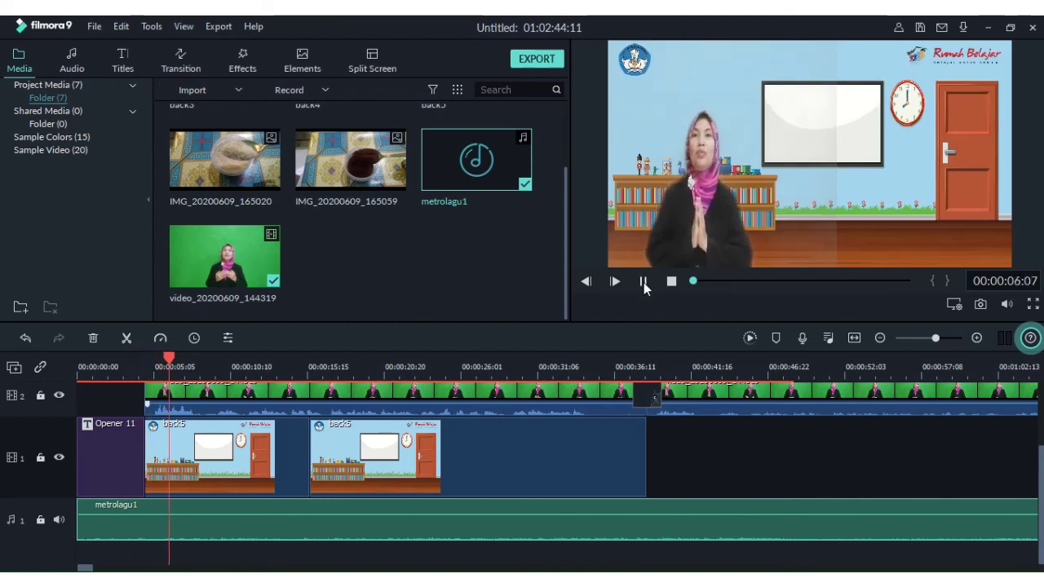
mouse_move(170, 514)
drag(171, 514, 169, 520)
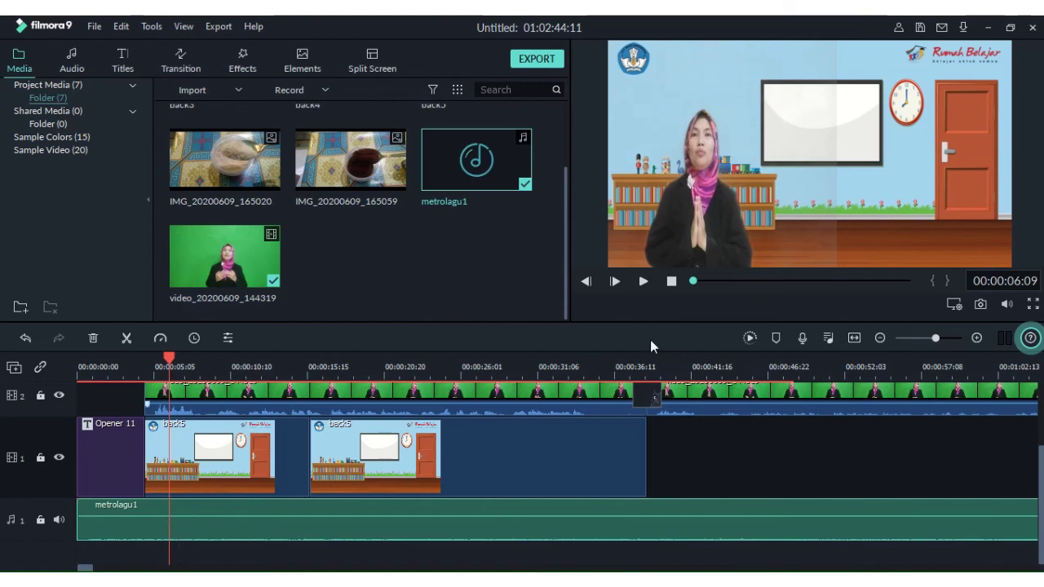
click(643, 281)
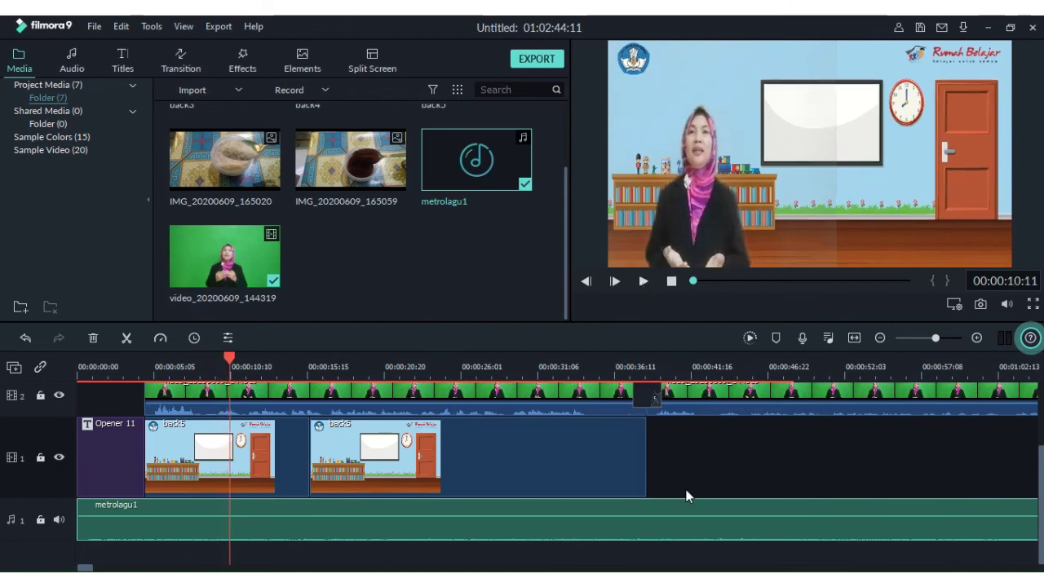
Split metrolagu1 at 00:01:11:18, near the end of the second presenter clip, and delete the excess music after it.
drag(230, 374, 886, 388)
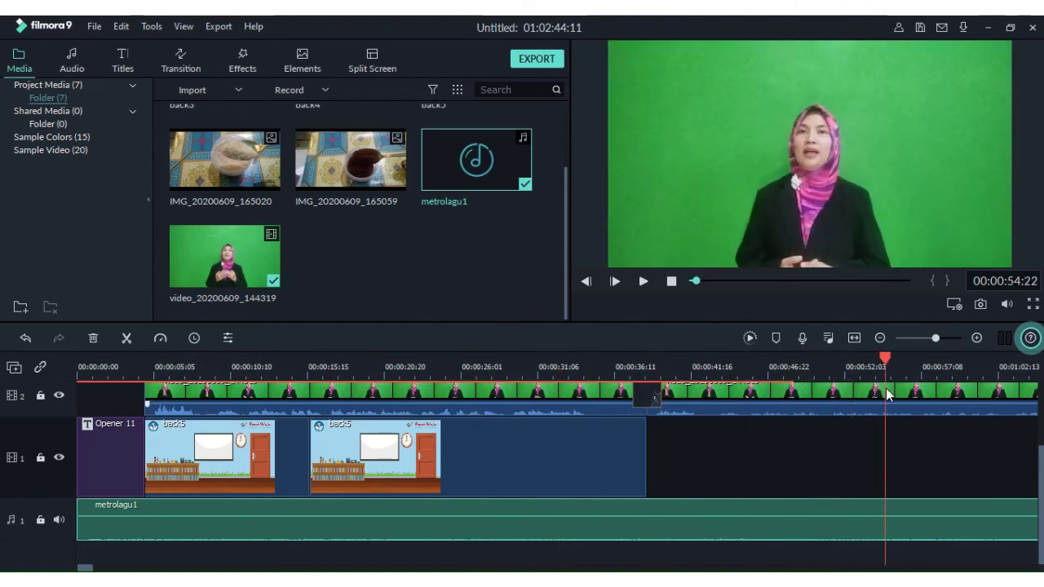
click(924, 338)
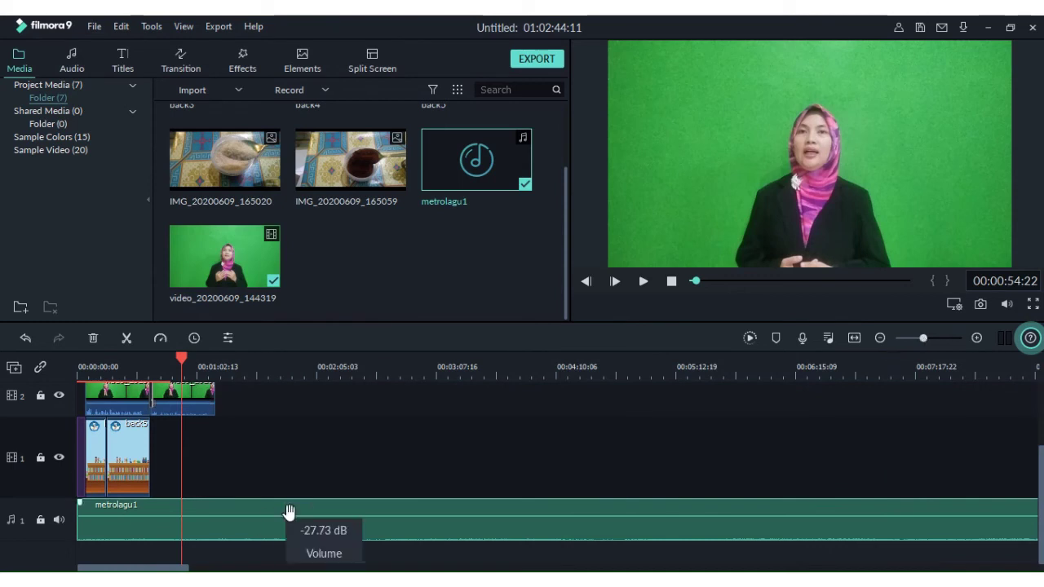
drag(181, 359, 214, 369)
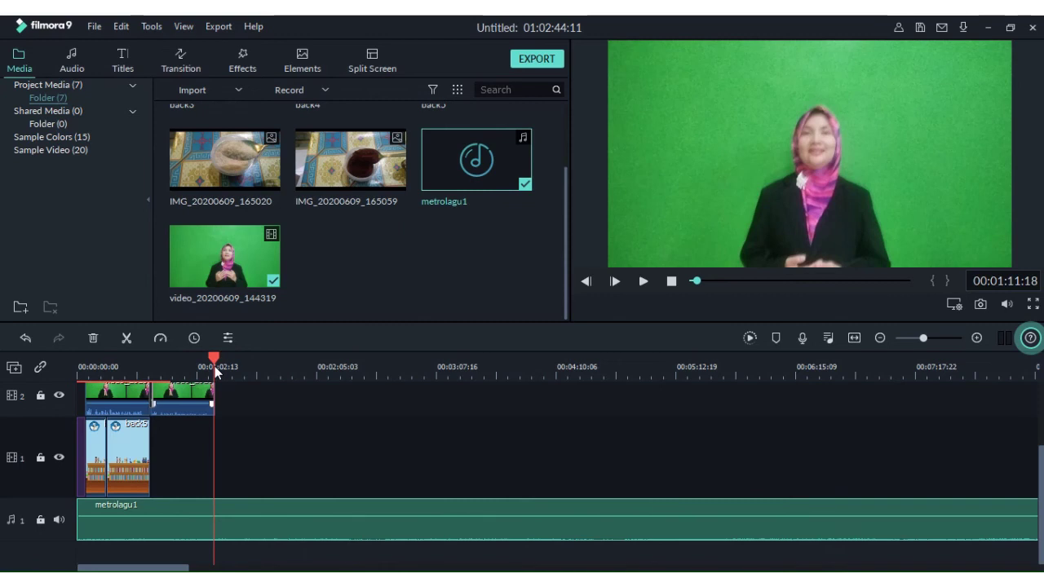
drag(236, 517, 238, 517)
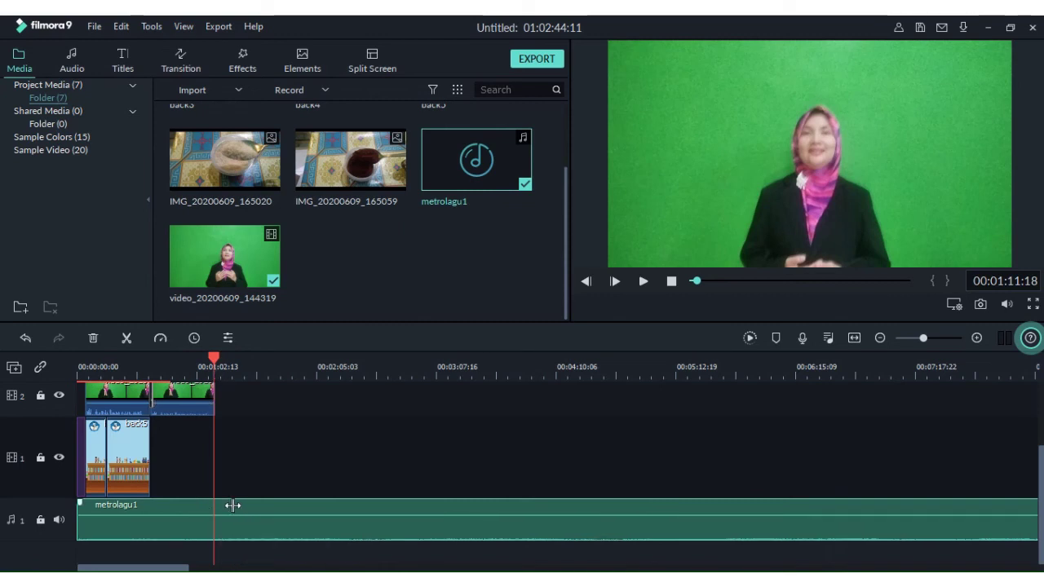
click(127, 337)
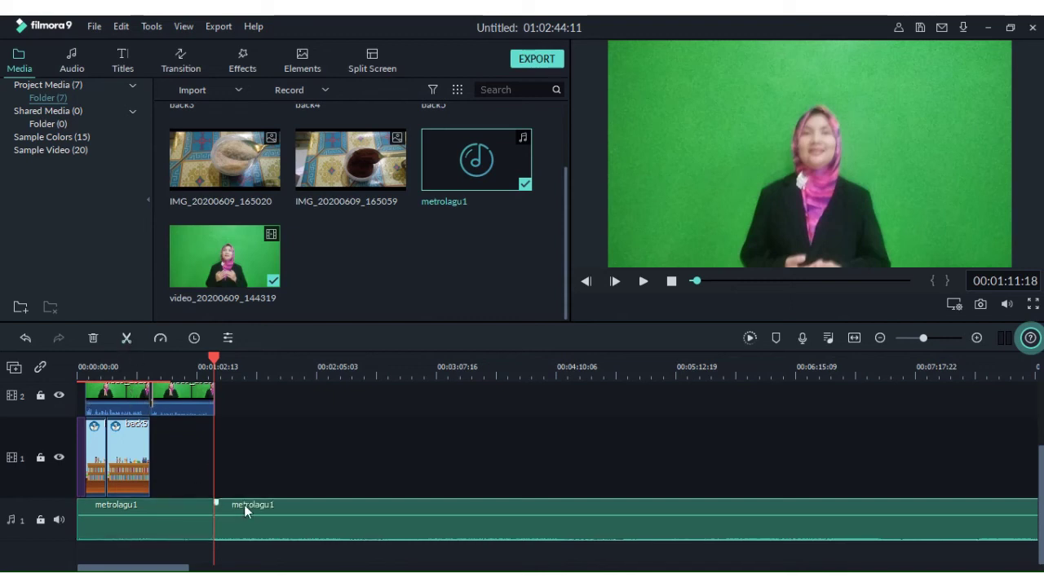
click(93, 338)
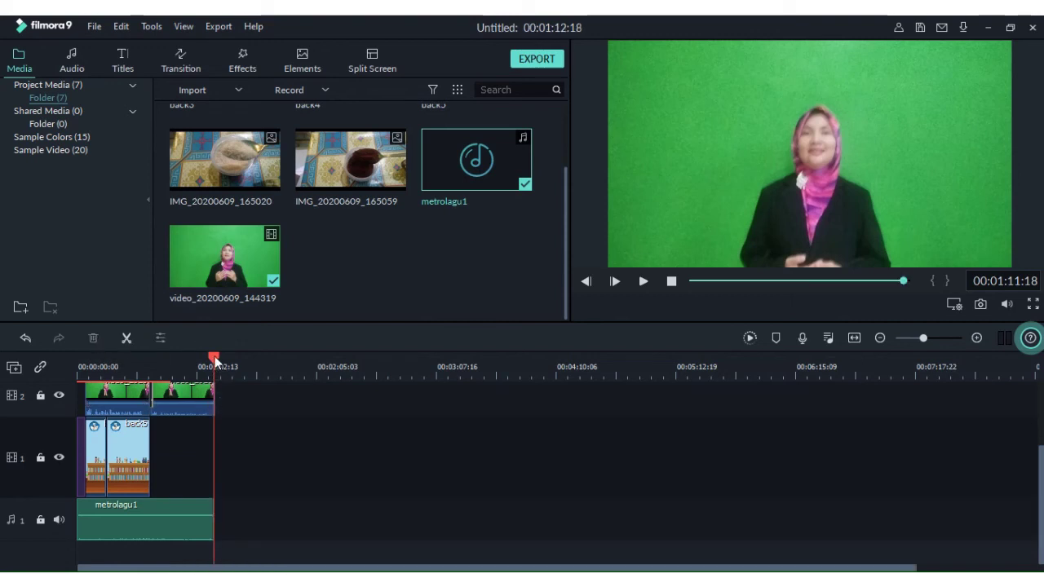
drag(214, 359, 215, 359)
Copy the Opener 11 title from the start of video track 1.
click(120, 61)
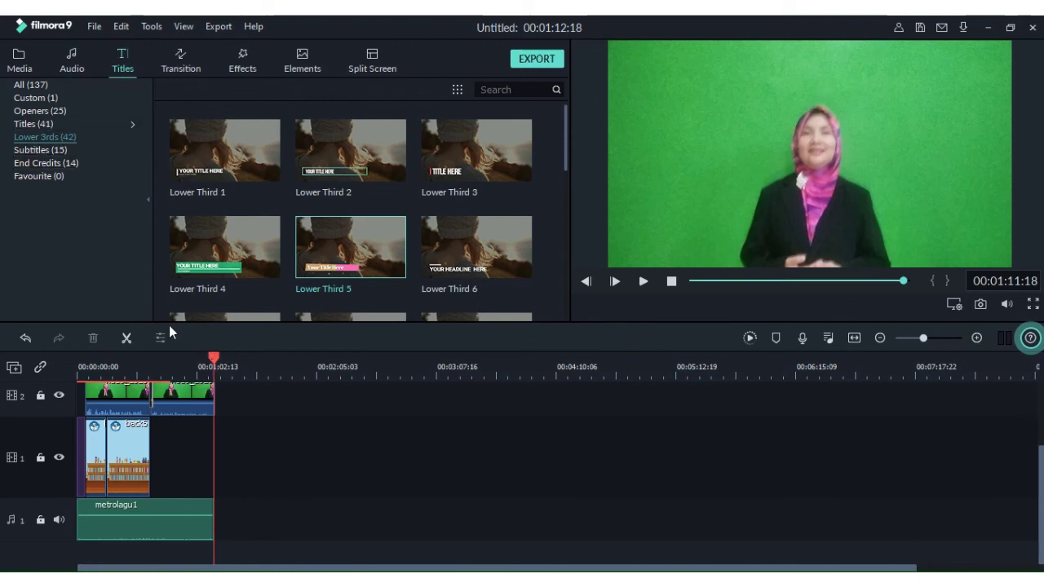
drag(214, 359, 66, 438)
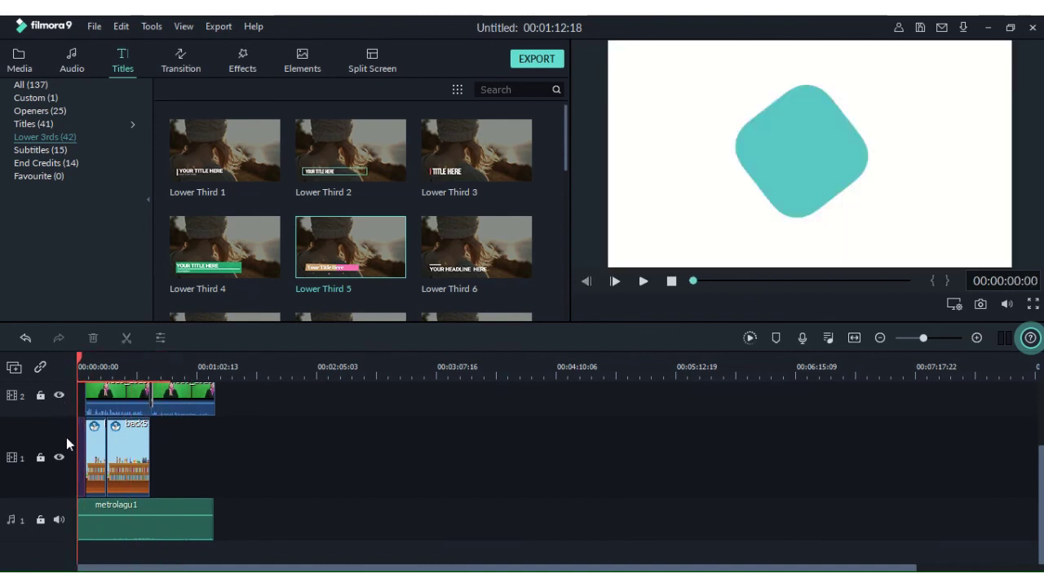
double_click(81, 433)
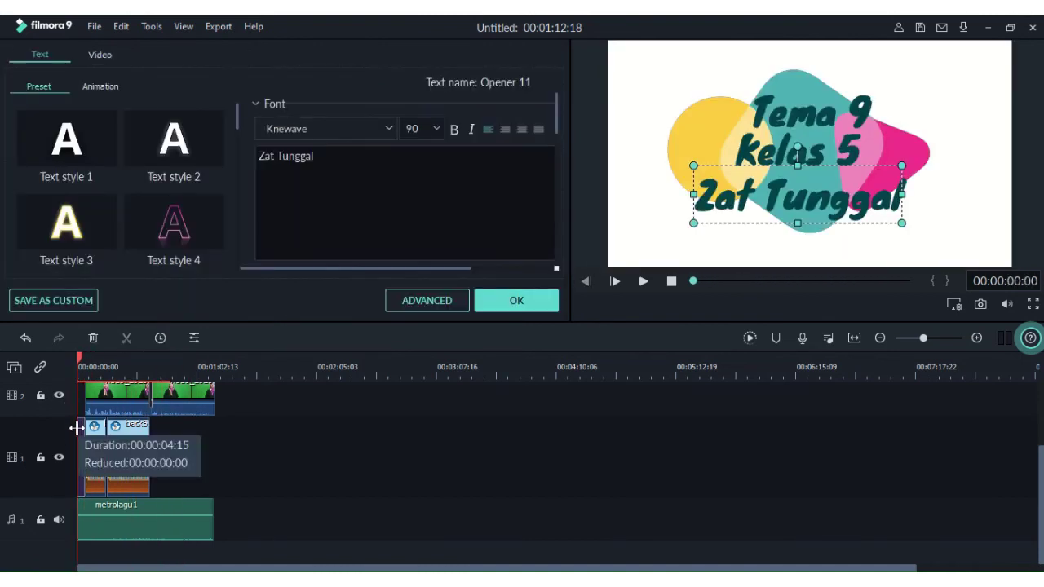
right_click(76, 428)
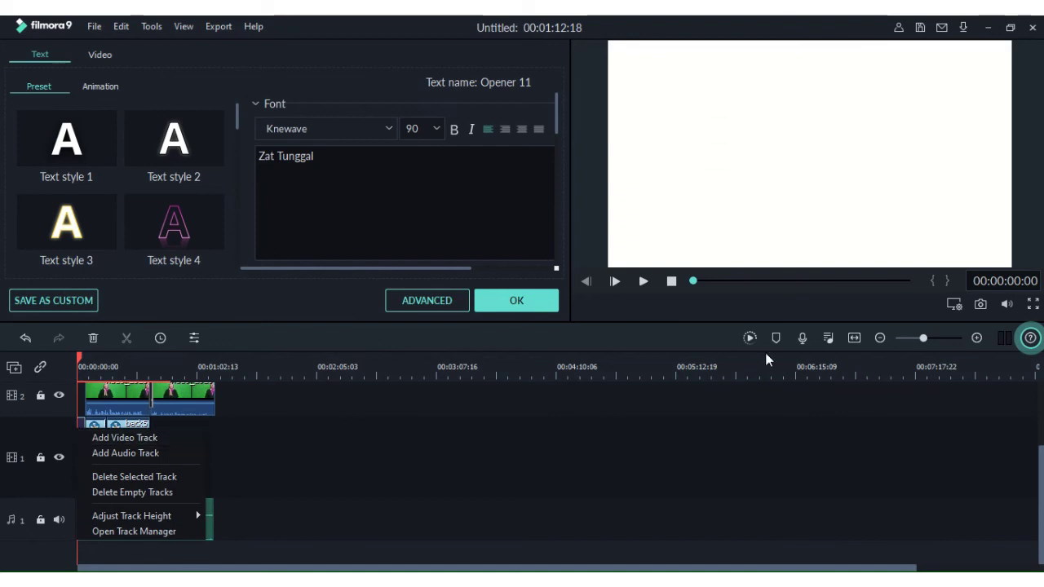
drag(924, 341, 947, 341)
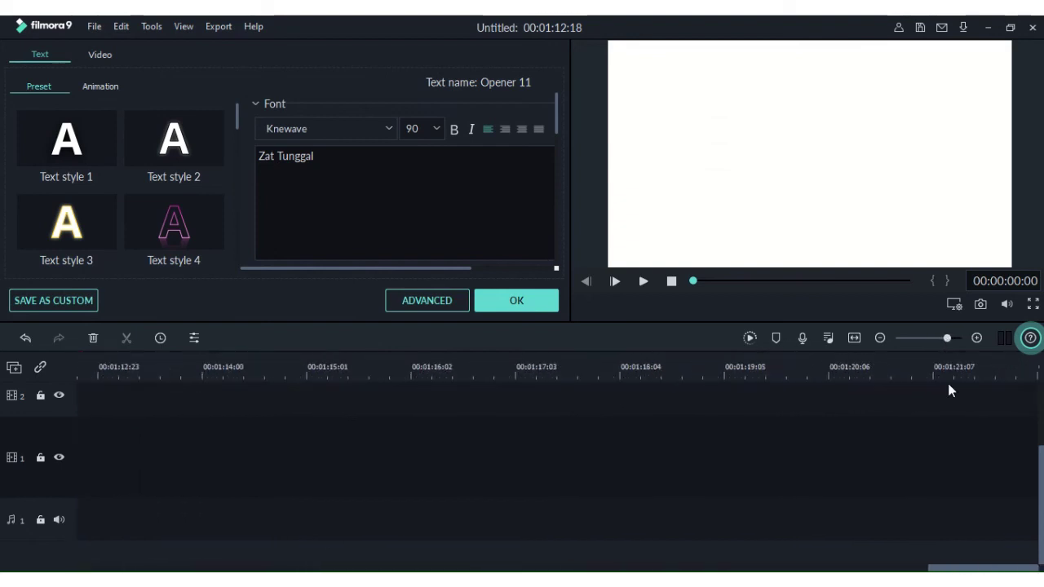
drag(957, 568, 95, 551)
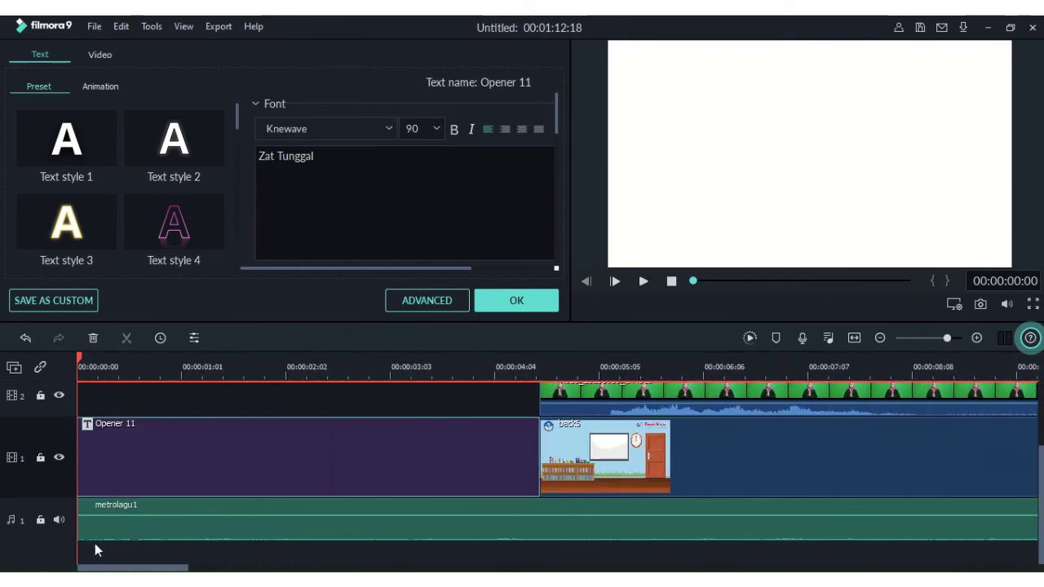
right_click(139, 473)
click(168, 319)
Paste the copied opener on video track 1 after the last presenter clip and slow metrolagu1 to 0.91x so it ends with the title.
mouse_move(929, 335)
mouse_down()
mouse_move(958, 340)
mouse_move(928, 341)
mouse_up()
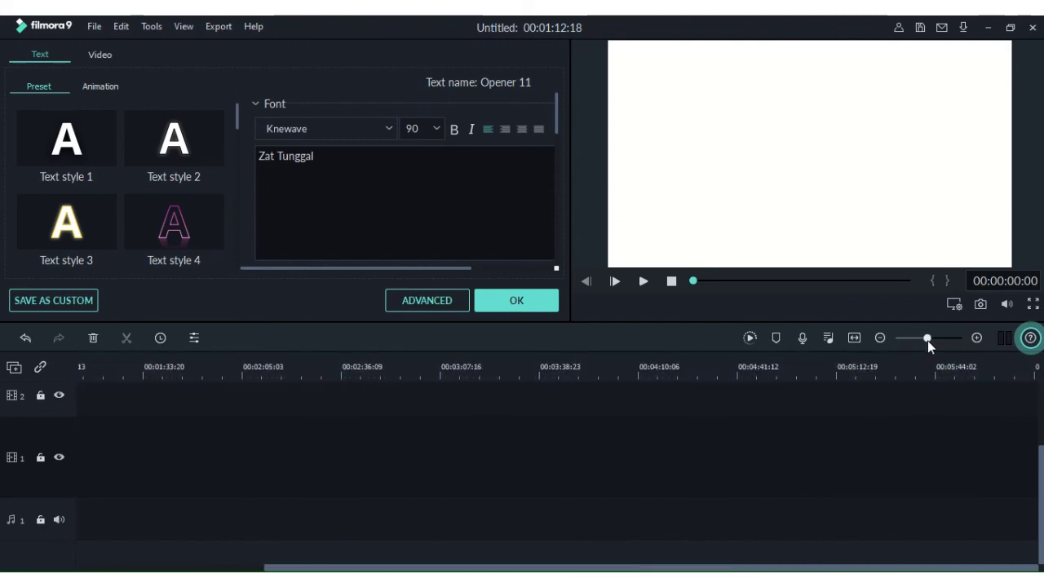
drag(623, 556, 318, 569)
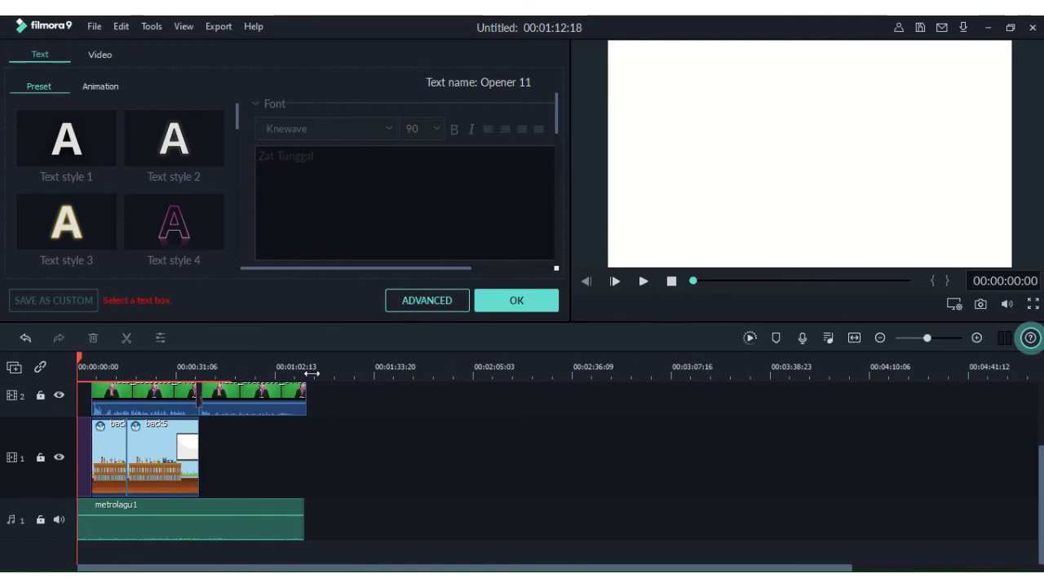
click(313, 367)
drag(311, 358, 307, 357)
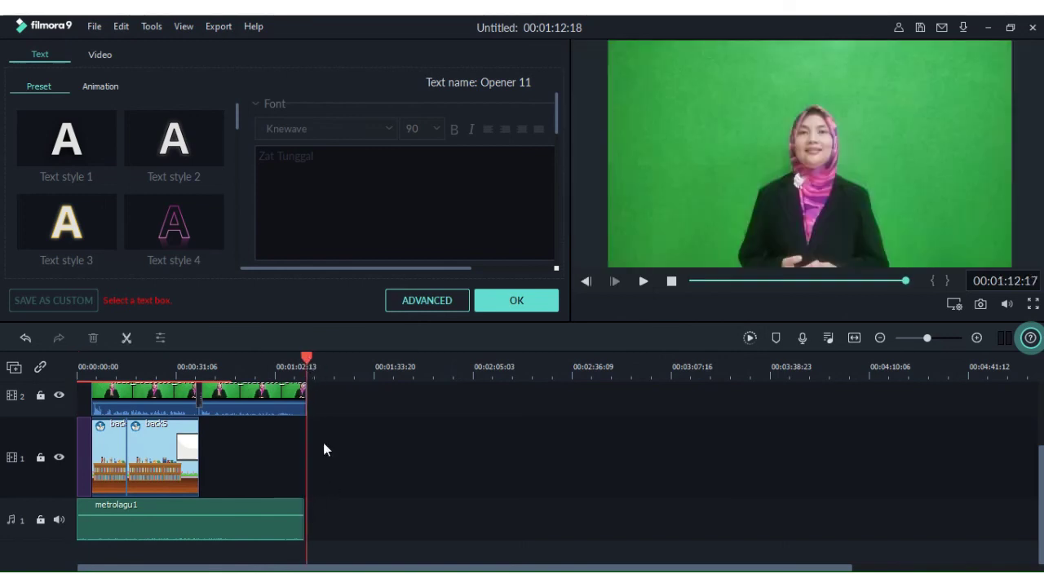
right_click(313, 399)
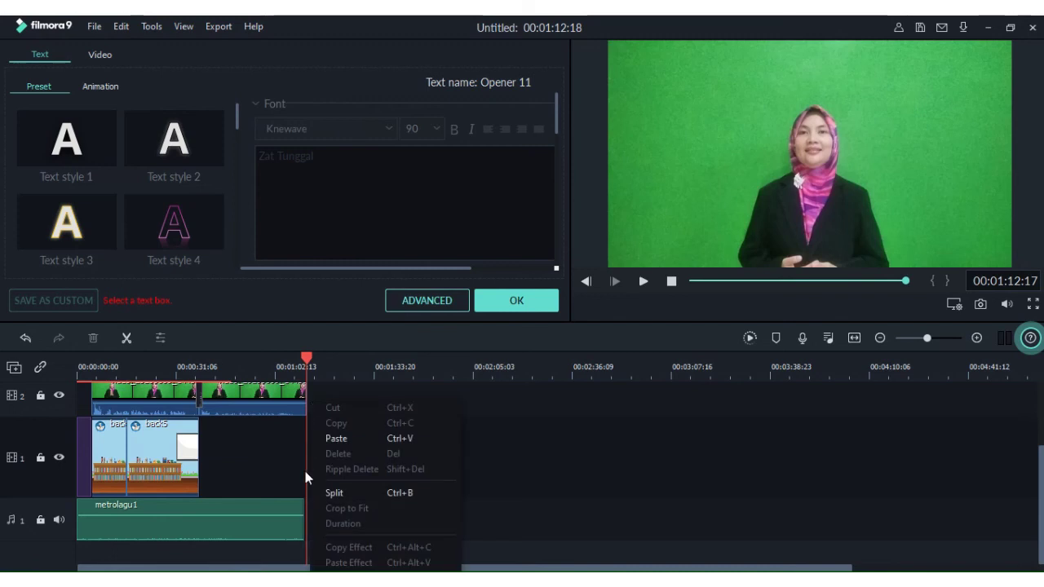
click(463, 467)
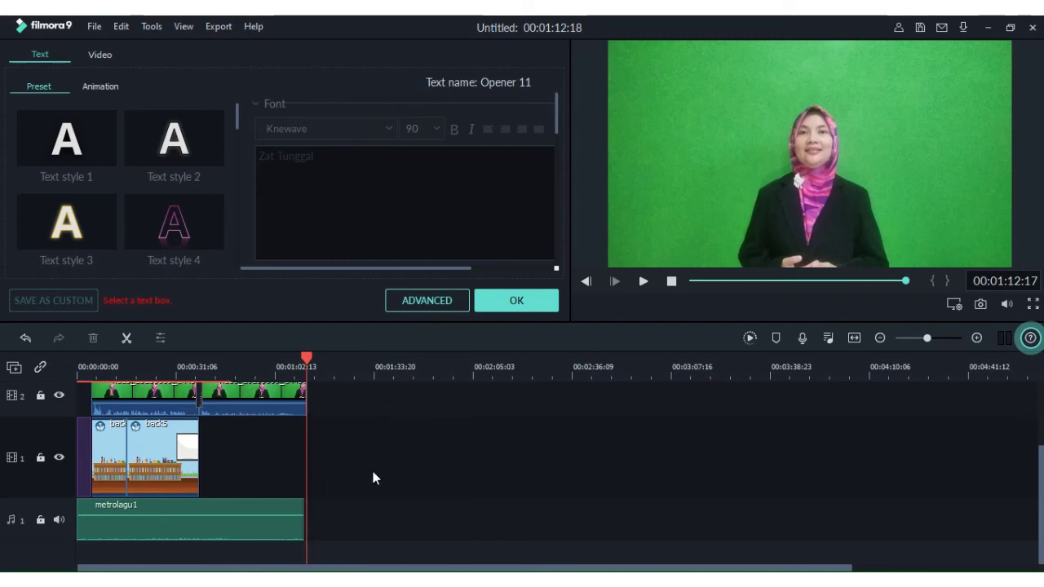
right_click(321, 472)
click(342, 312)
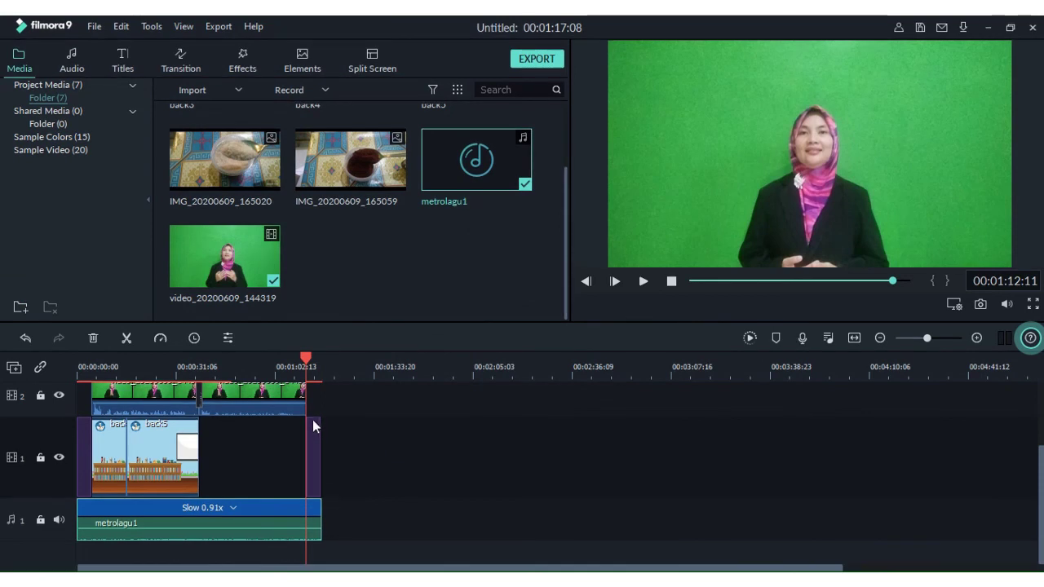
Replace the first line of the closing Opener 11 title, after the last presenter clip, with "Thank You".
drag(310, 360, 312, 365)
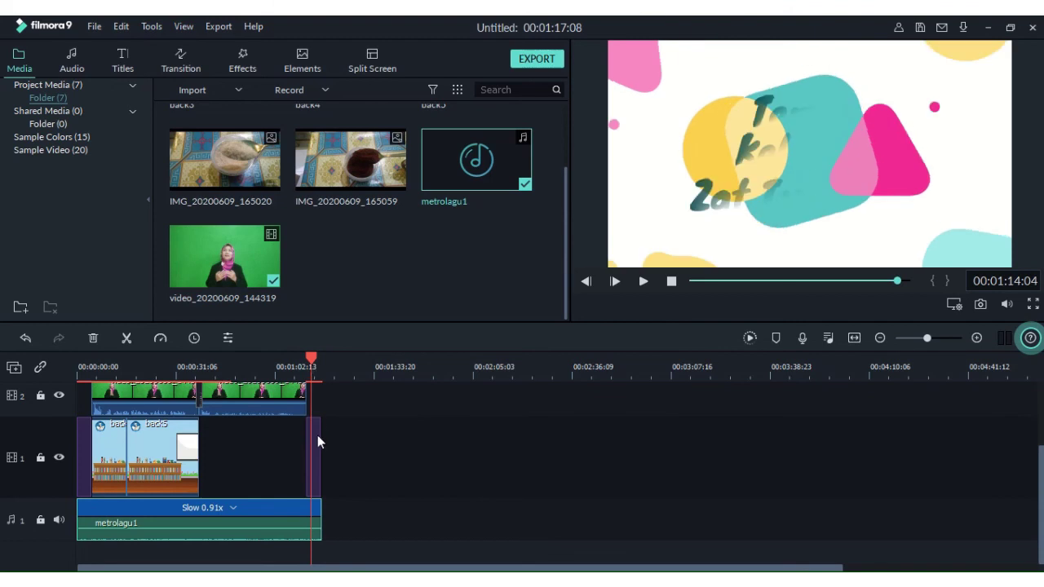
double_click(317, 443)
click(797, 120)
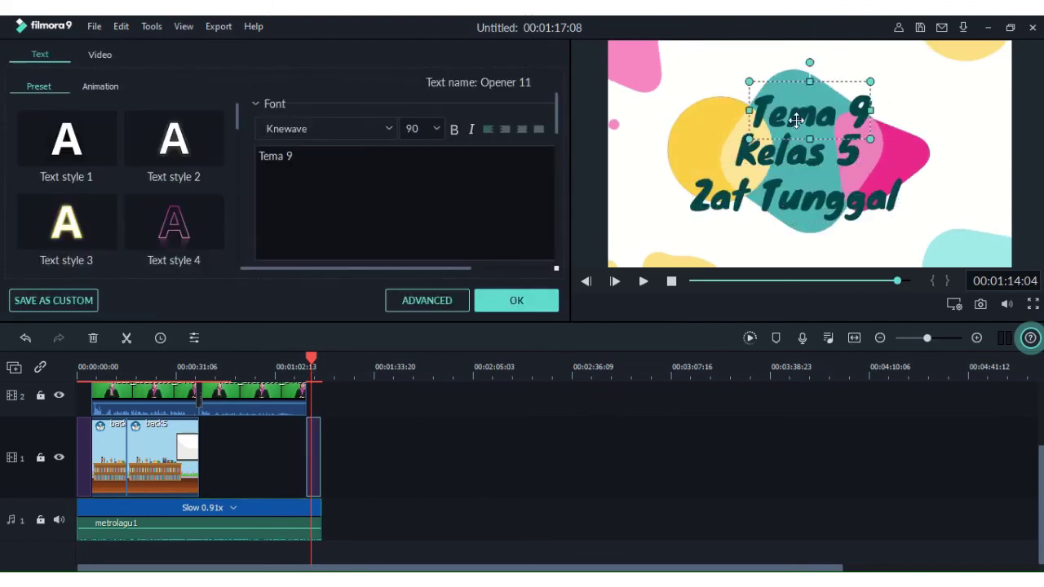
drag(340, 160, 257, 155)
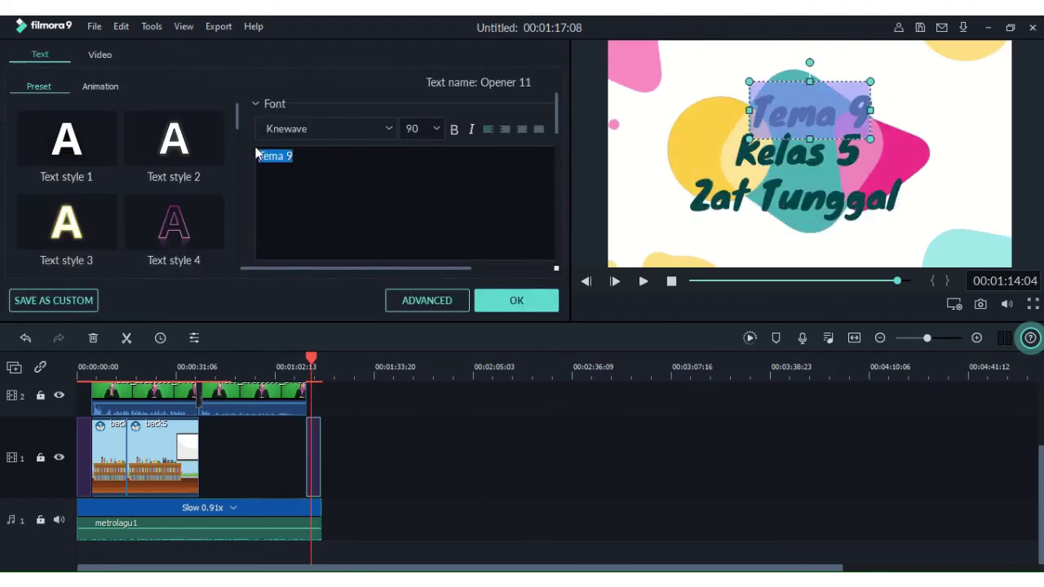
text(Than)
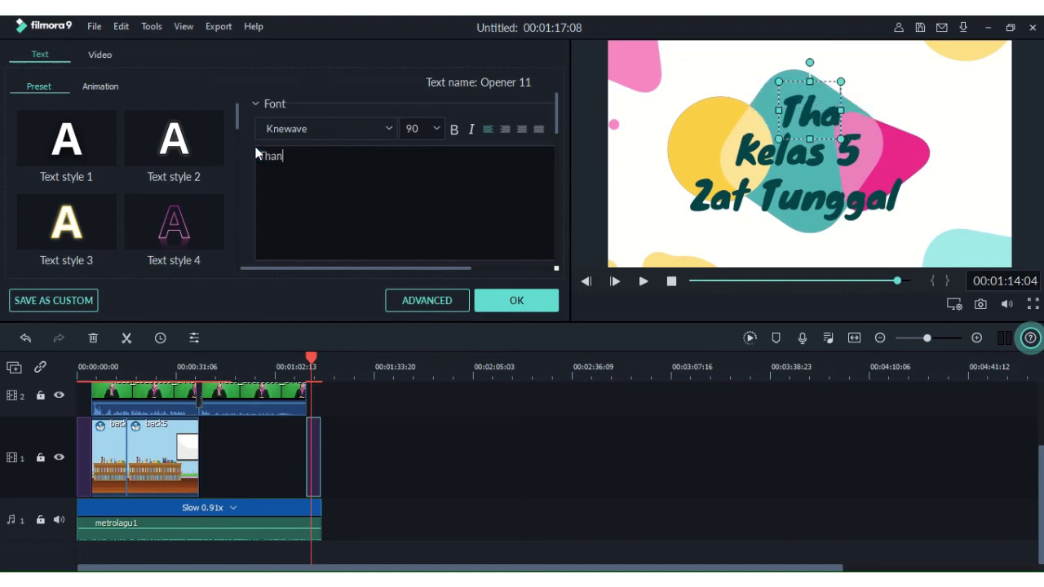
text(k You)
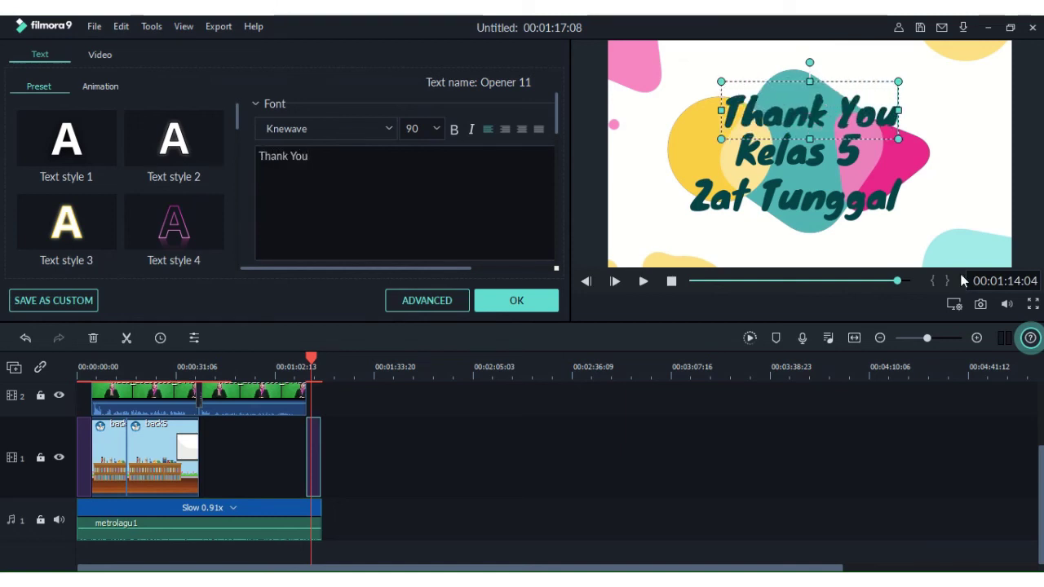
Replace the "Kelas 5" line of the closing title with "For Waching".
click(793, 193)
click(793, 152)
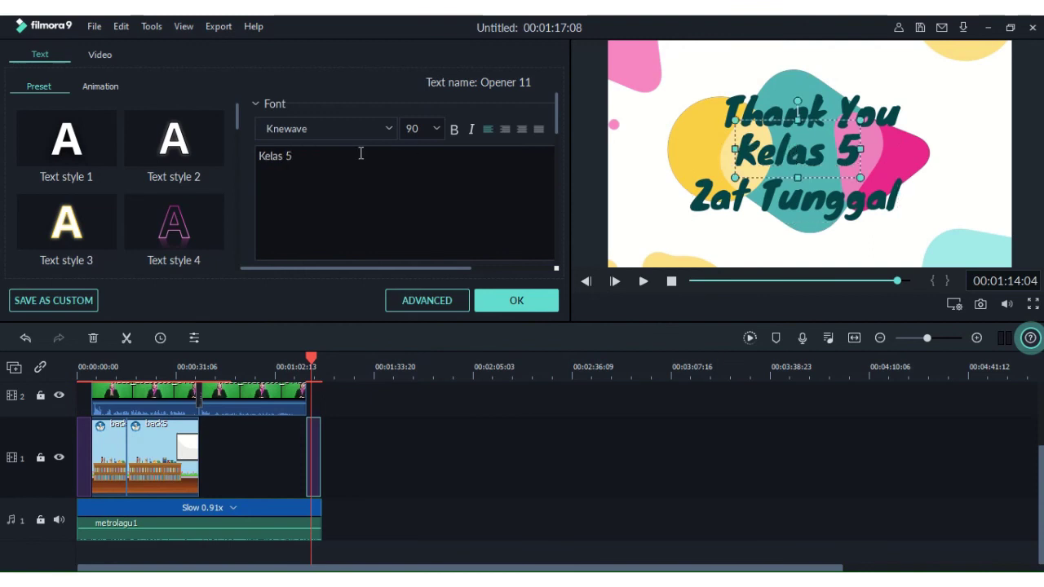
drag(361, 153, 221, 156)
text(For )
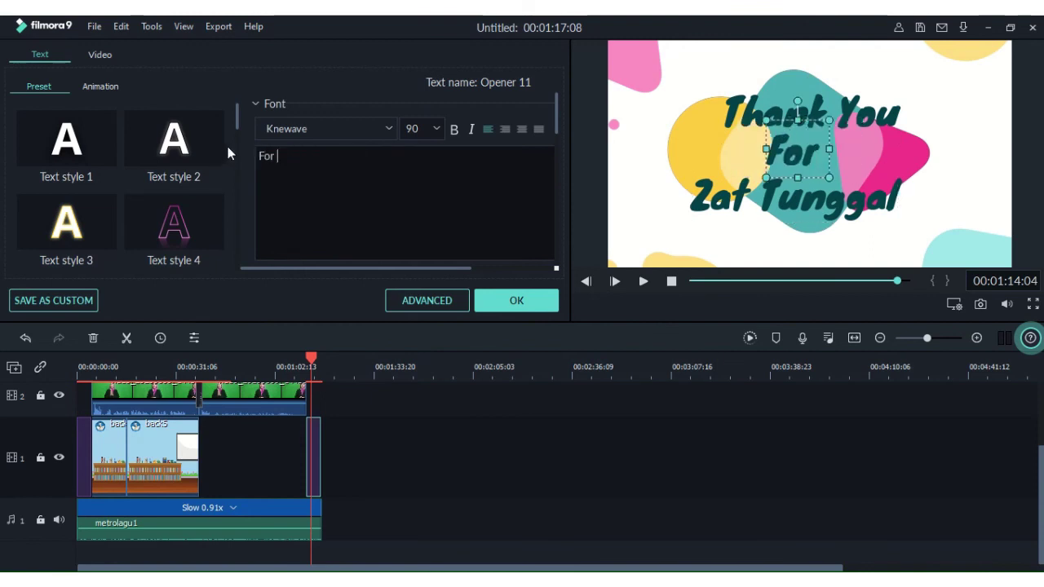
text(Waching)
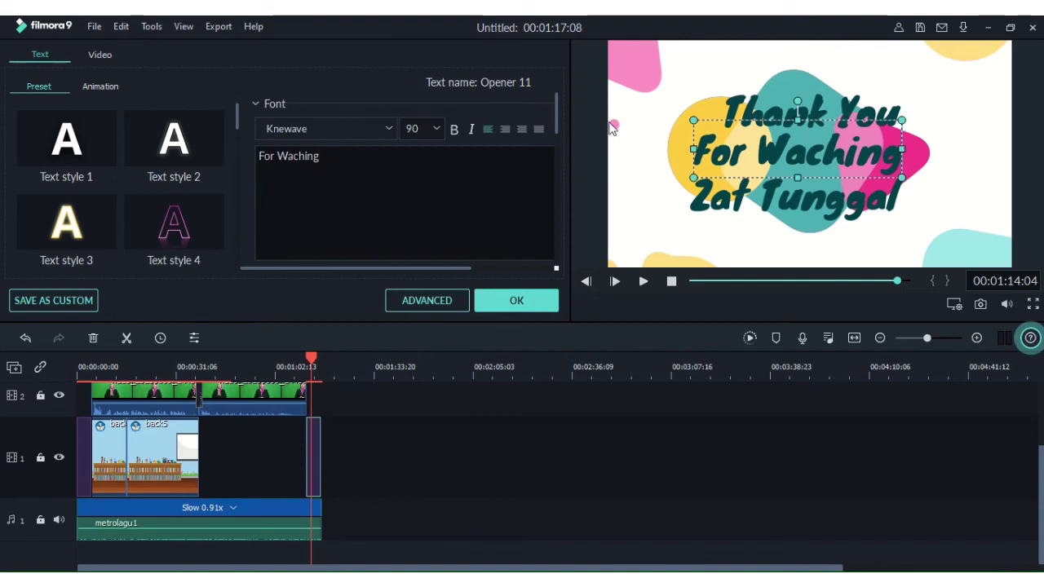
Replace the "Zat Tunggal" line with "My Video", apply the title edits and move the playhead to the end of the closing title.
click(709, 188)
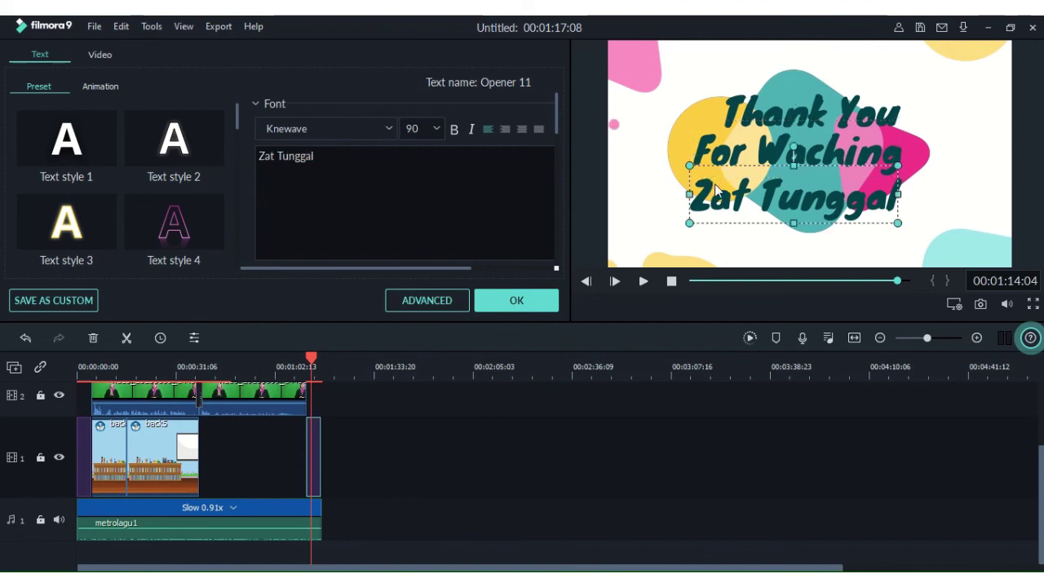
drag(345, 157, 233, 152)
text(M)
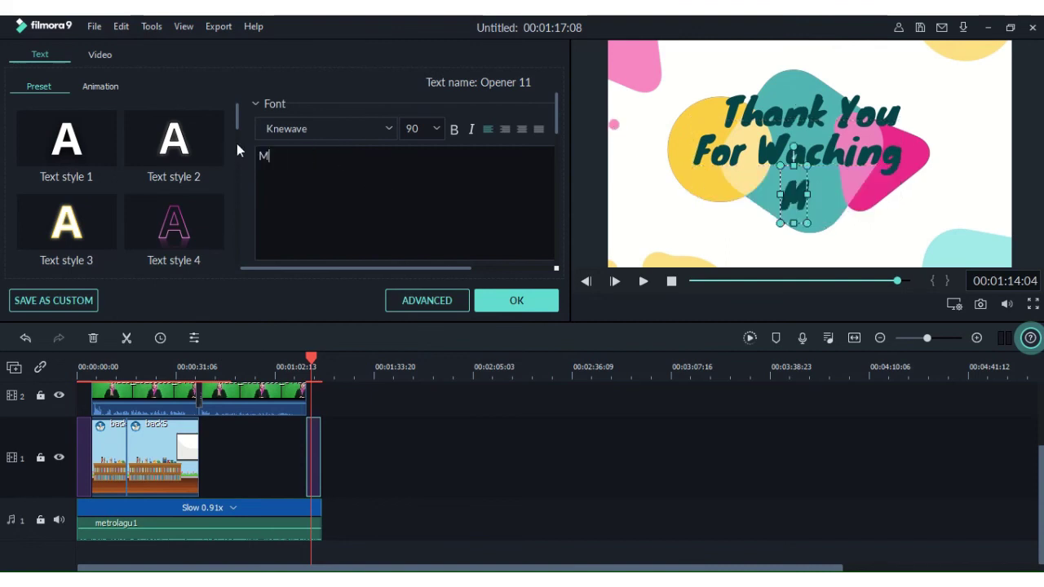
text(y Video)
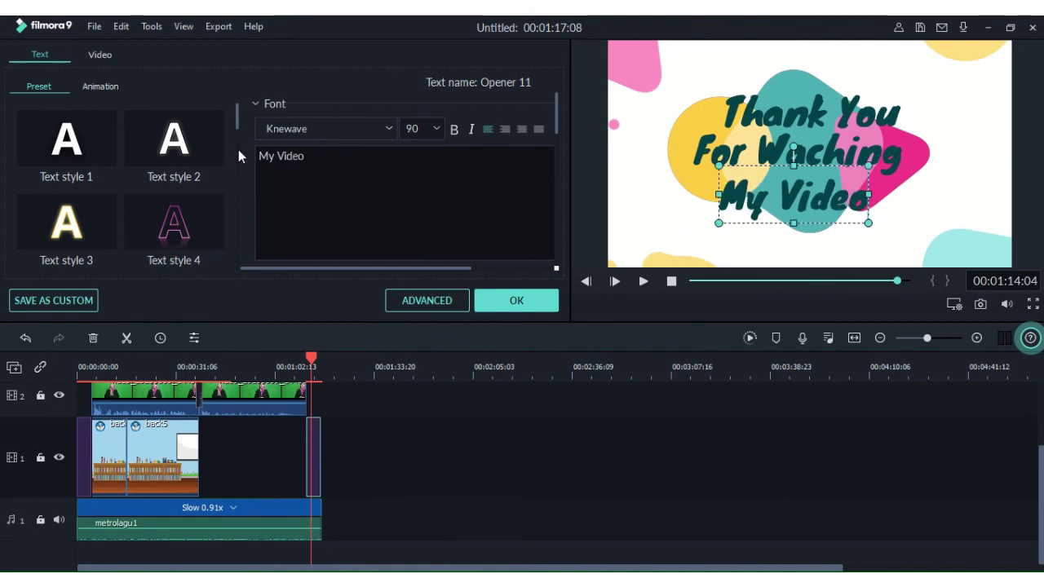
click(532, 308)
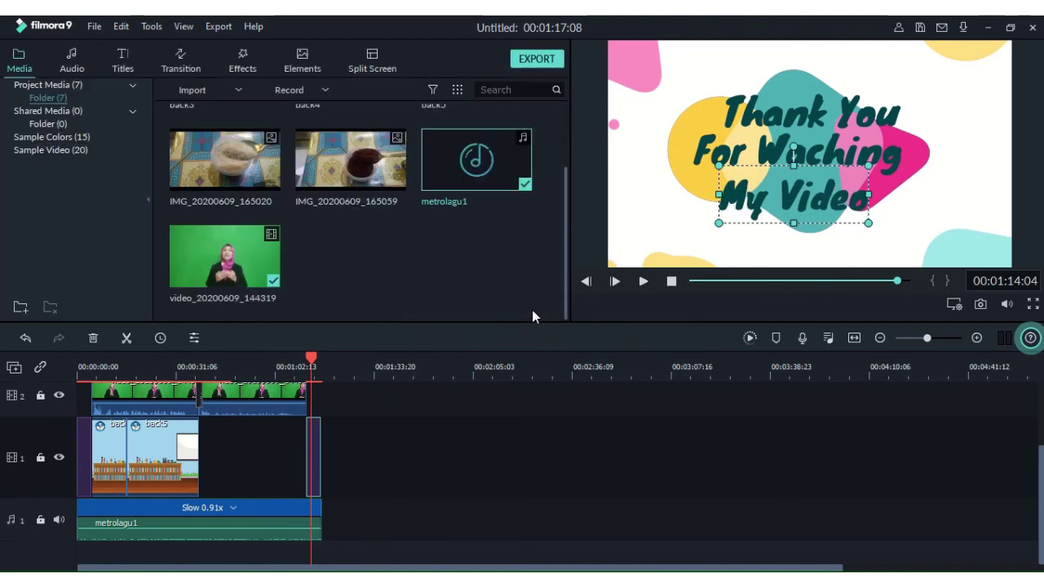
click(318, 363)
click(322, 365)
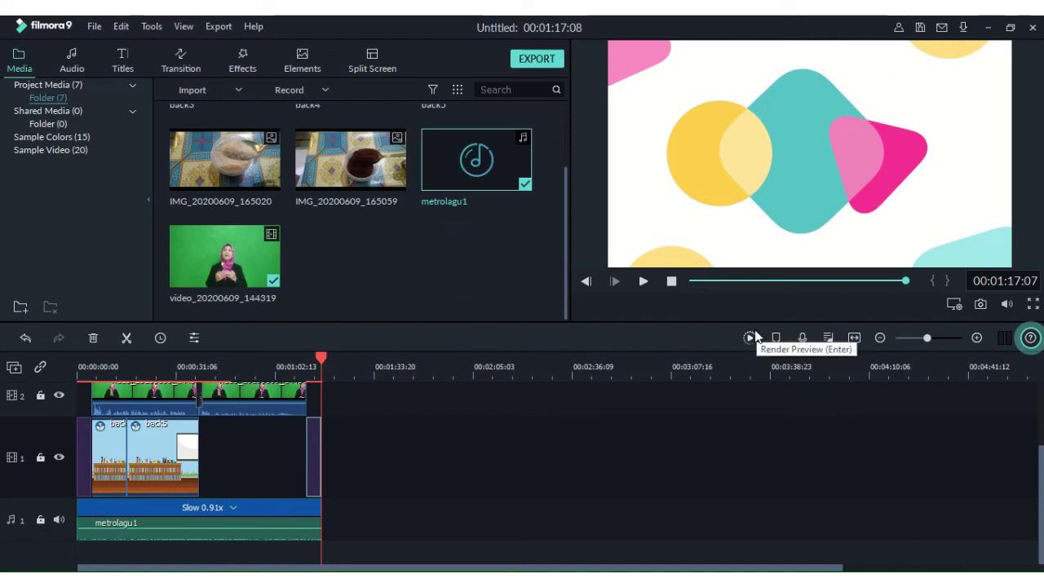
Set up a local MP4 export named "Latihan" with the daring2020 folder in Downloads as its destination.
click(525, 59)
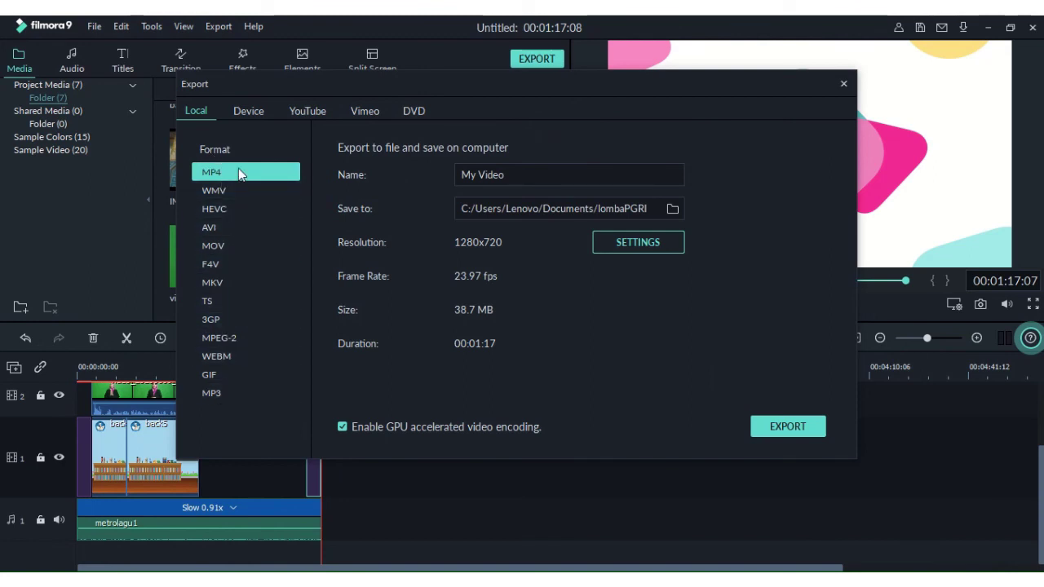
drag(520, 173, 452, 173)
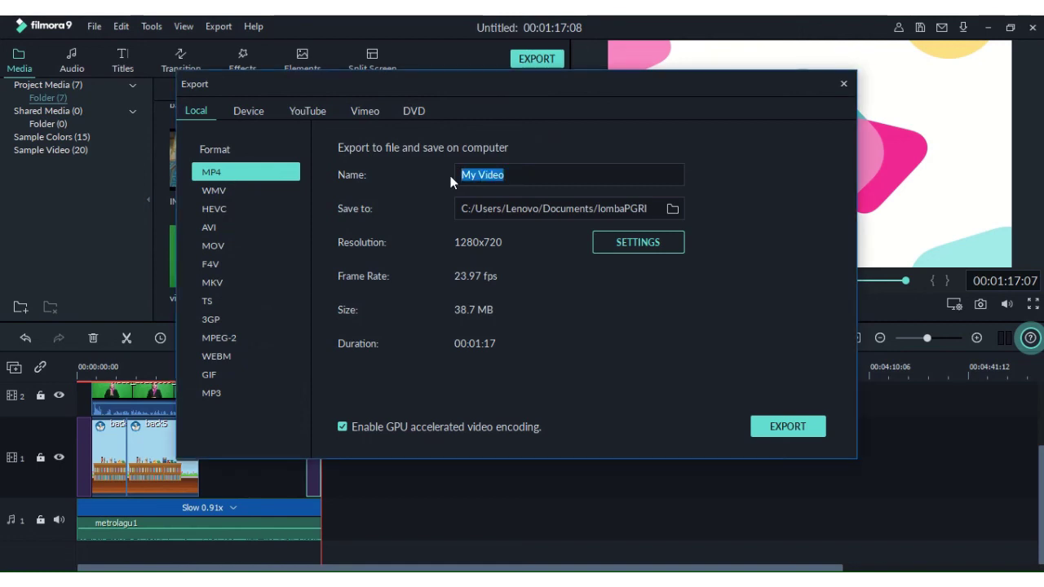
text(Latihan)
click(672, 209)
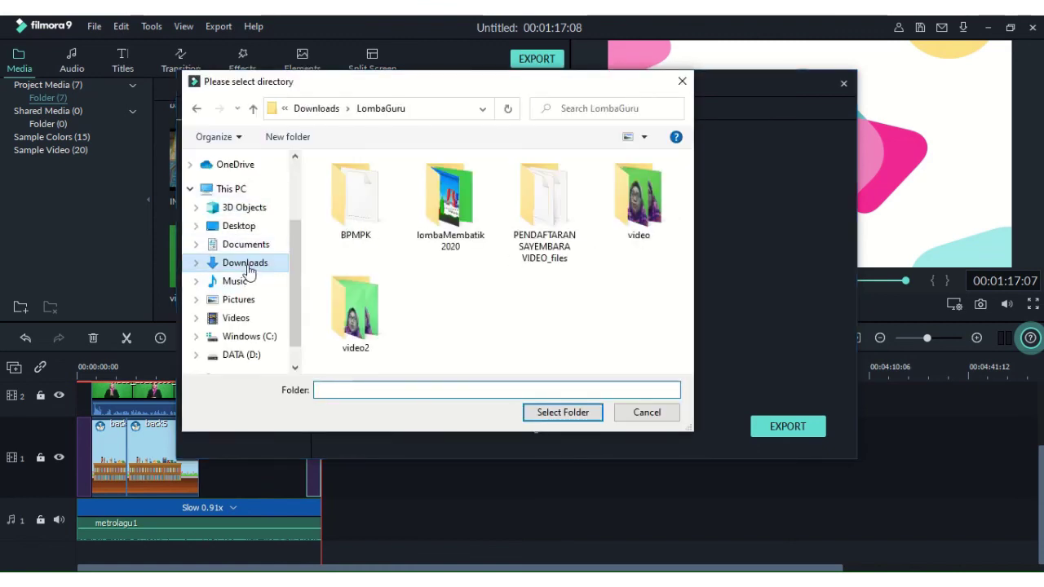
click(241, 263)
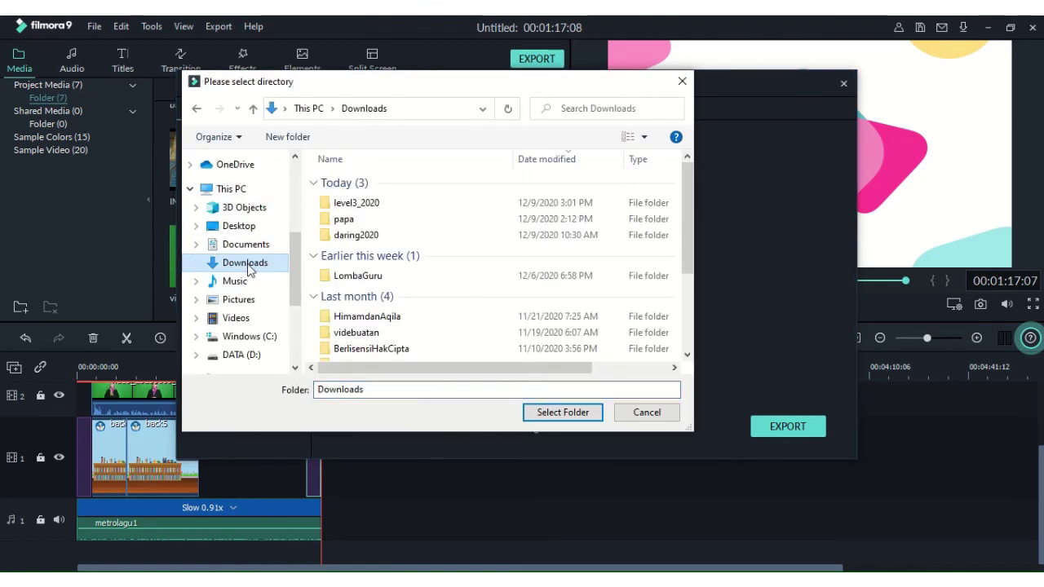
double_click(356, 235)
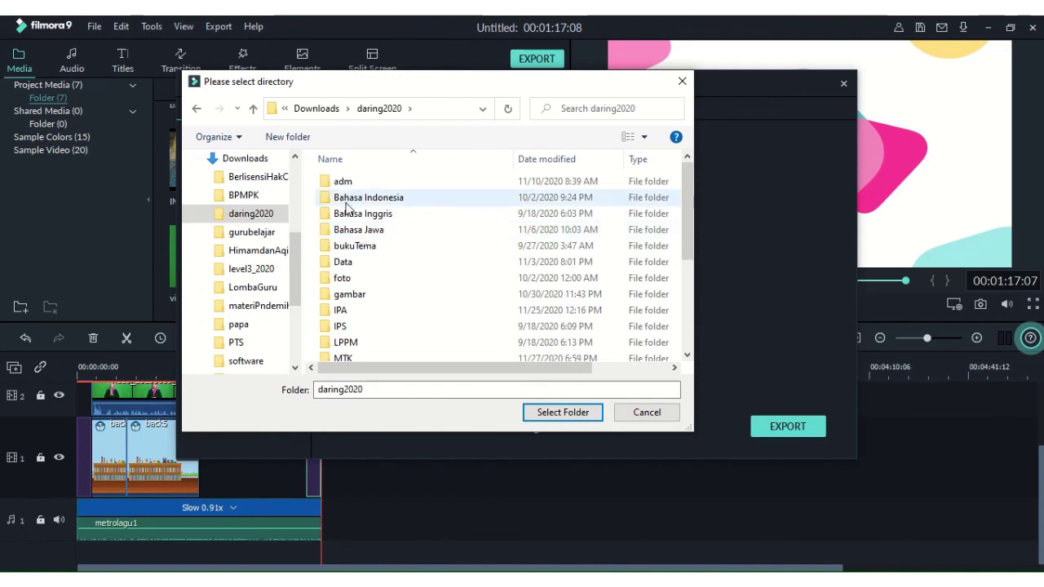
click(546, 413)
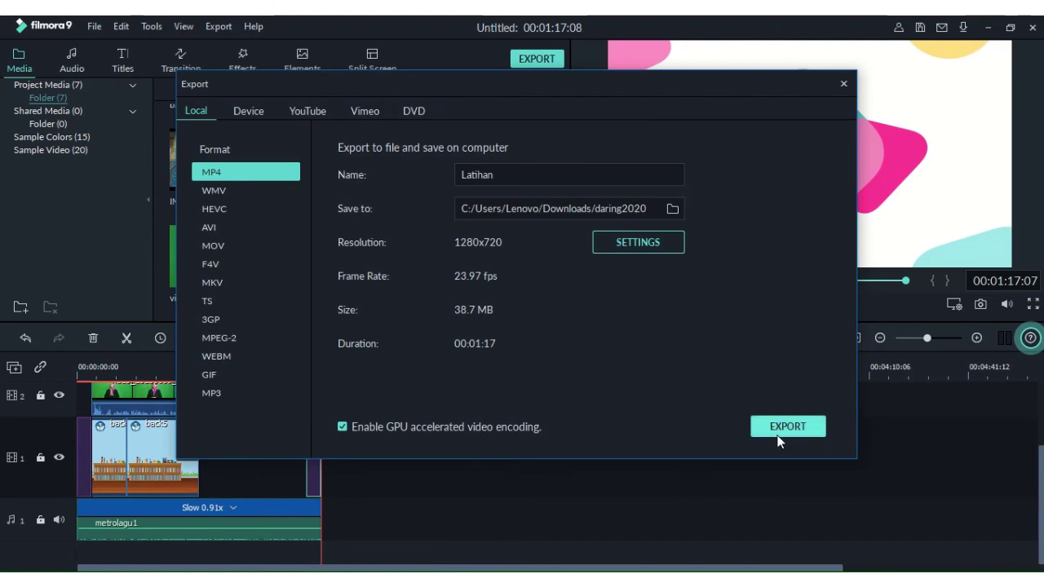
Select 1280x720 as the resolution in the export settings and export the video.
click(617, 243)
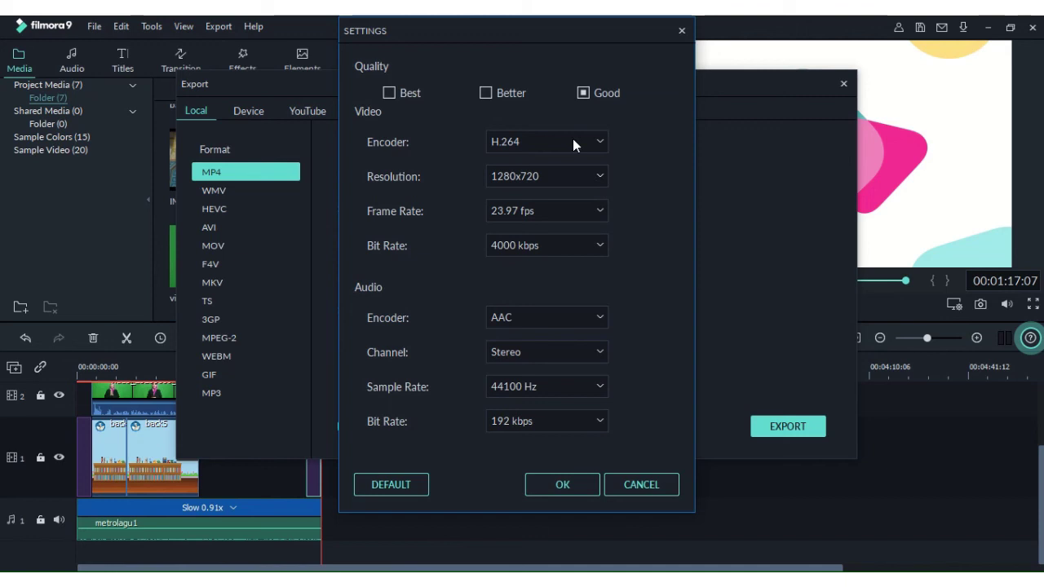
click(595, 177)
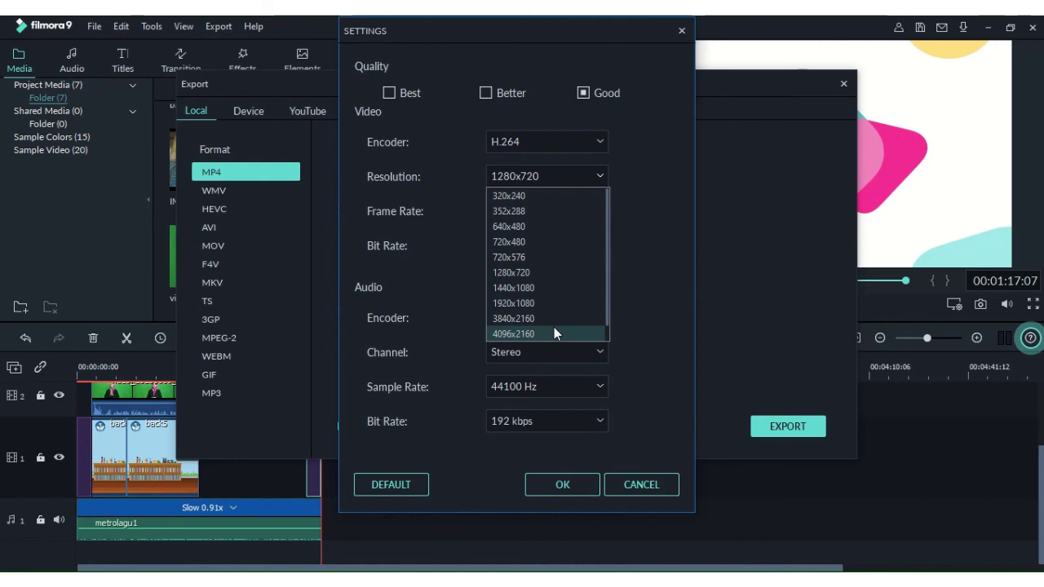
click(566, 277)
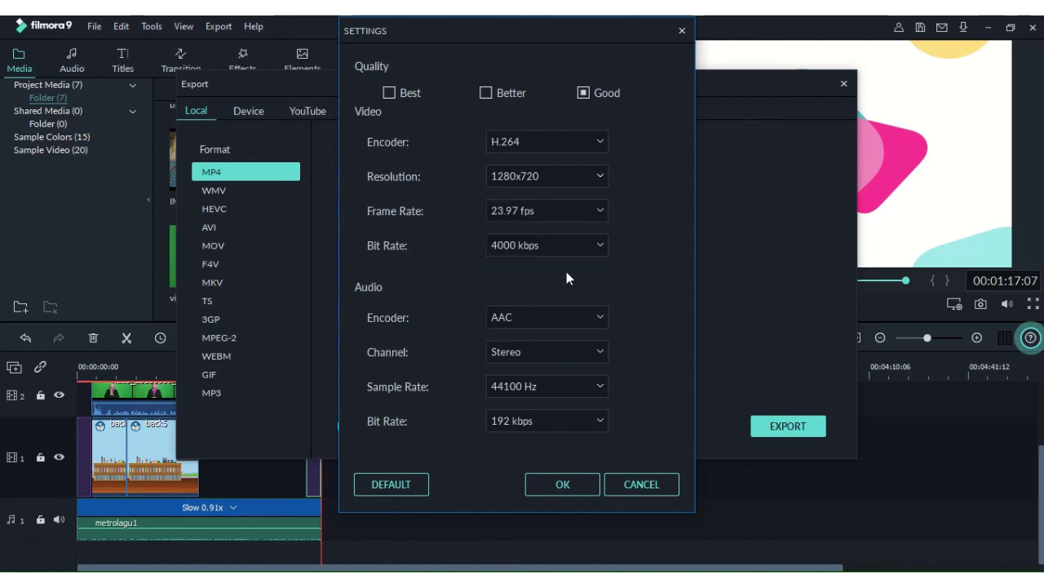
click(576, 487)
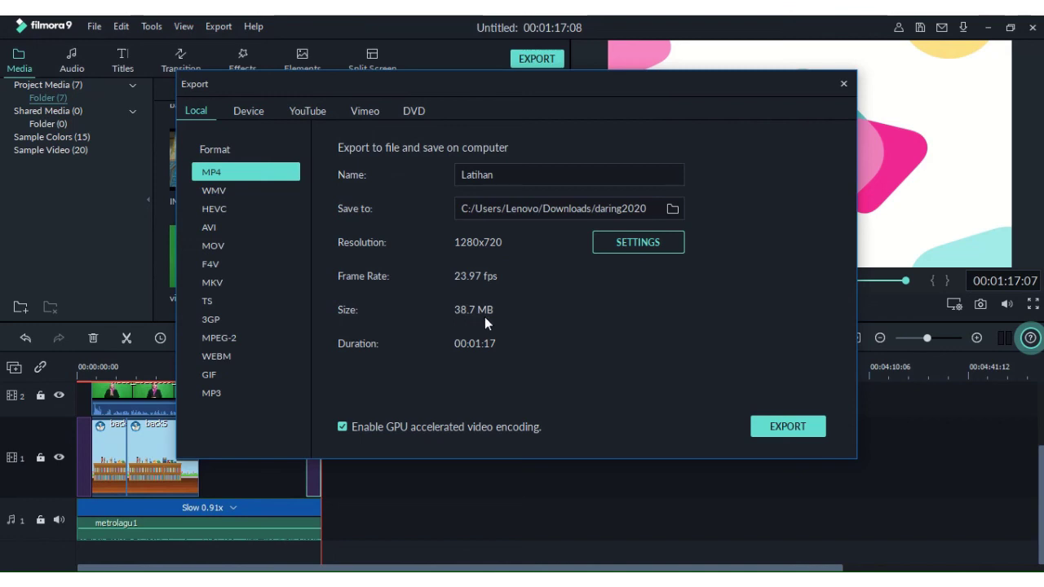
click(774, 432)
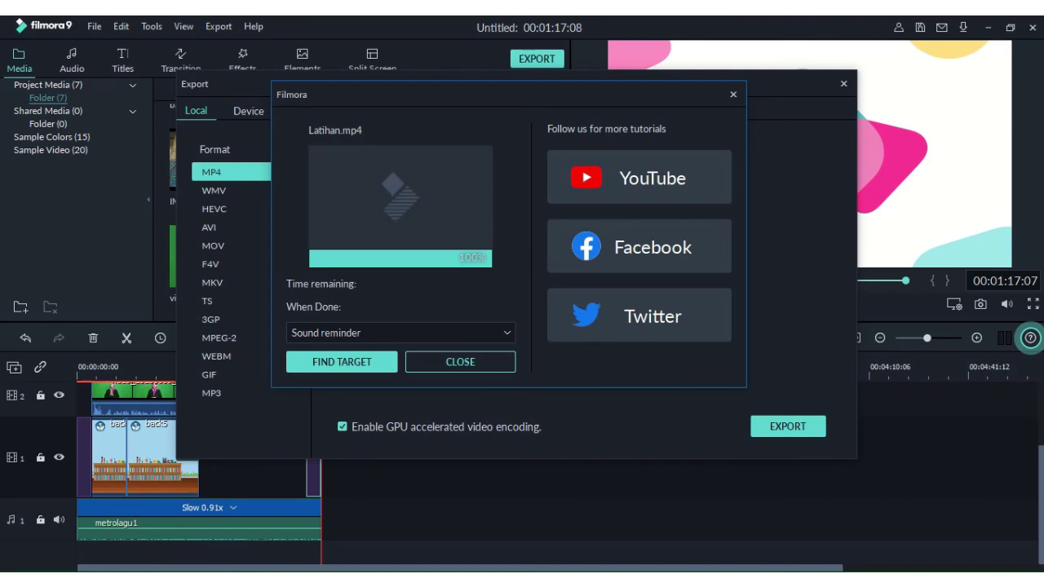
Find the exported Latihan.mp4 on disk and switch to the File Explorer window showing its daring2020 folder.
click(383, 364)
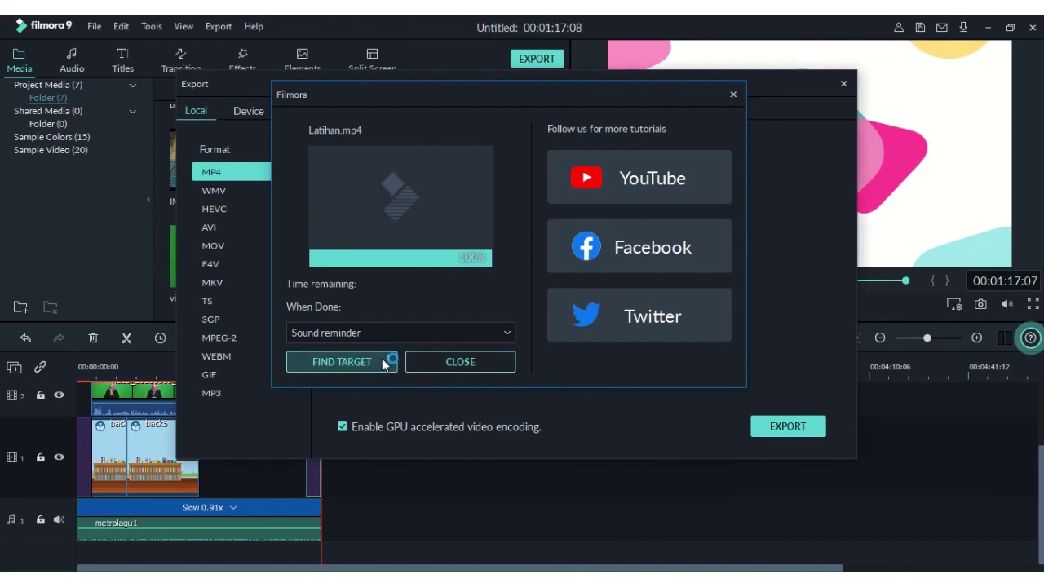
mouse_move(283, 579)
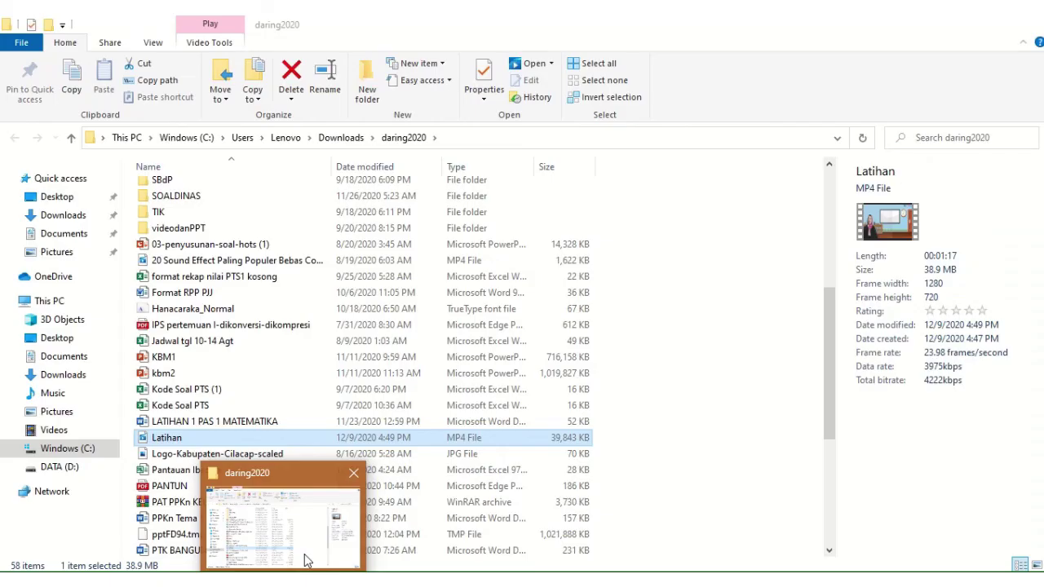
click(305, 561)
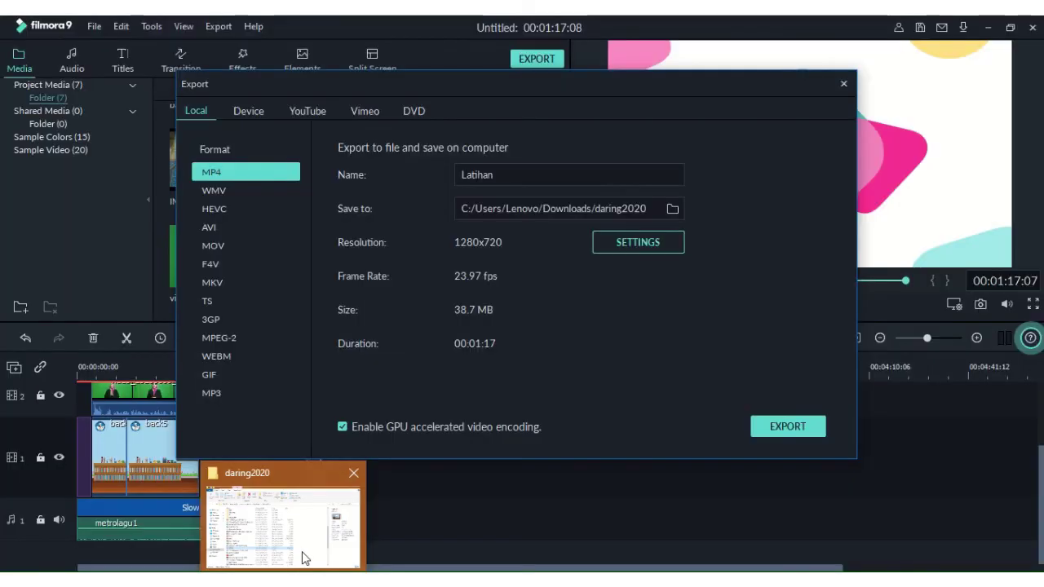
click(304, 560)
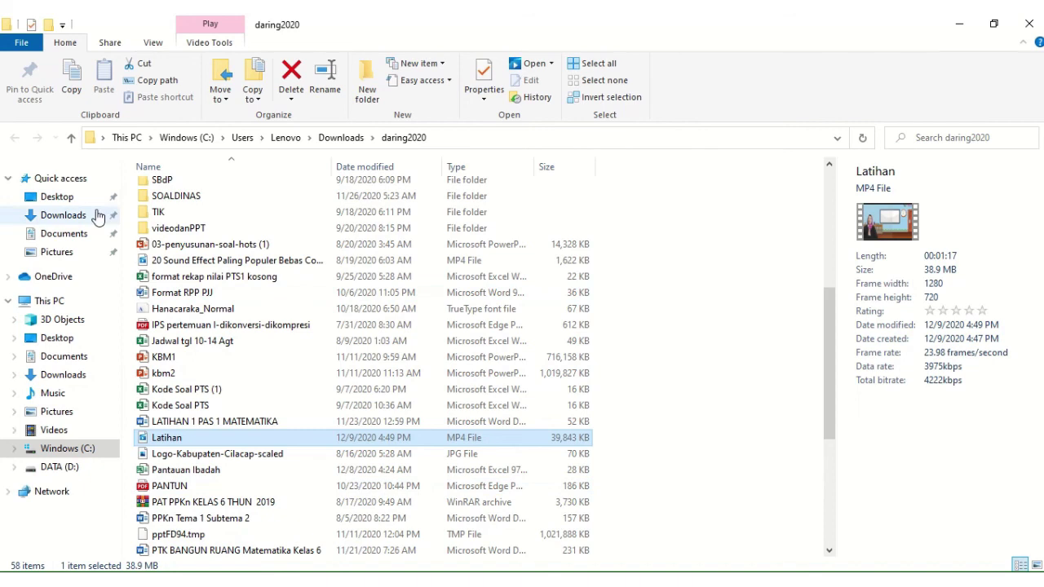
Browse from Downloads into the daring2020 folder and select the exported Latihan video file.
click(62, 217)
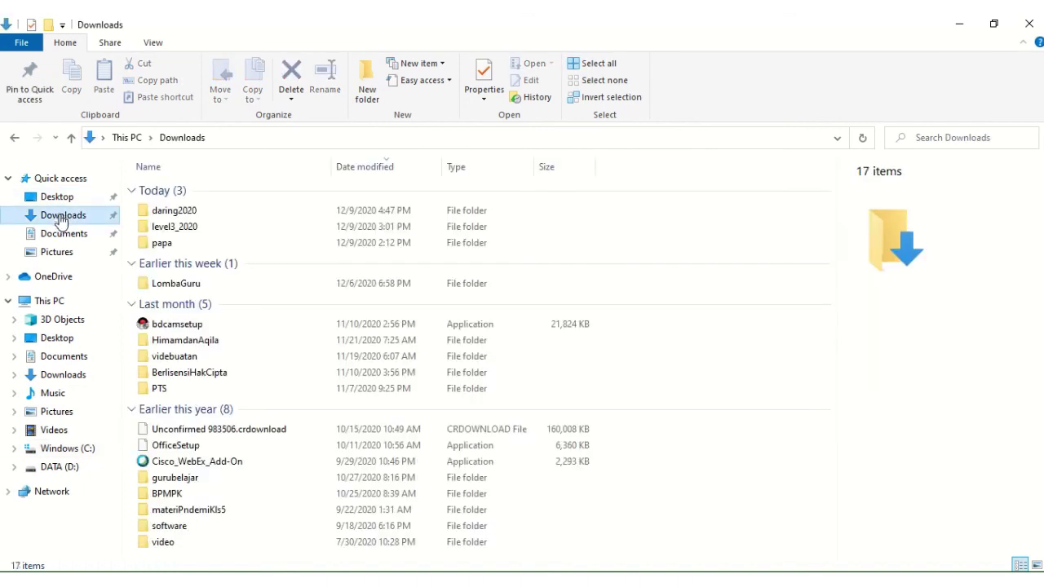
double_click(172, 212)
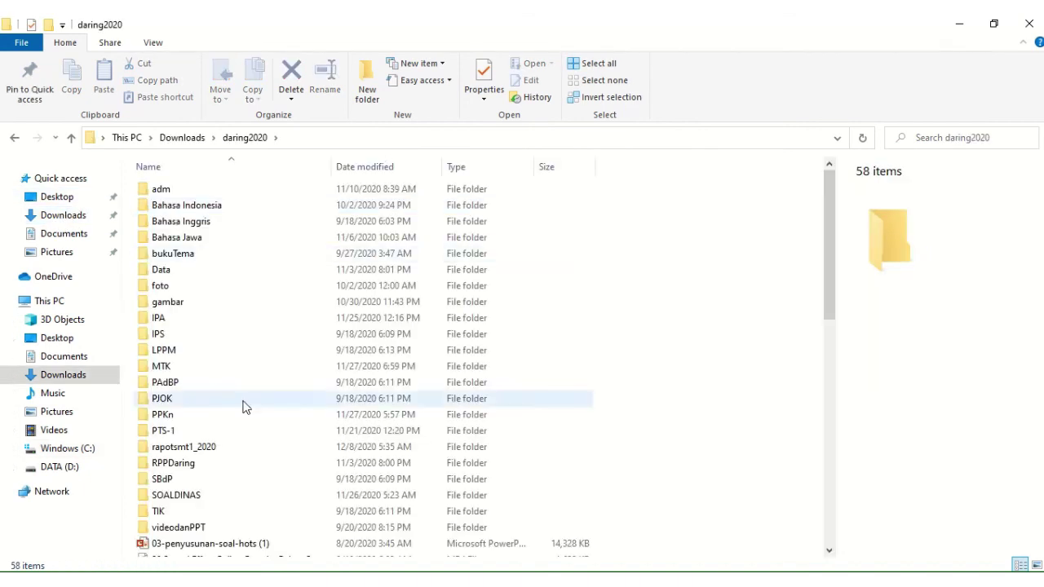
scroll(239, 441, down, 4)
scroll(198, 496, down, 1)
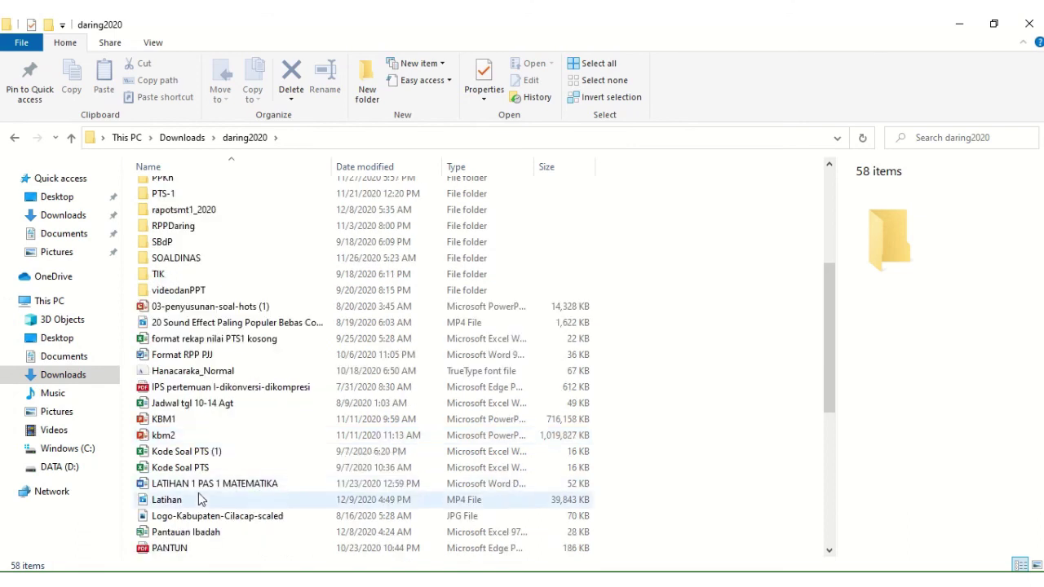
click(172, 505)
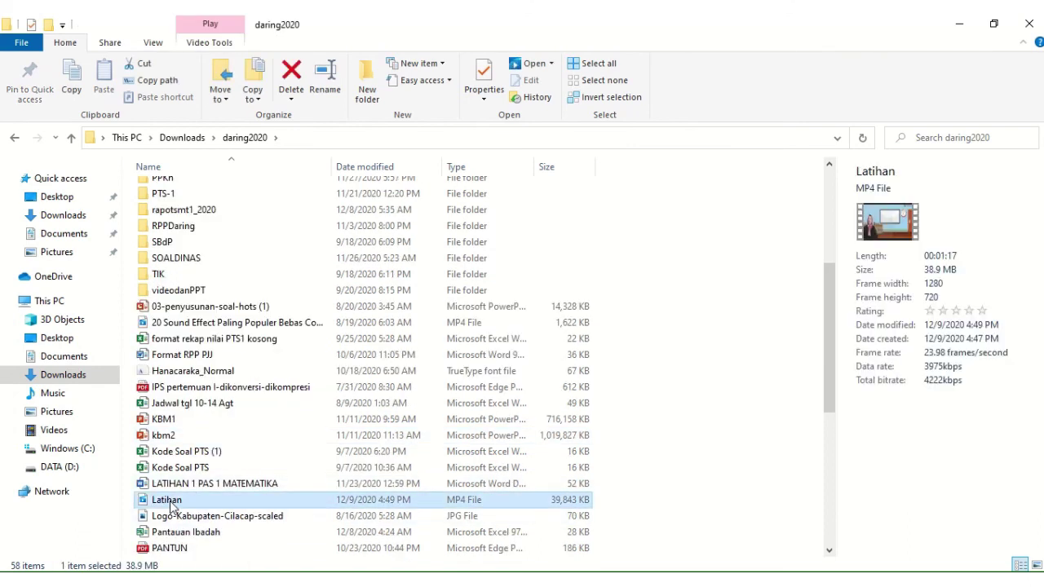